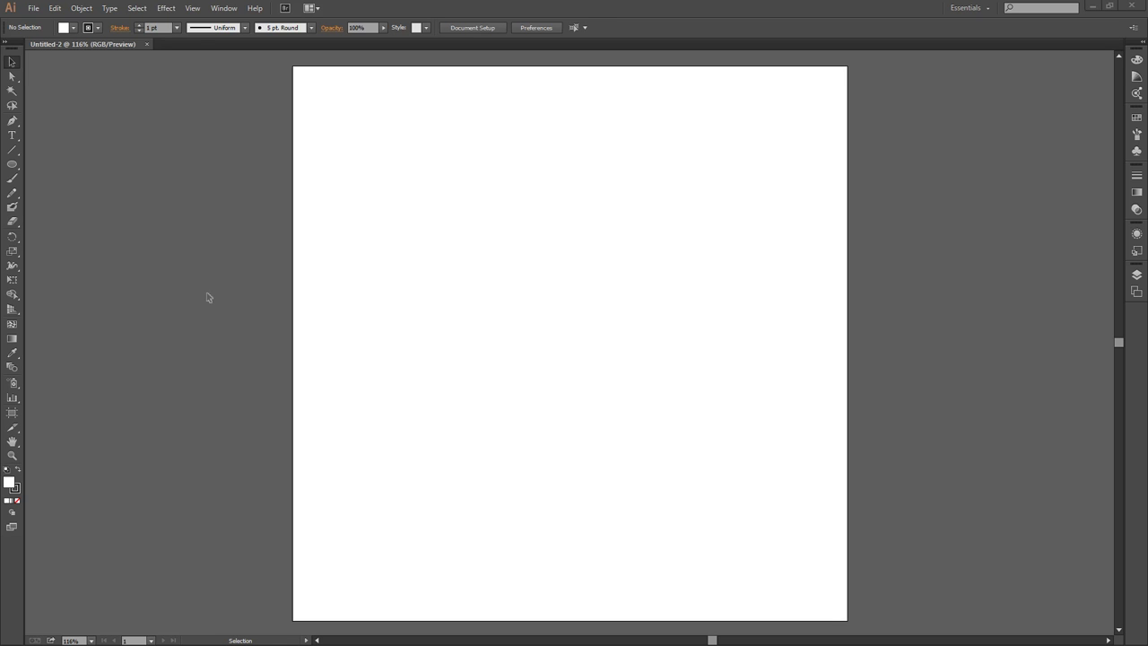
# Activate the Ellipse Tool on the empty artboard.
pyautogui.click(12, 166)
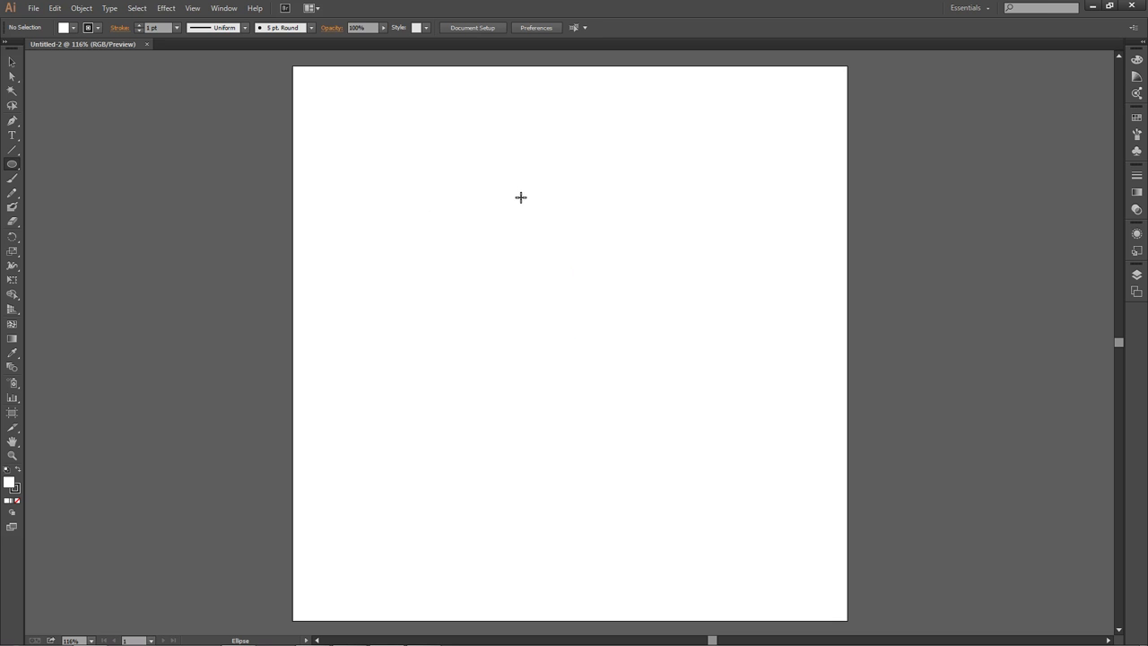
# Draw a tall ellipse and centre it horizontally and vertically on the artboard.
pyautogui.moveTo(502, 187); pyautogui.dragTo(677, 564)
pyautogui.press('v')
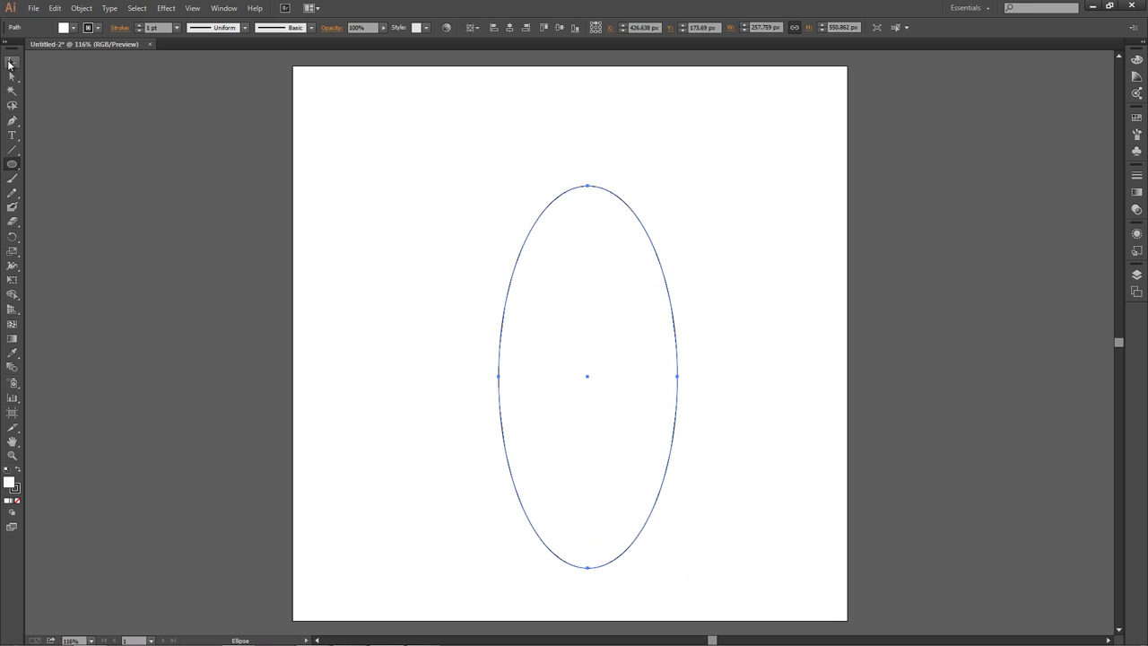
pyautogui.click(509, 28)
pyautogui.click(559, 28)
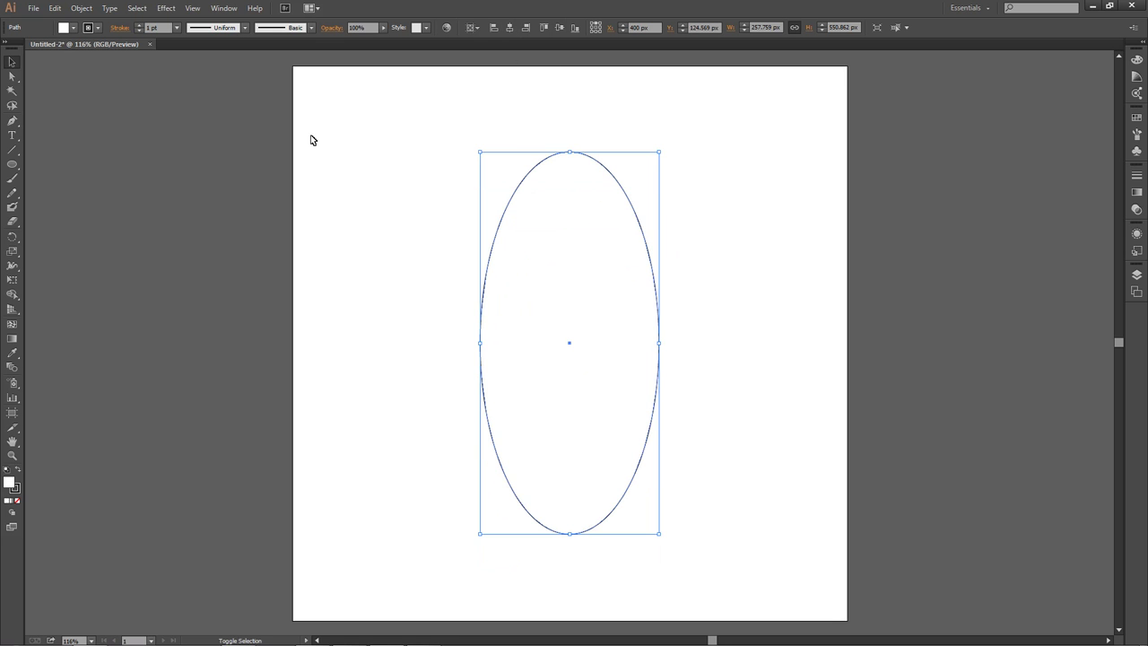
# Give the ellipse a solid black fill with no stroke.
pyautogui.hotkey('shift', 'x')
pyautogui.moveTo(744, 287); pyautogui.dragTo(669, 285)
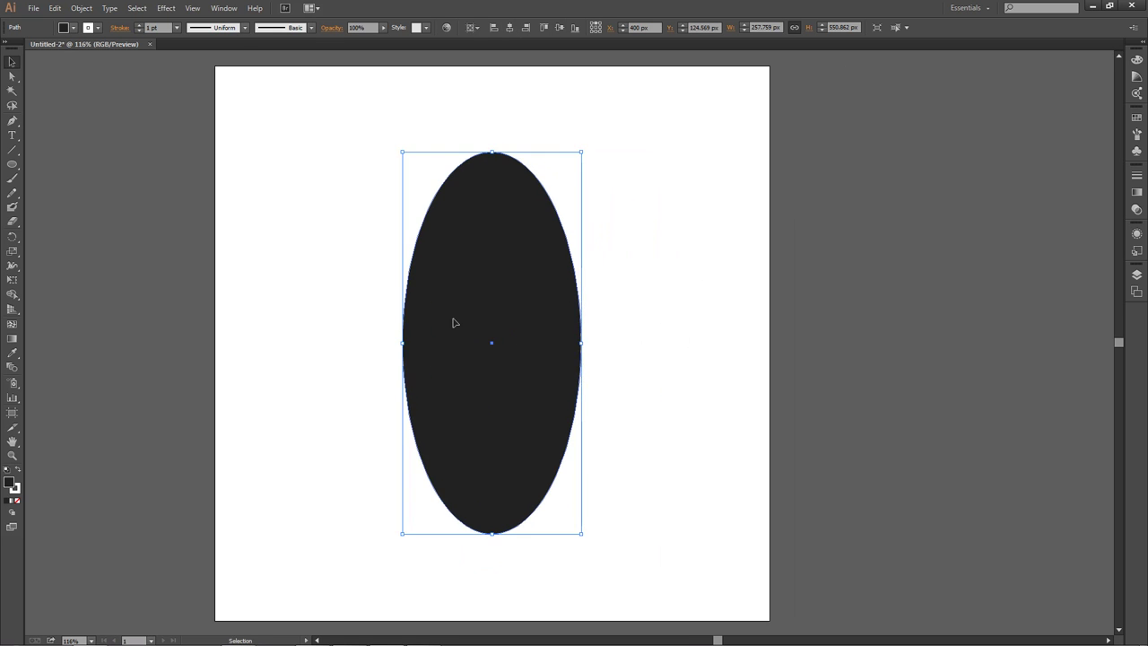
pyautogui.click(17, 499)
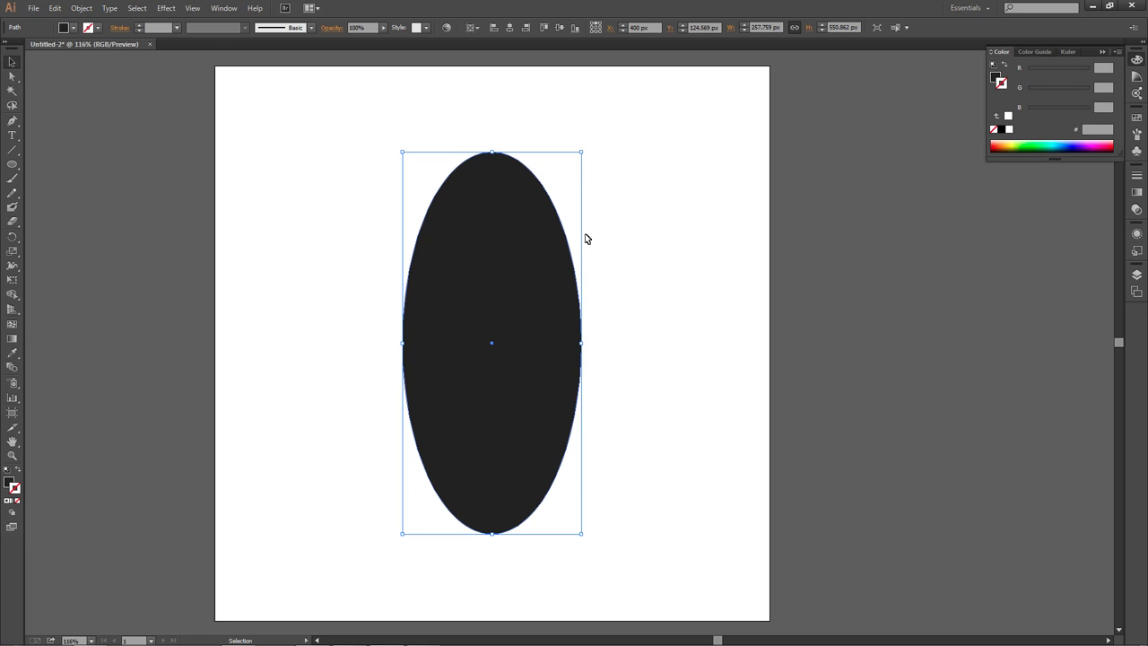
pyautogui.click(13, 77)
# Scale the ellipse's side anchors outward to widen its middle.
pyautogui.moveTo(354, 309); pyautogui.dragTo(701, 403)
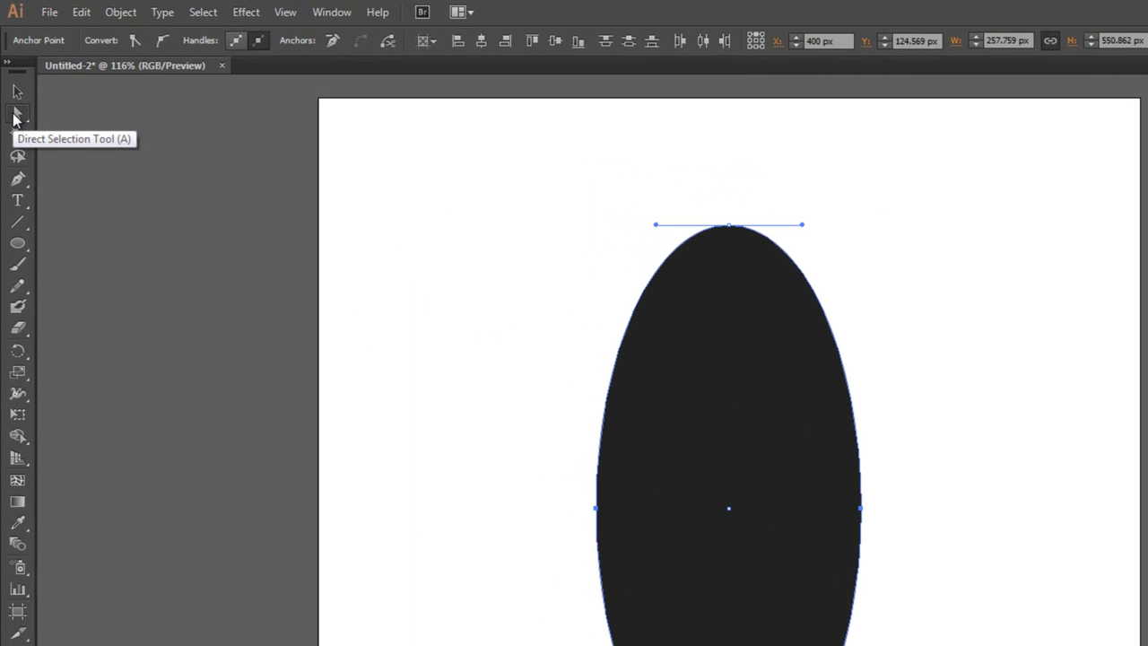
pyautogui.moveTo(485, 442)
pyautogui.mouseDown()
pyautogui.moveTo(1023, 595)
pyautogui.moveTo(947, 587)
pyautogui.moveTo(936, 569)
pyautogui.moveTo(947, 555)
pyautogui.mouseUp()
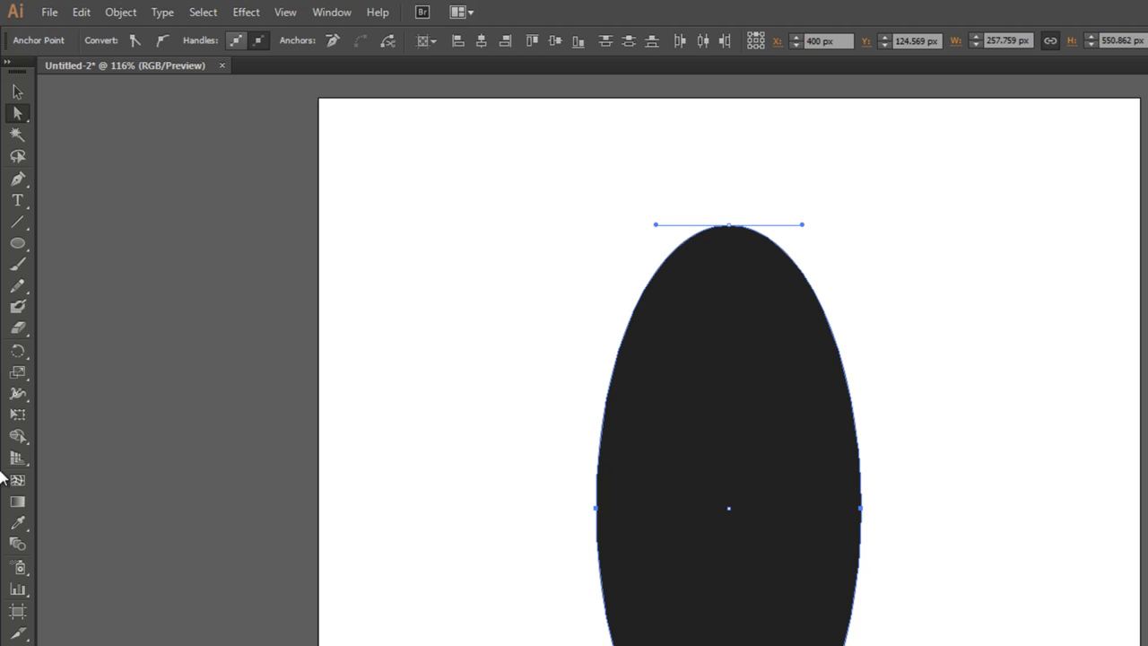
pyautogui.click(18, 374)
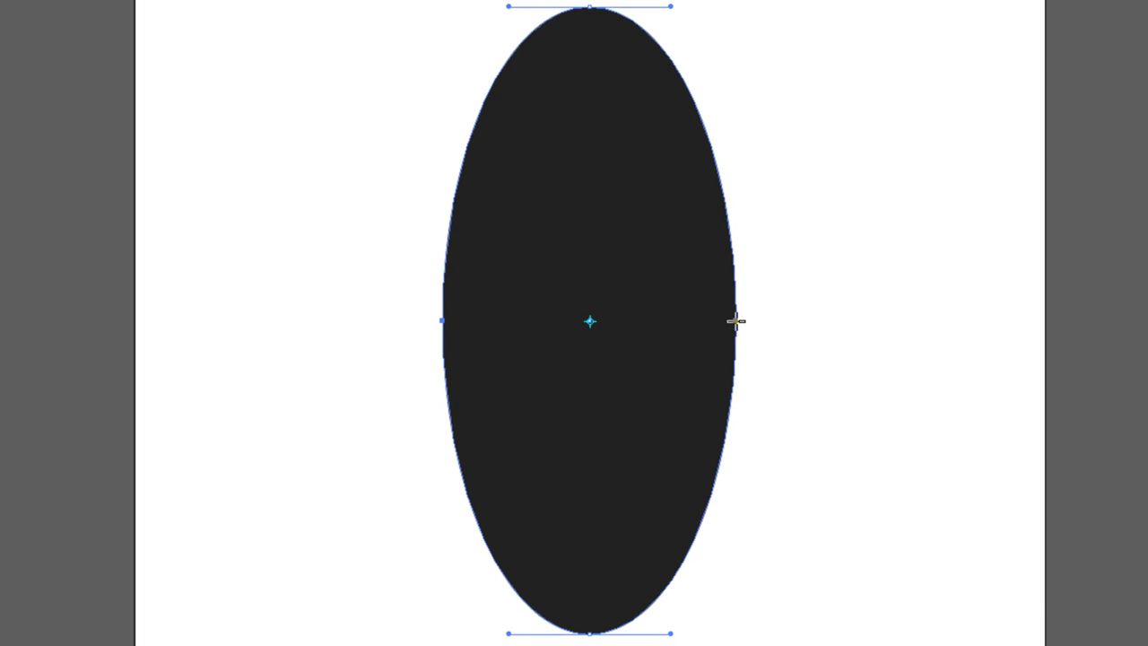
pyautogui.moveTo(736, 320); pyautogui.dragTo(804, 328)
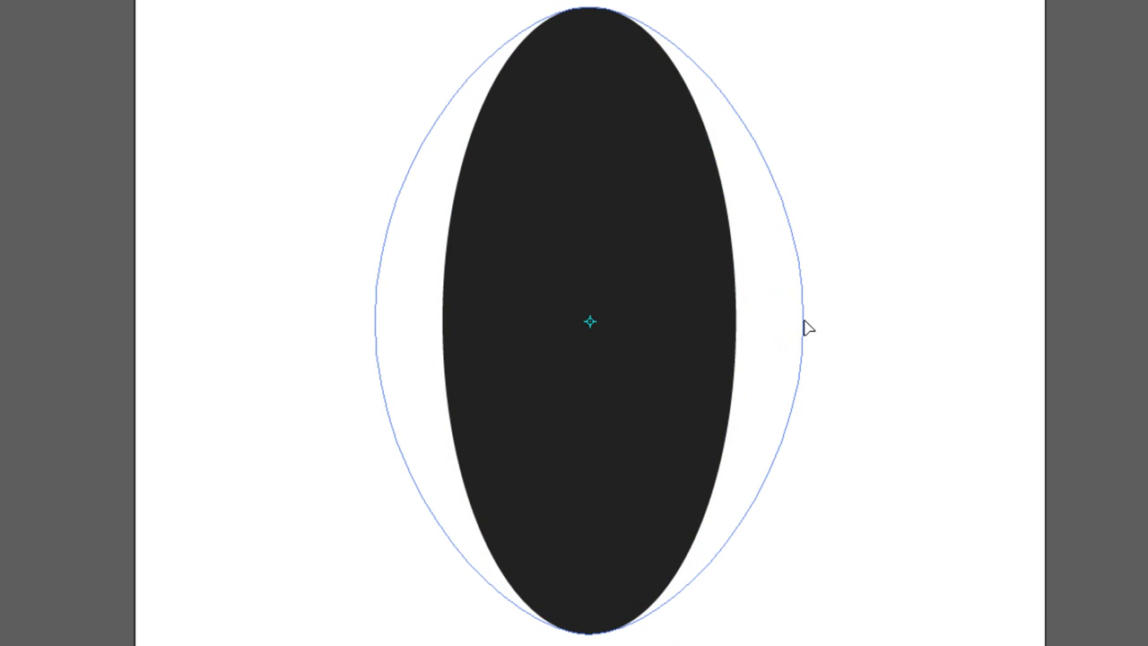
pyautogui.moveTo(805, 328)
pyautogui.mouseDown()
pyautogui.moveTo(744, 349)
pyautogui.moveTo(780, 349)
pyautogui.mouseUp()
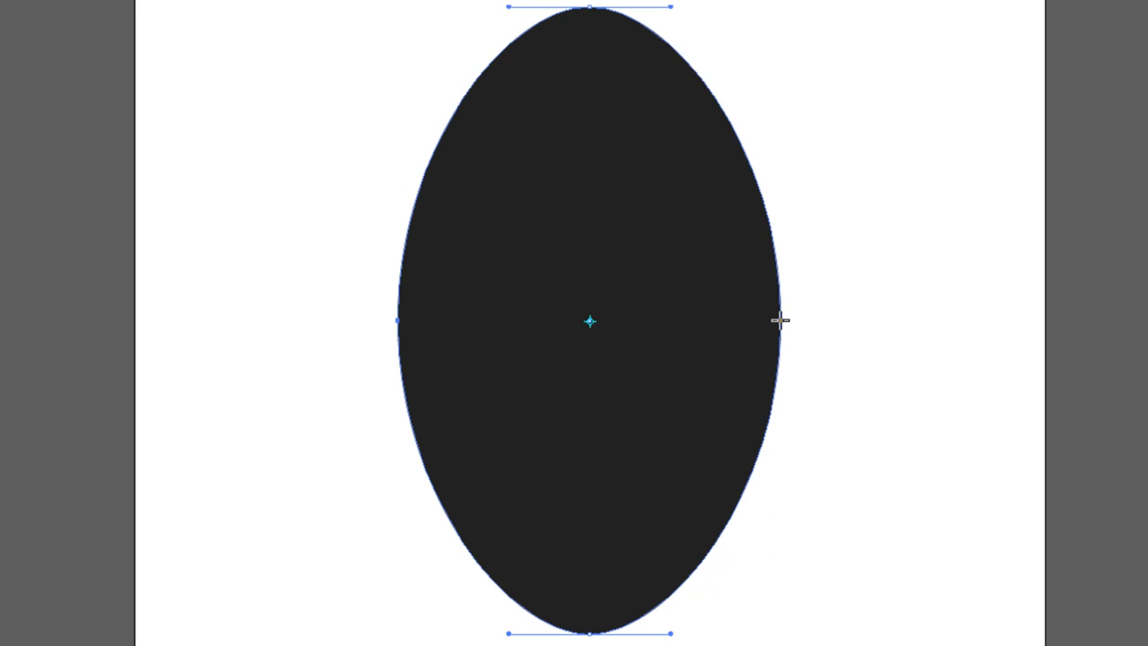
pyautogui.moveTo(781, 320); pyautogui.dragTo(796, 329)
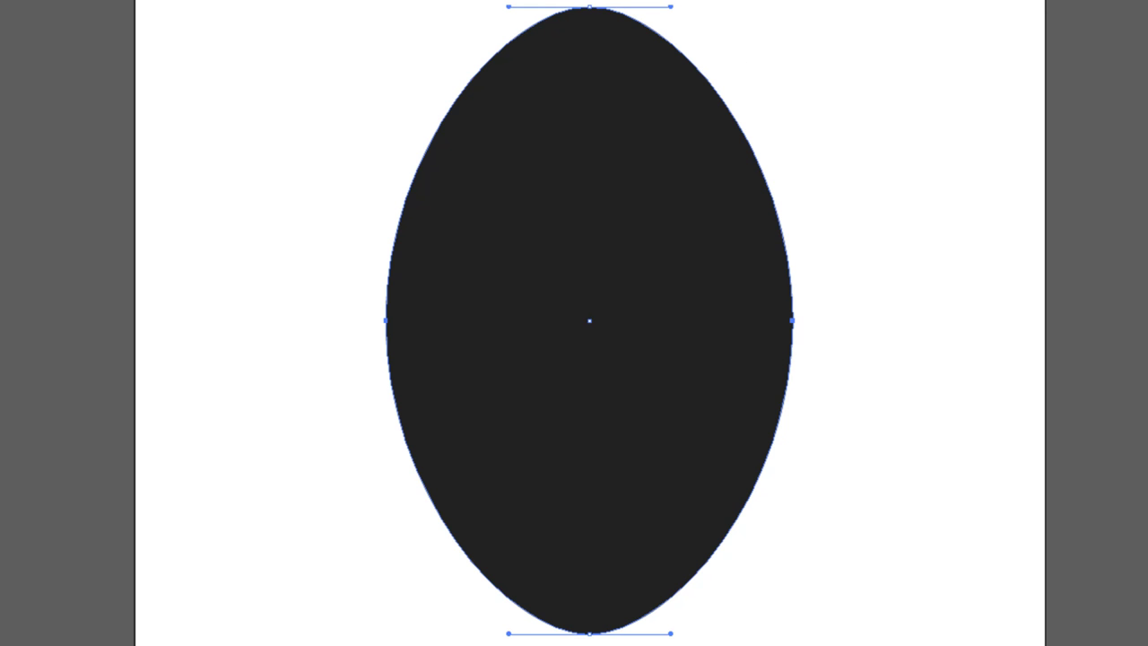
# Zoom out and select the top and bottom tip anchors.
pyautogui.hotkey('ctrl', '-')
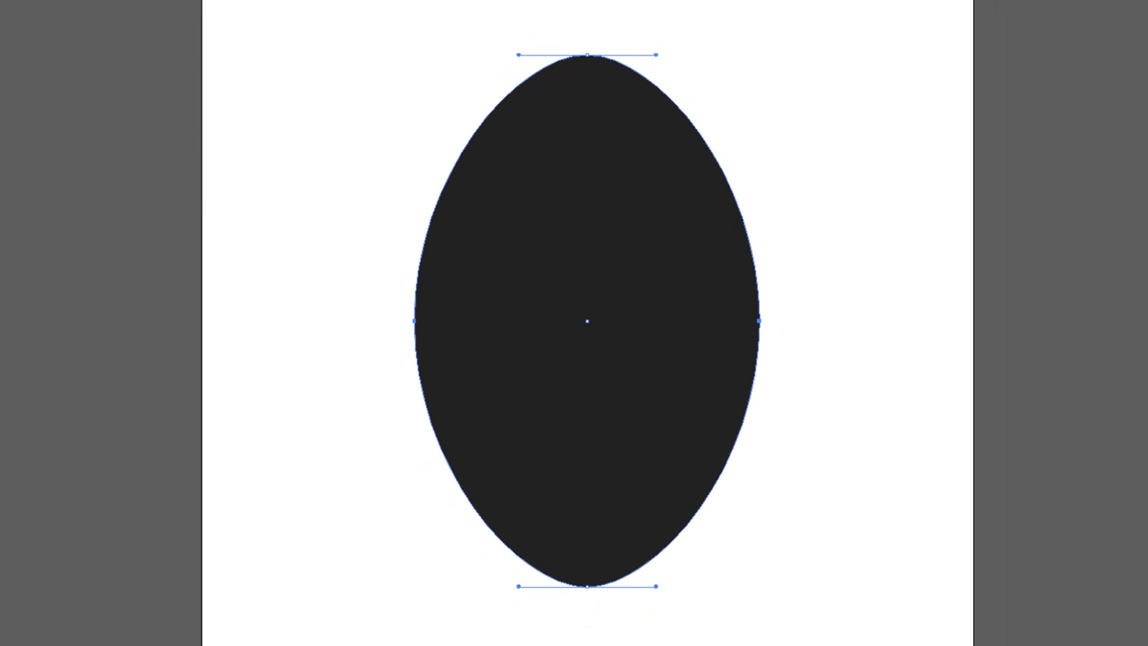
pyautogui.moveTo(563, 11)
pyautogui.mouseDown()
pyautogui.moveTo(587, 604)
pyautogui.moveTo(609, 629)
pyautogui.mouseUp()
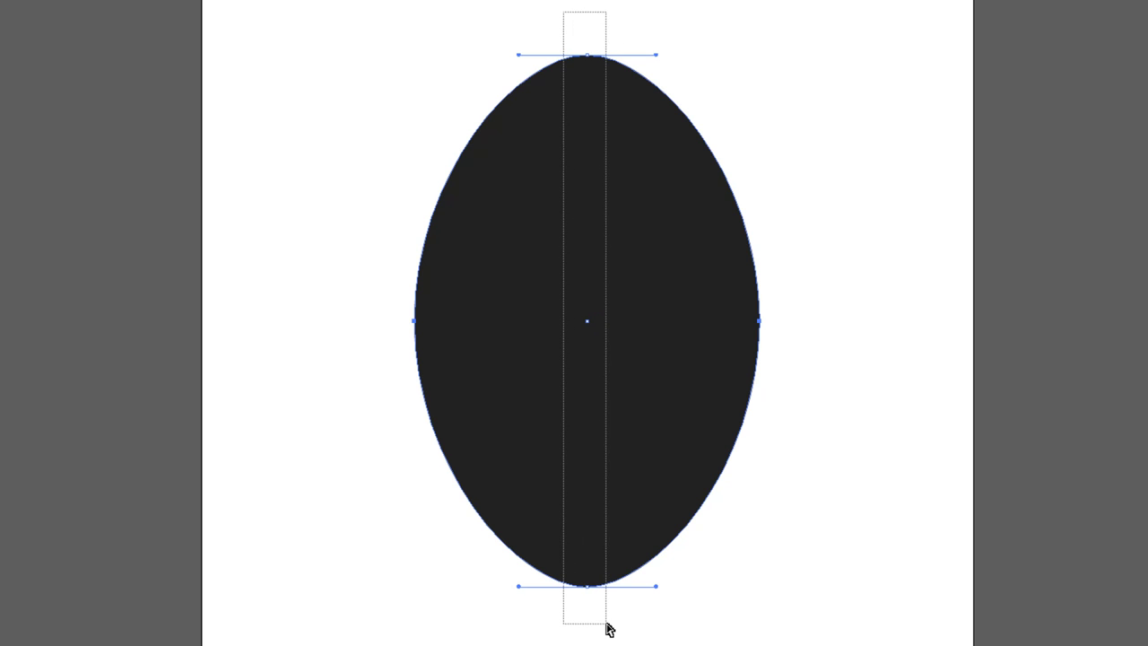
pyautogui.moveTo(609, 630); pyautogui.dragTo(609, 626)
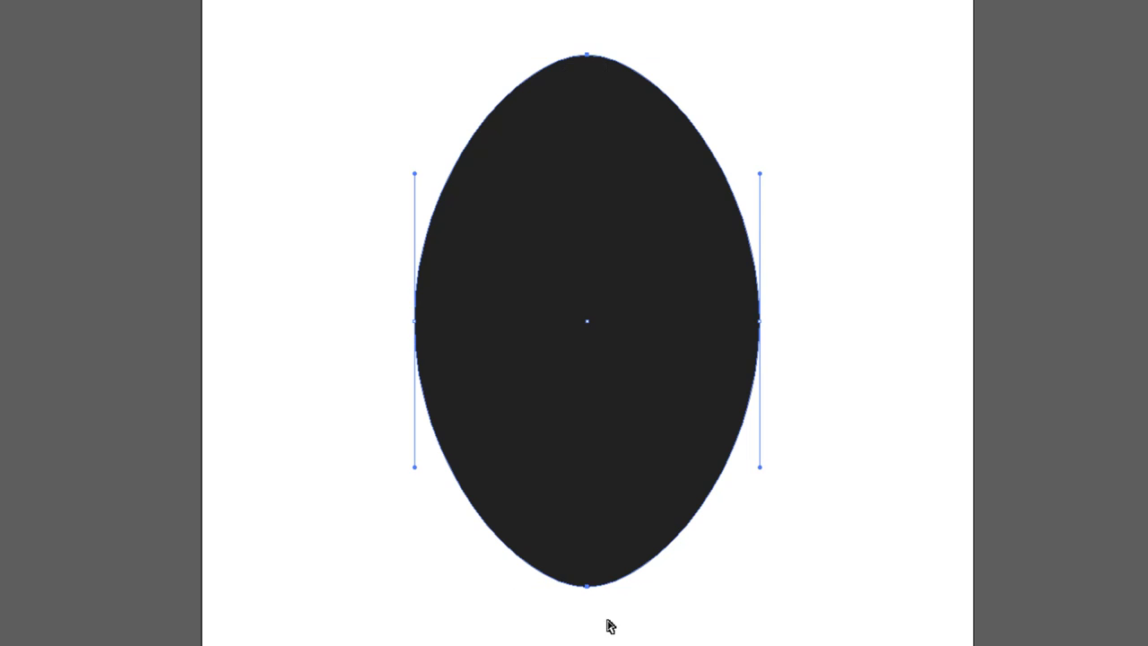
# Preview a non-uniform scale of 85% horizontal, 100% vertical on the tip anchors.
pyautogui.click(161, 11)
pyautogui.moveTo(87, 10)
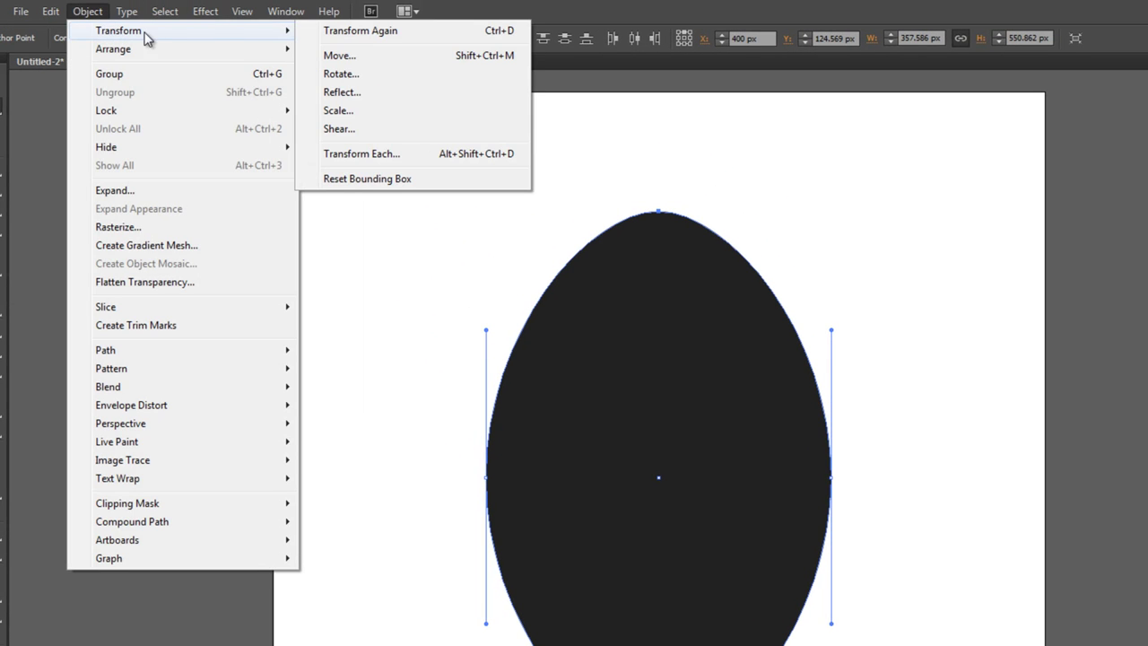
pyautogui.moveTo(118, 30)
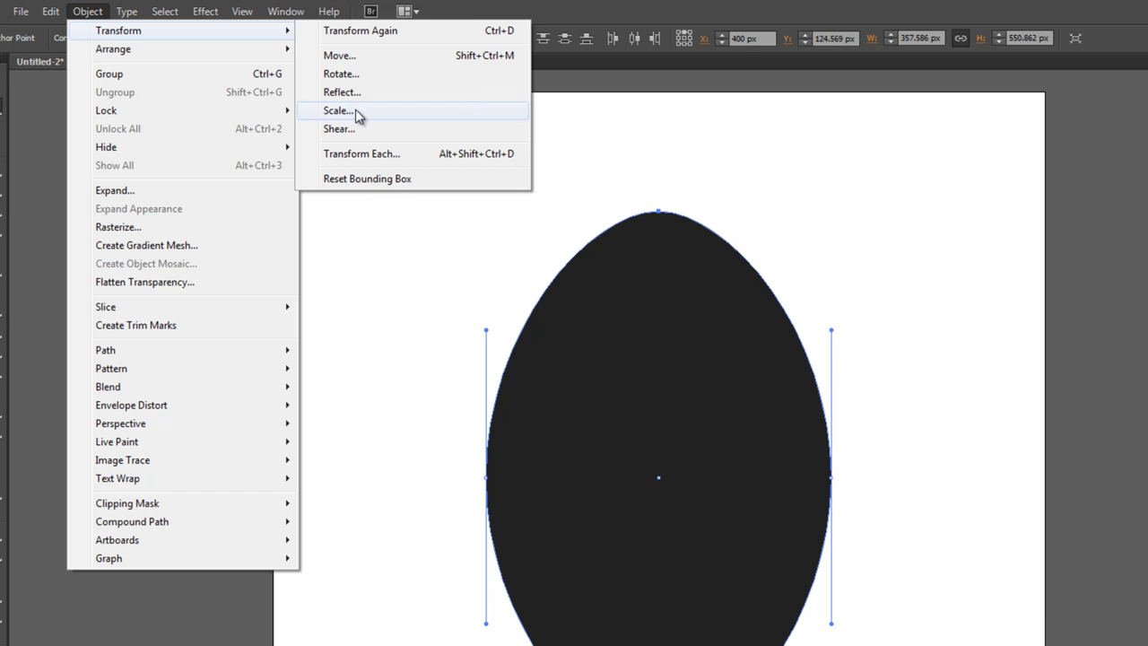
pyautogui.click(340, 110)
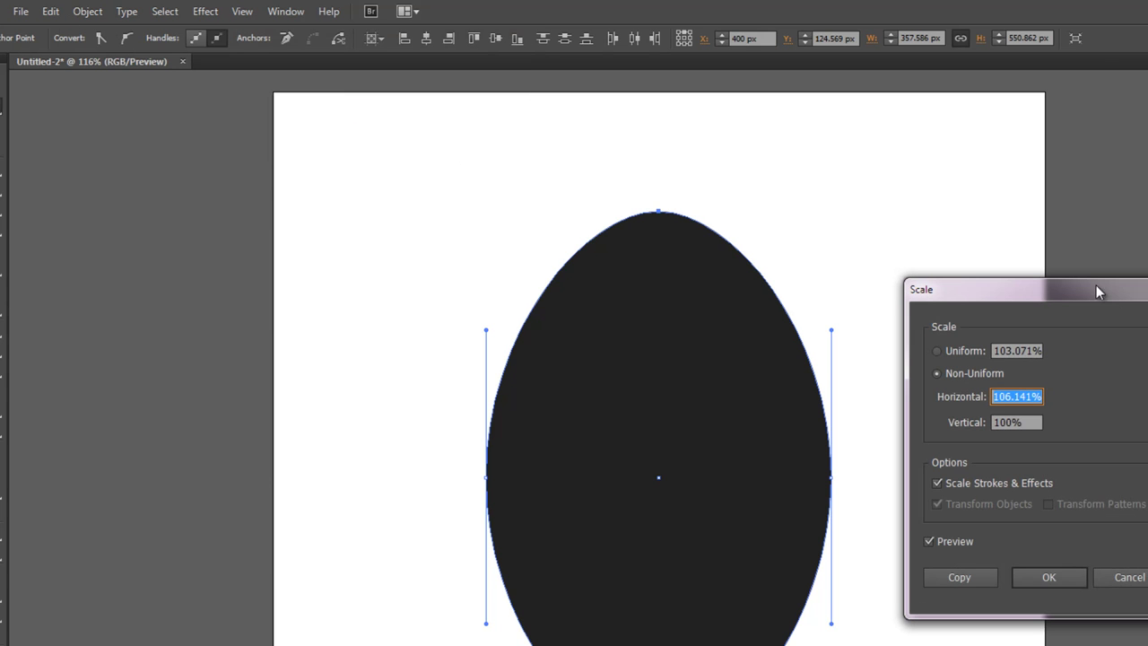
pyautogui.moveTo(1096, 290); pyautogui.dragTo(1081, 205)
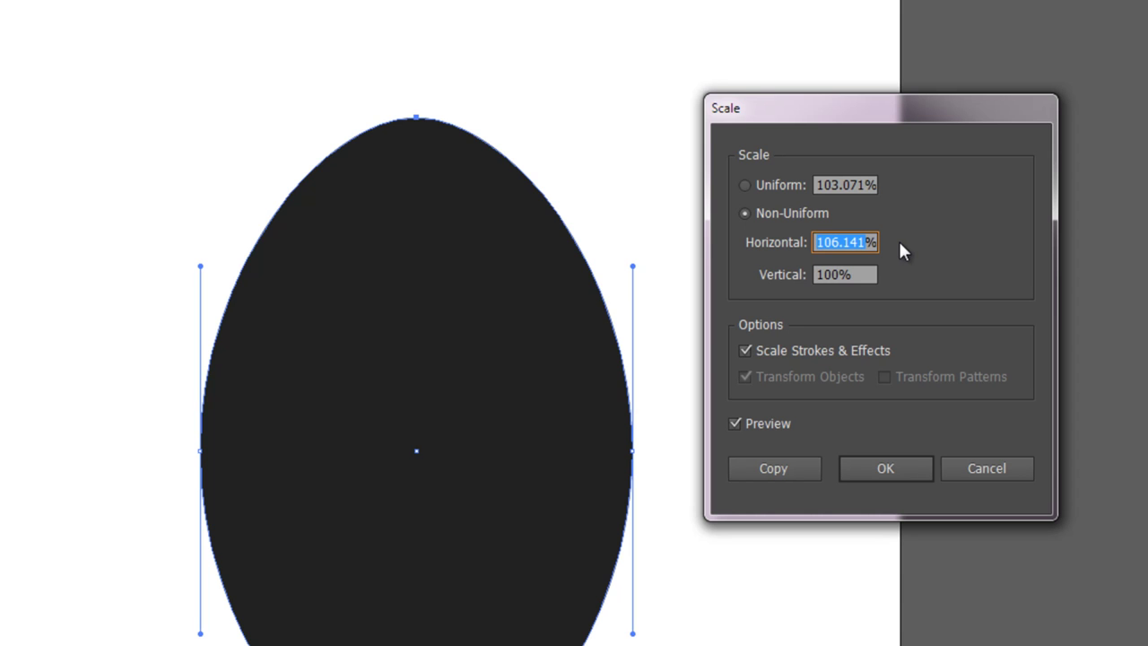
pyautogui.write('85')
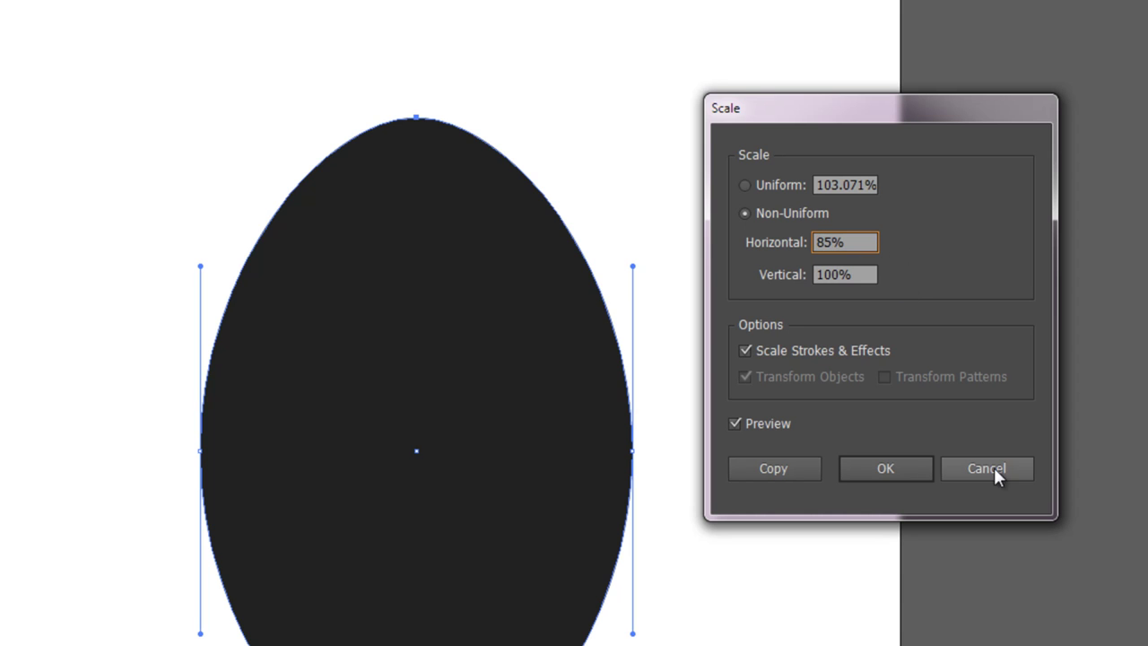
pyautogui.click(734, 424)
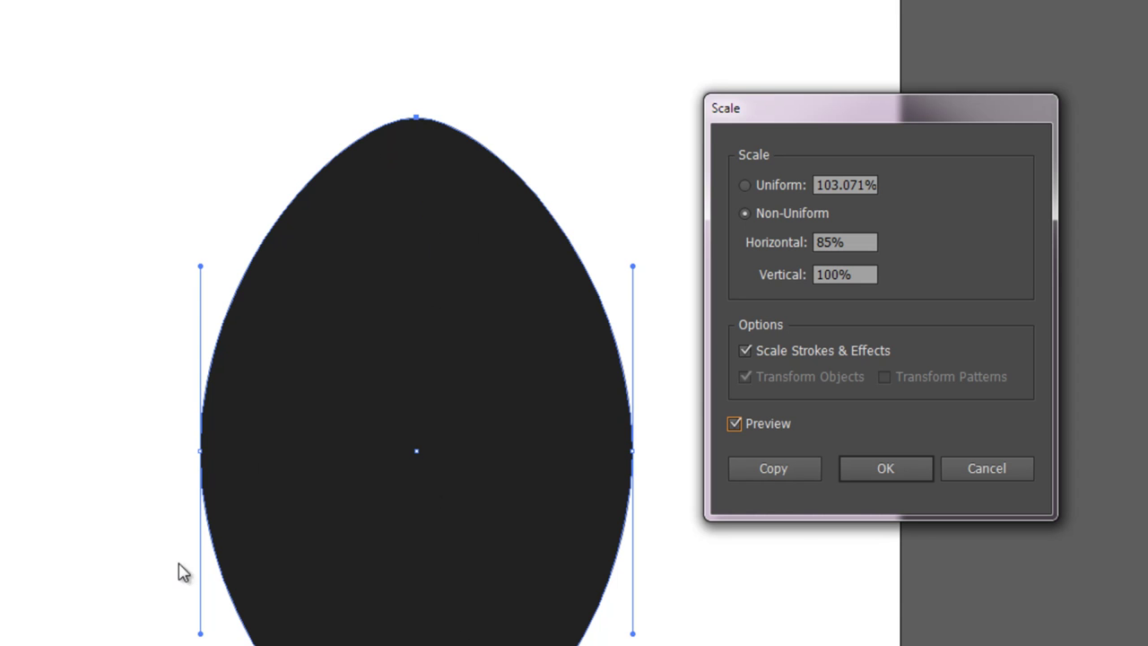
# Apply the 85% horizontal scale and reselect the football's top tip anchor.
pyautogui.click(879, 473)
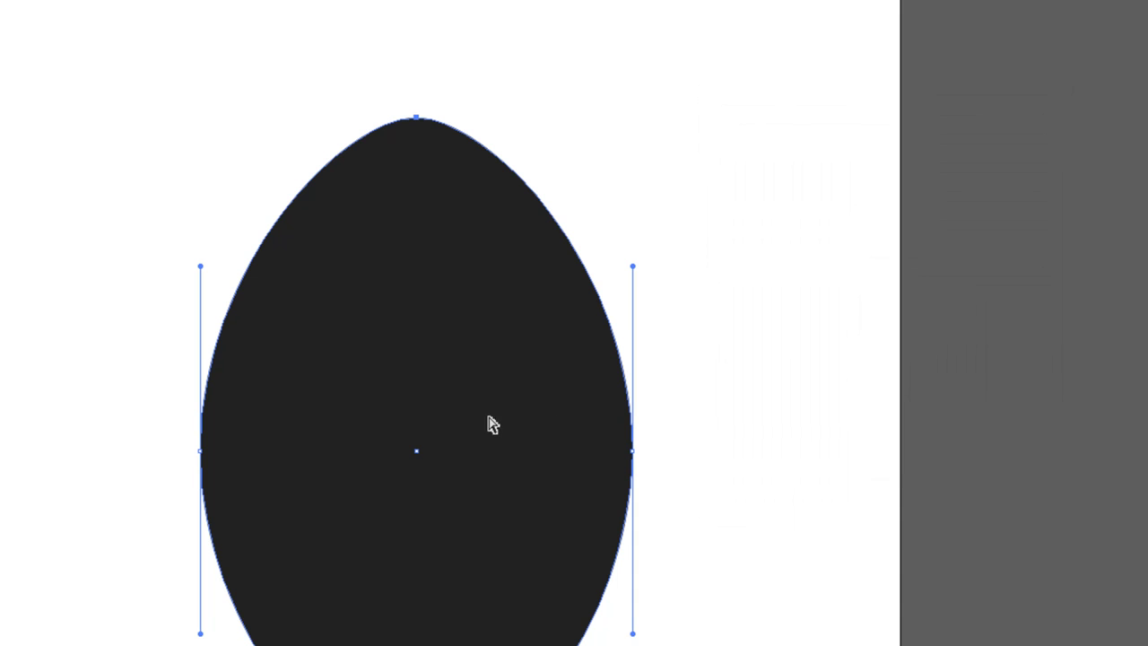
pyautogui.click(364, 72)
pyautogui.moveTo(359, 51); pyautogui.dragTo(475, 642)
pyautogui.click(515, 144)
pyautogui.moveTo(337, 74); pyautogui.dragTo(493, 200)
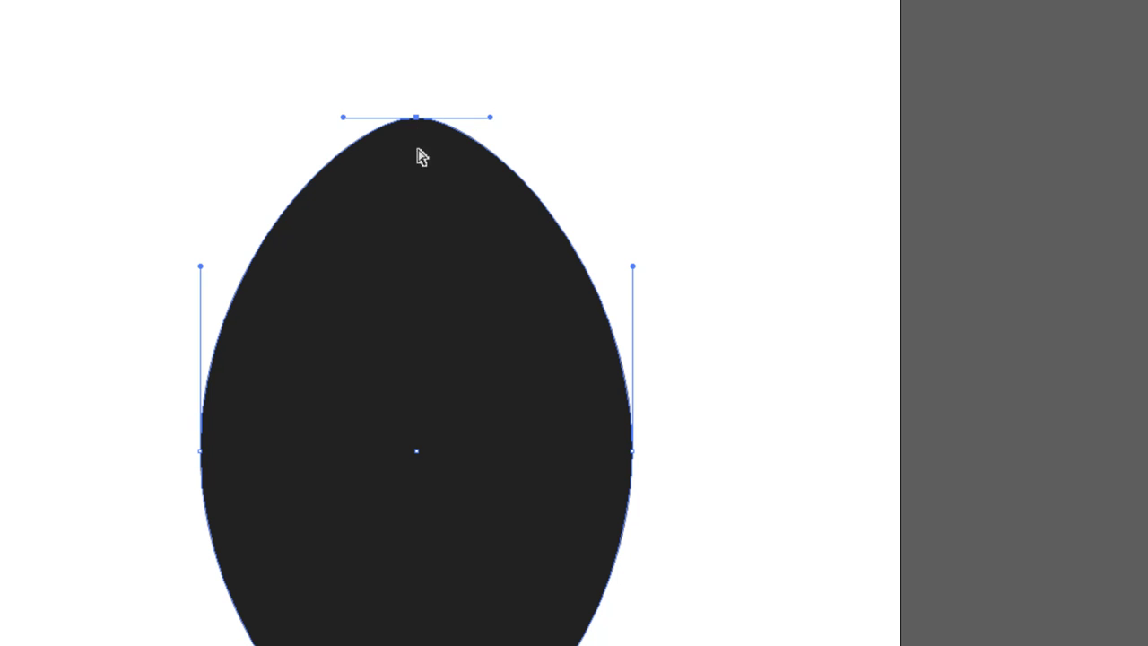
pyautogui.press('v')
pyautogui.hotkey('ctrl', 'shift', 'a')
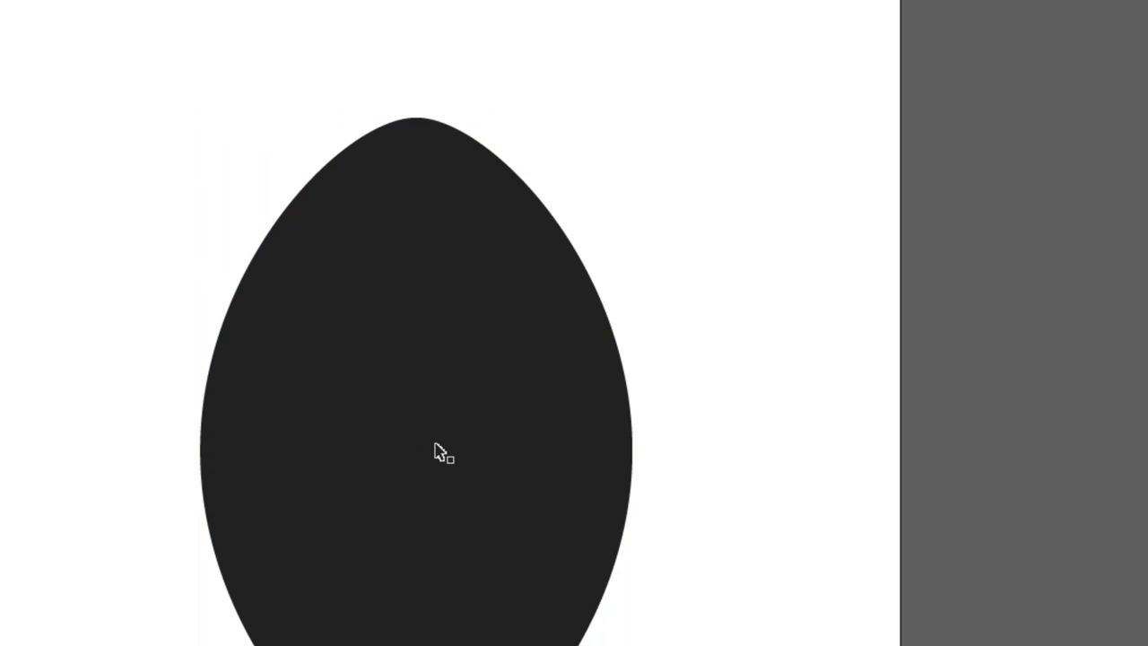
pyautogui.click(437, 444)
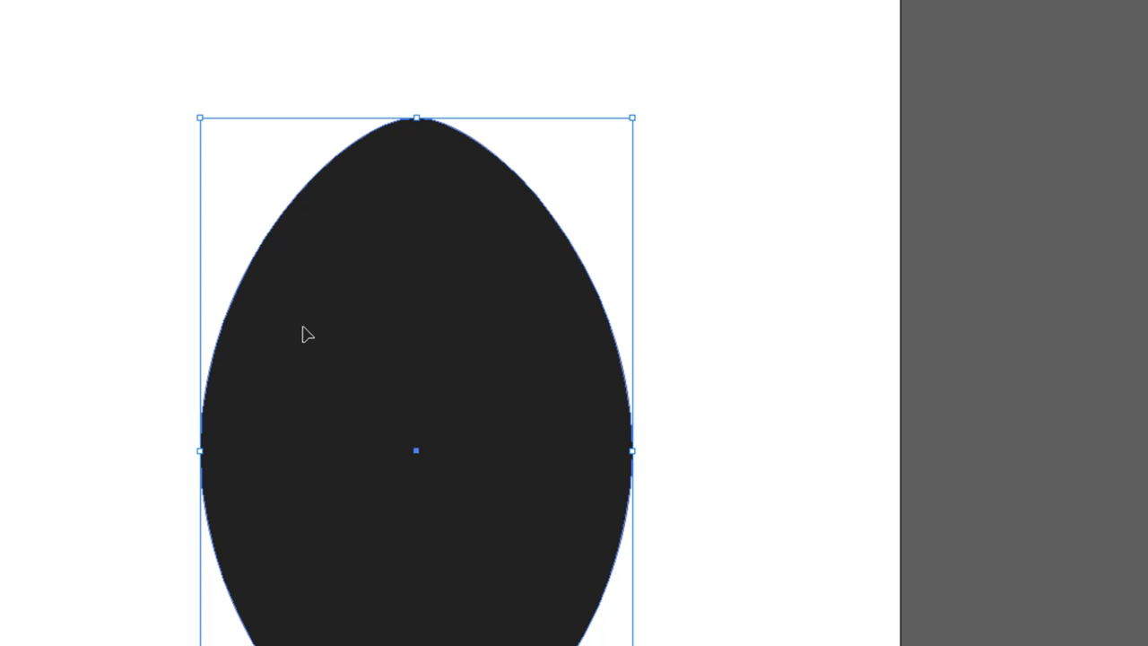
pyautogui.hotkey('ctrl', 'shift', 'b')
pyautogui.moveTo(364, 23); pyautogui.dragTo(490, 207)
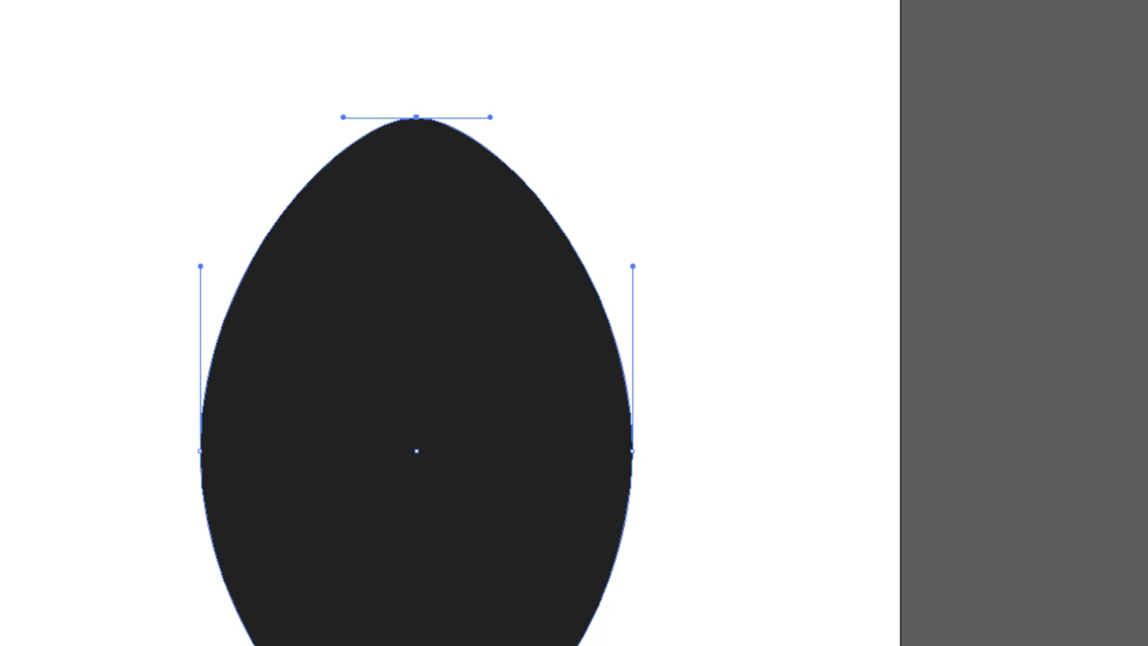
# Enlarge the pointed football shape from its top-right corner.
pyautogui.press('v')
pyautogui.click(702, 529)
pyautogui.moveTo(703, 528); pyautogui.dragTo(628, 516)
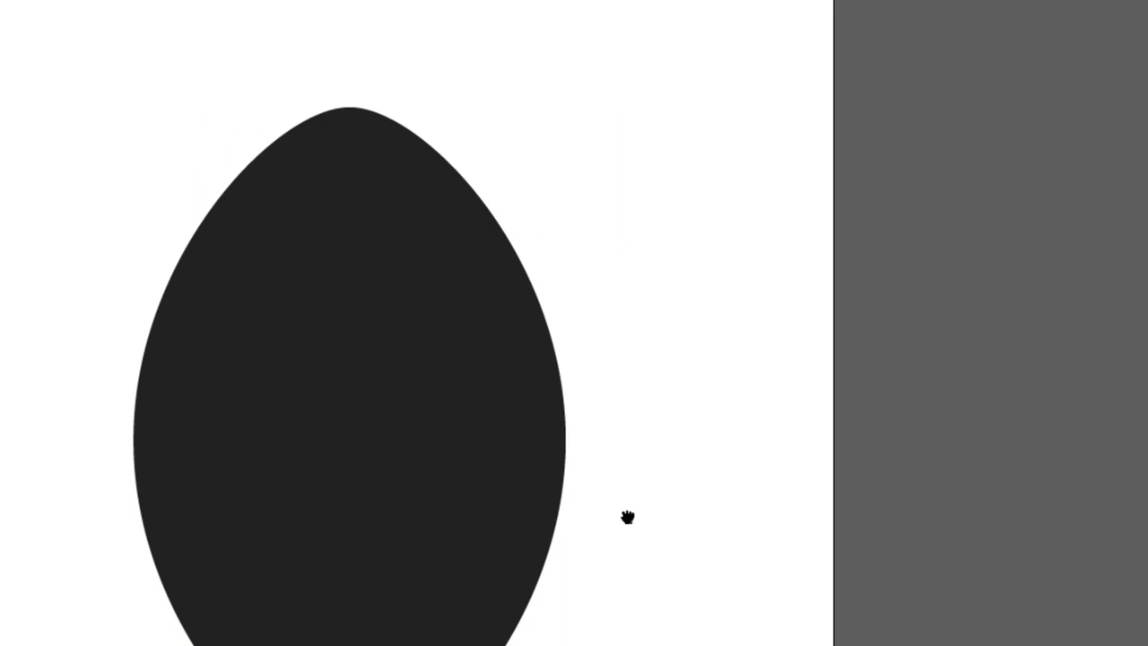
pyautogui.click(558, 491)
pyautogui.moveTo(565, 108); pyautogui.dragTo(592, 85)
pyautogui.click(767, 338)
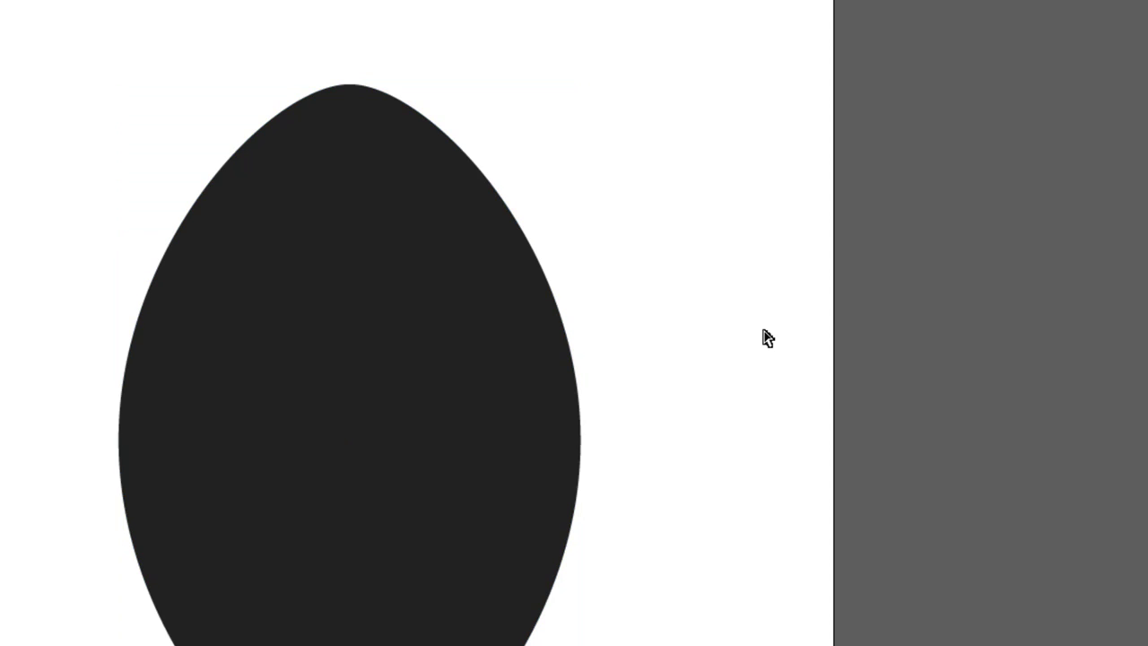
# Bring the whole football into view and select it.
pyautogui.hotkey('ctrl', '-')
pyautogui.hotkey('ctrl', '+')
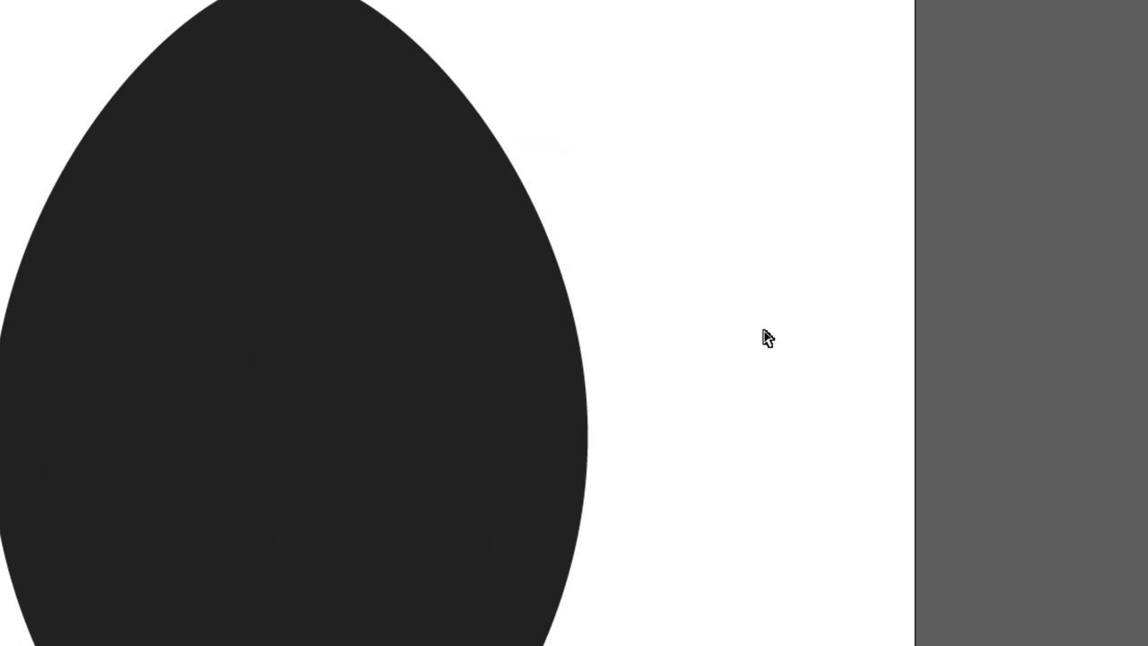
pyautogui.hotkey('ctrl', '-')
pyautogui.scroll(-1, 503, 375)
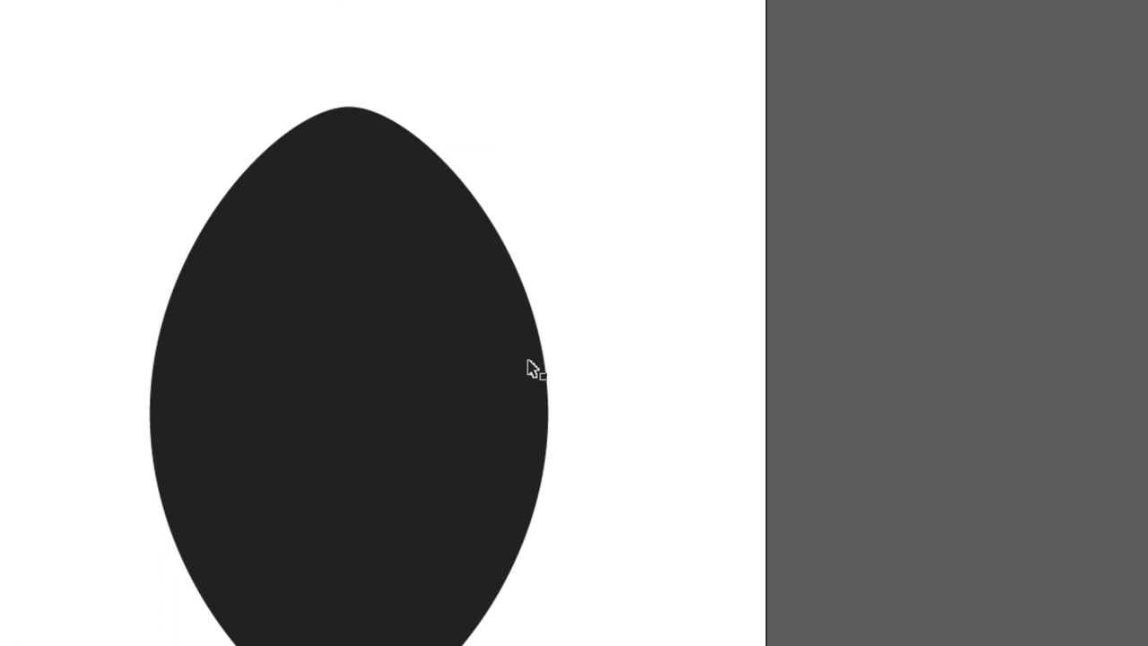
pyautogui.click(345, 367)
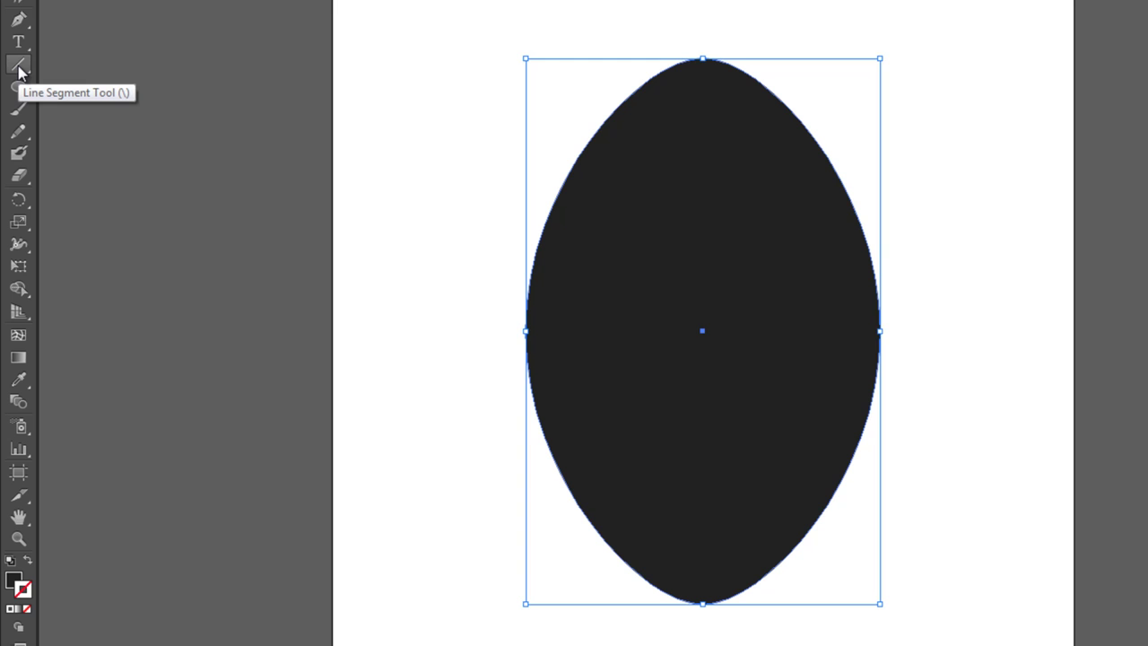
# Draw a no-fill vertical line through the football's centre, past both tips.
pyautogui.click(19, 68)
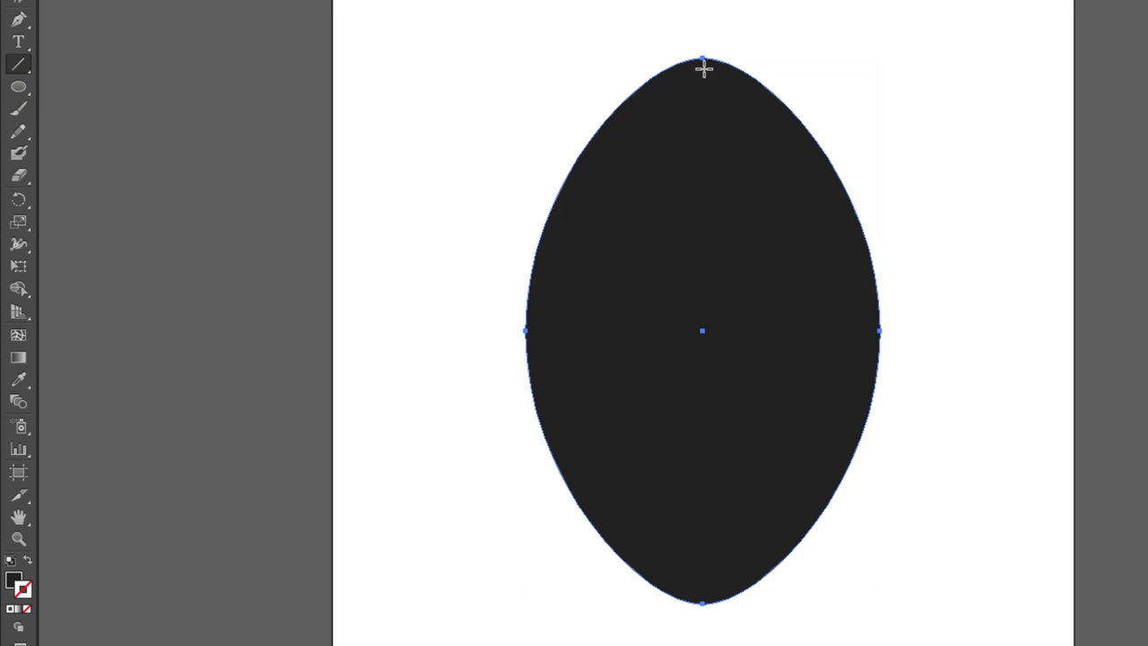
pyautogui.moveTo(700, 20); pyautogui.dragTo(701, 645)
pyautogui.press('/')
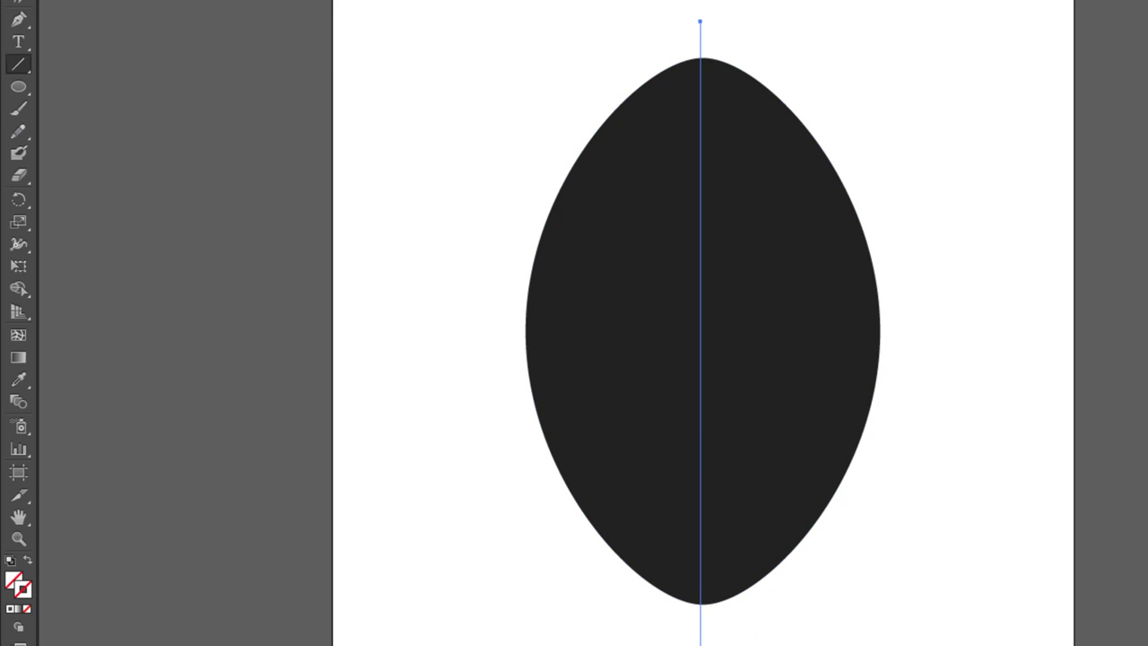
# Select the centre line and the football shape together.
pyautogui.press('v')
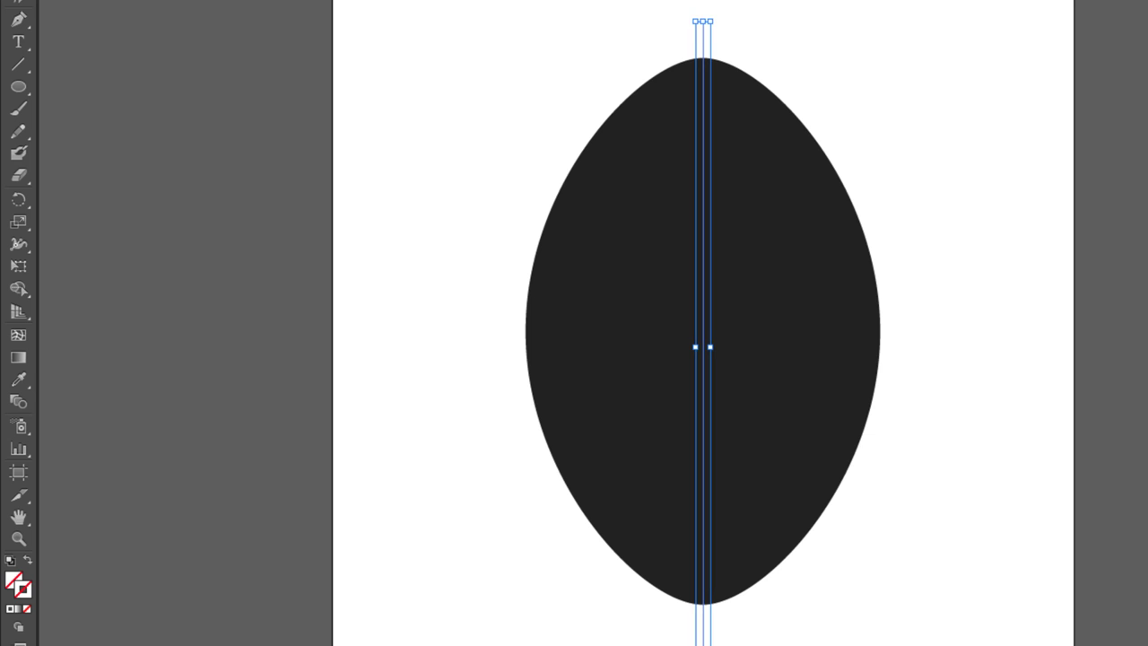
pyautogui.click(795, 223)
pyautogui.moveTo(628, 2); pyautogui.dragTo(713, 138)
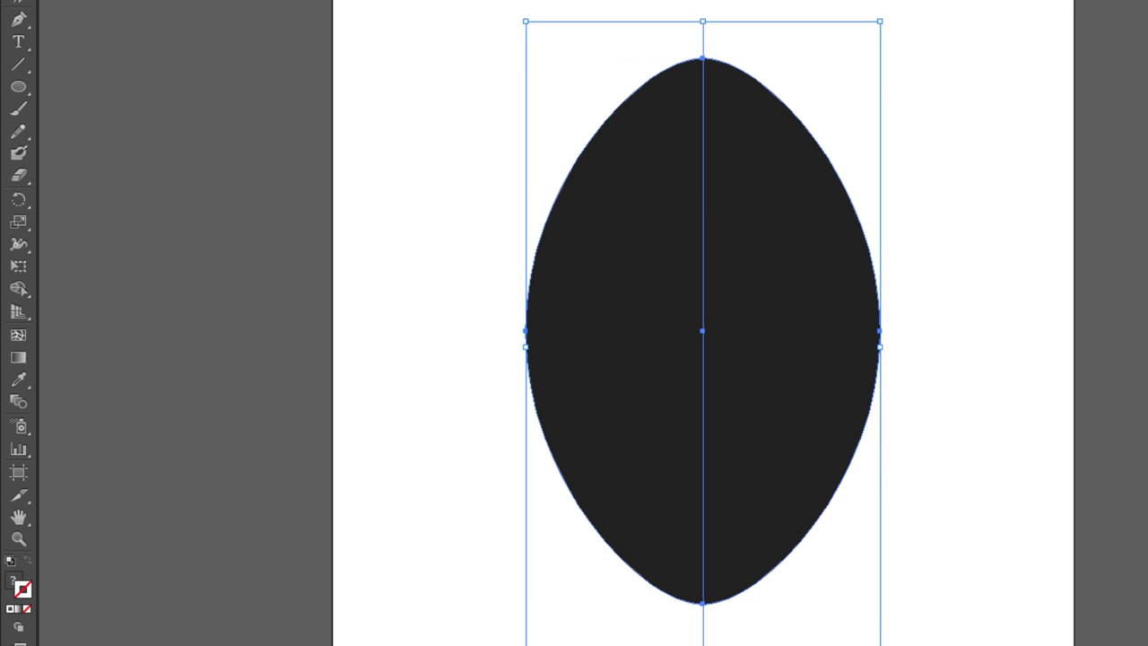
pyautogui.click(341, 2)
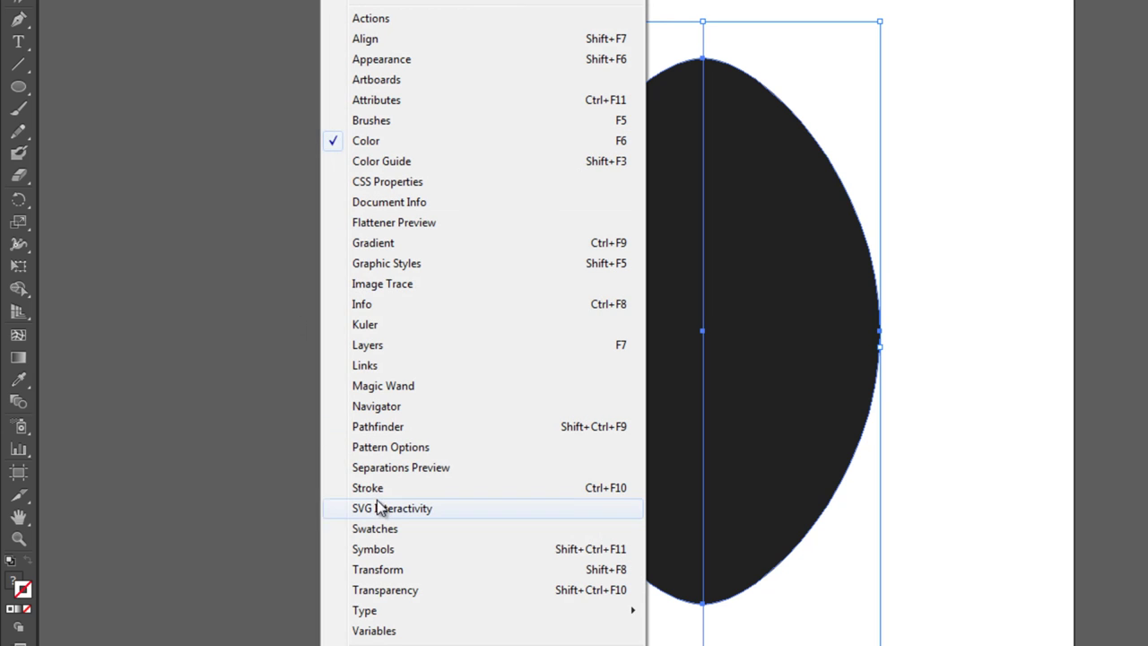
# Divide the football into left and right halves with Pathfinder Divide.
pyautogui.click(388, 427)
pyautogui.moveTo(205, 224); pyautogui.dragTo(239, 157)
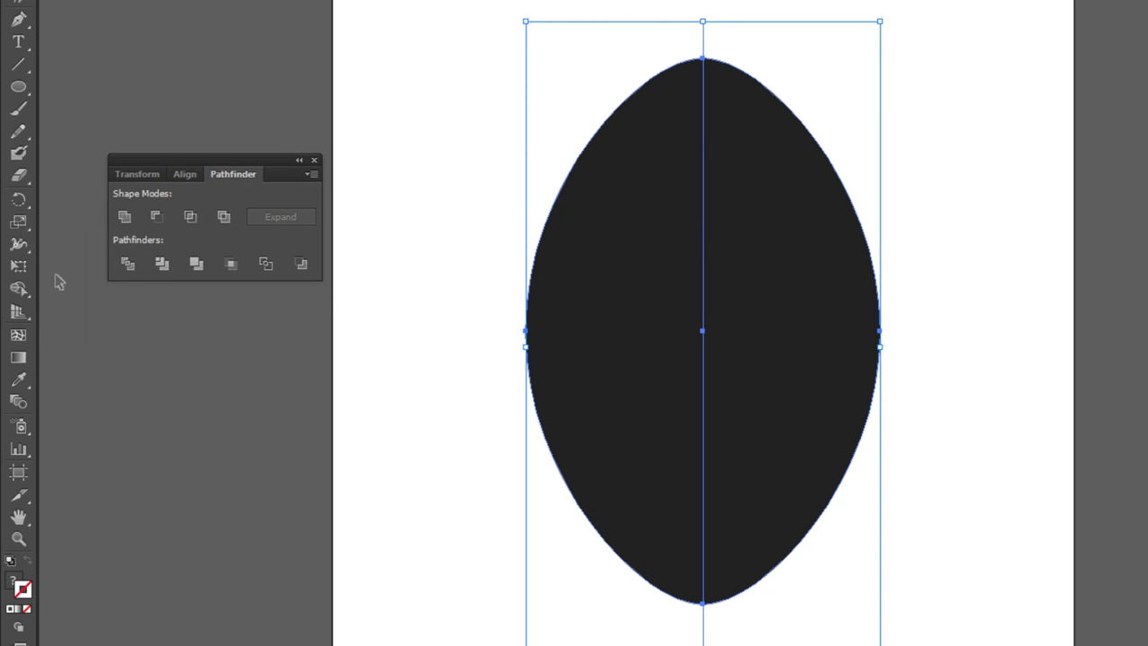
pyautogui.click(129, 264)
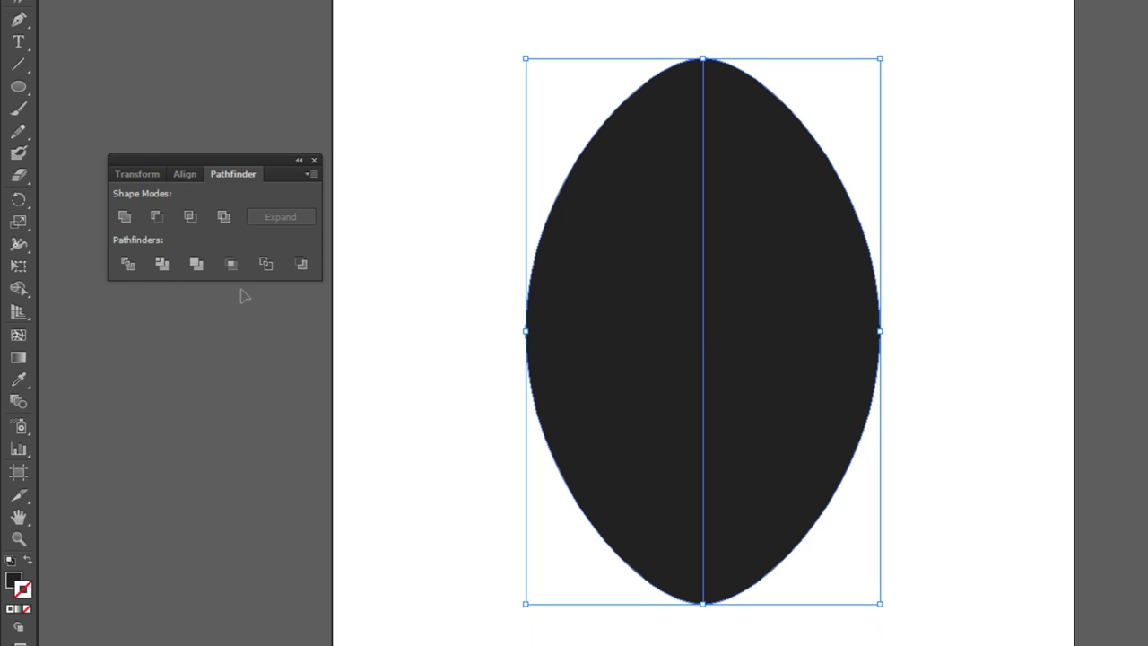
pyautogui.click(662, 294)
pyautogui.moveTo(638, 316); pyautogui.dragTo(522, 302)
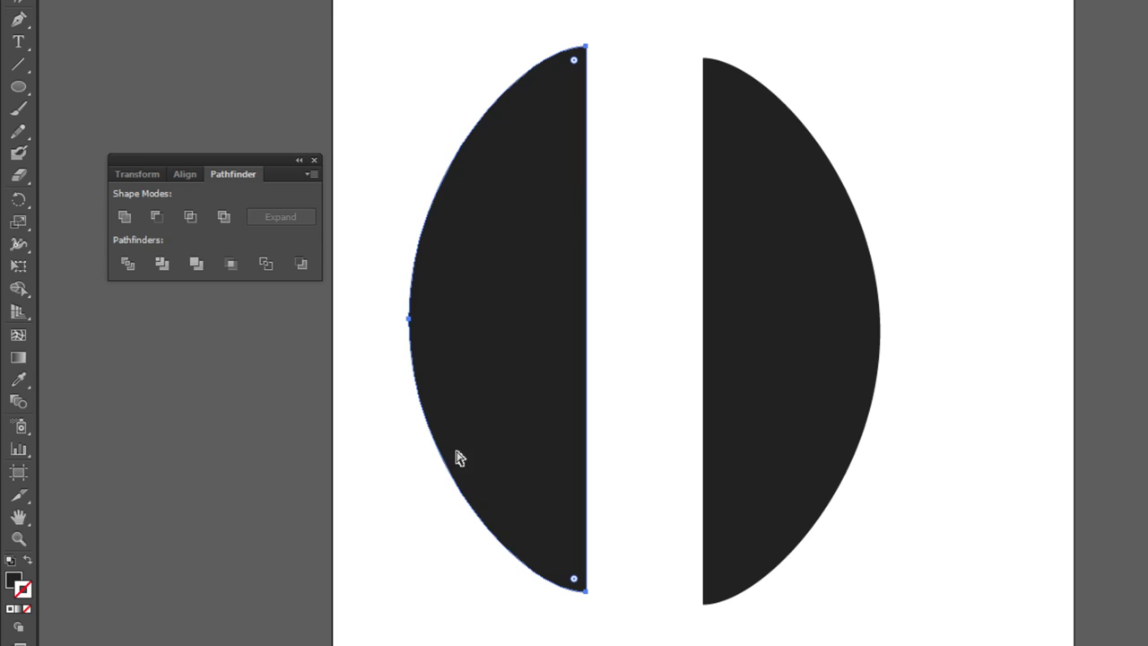
pyautogui.hotkey('ctrl', 'z')
# Select the centre seam points and reshape the top tip where the halves meet.
pyautogui.click(877, 49)
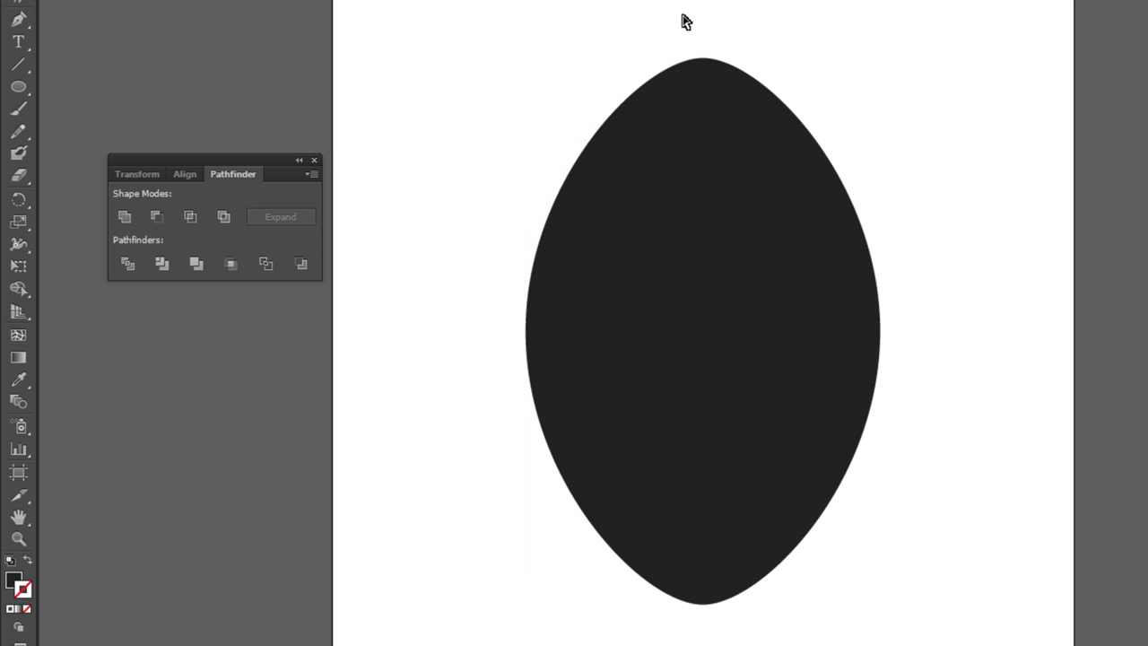
pyautogui.moveTo(660, 10); pyautogui.dragTo(746, 645)
pyautogui.press('v')
pyautogui.press('a')
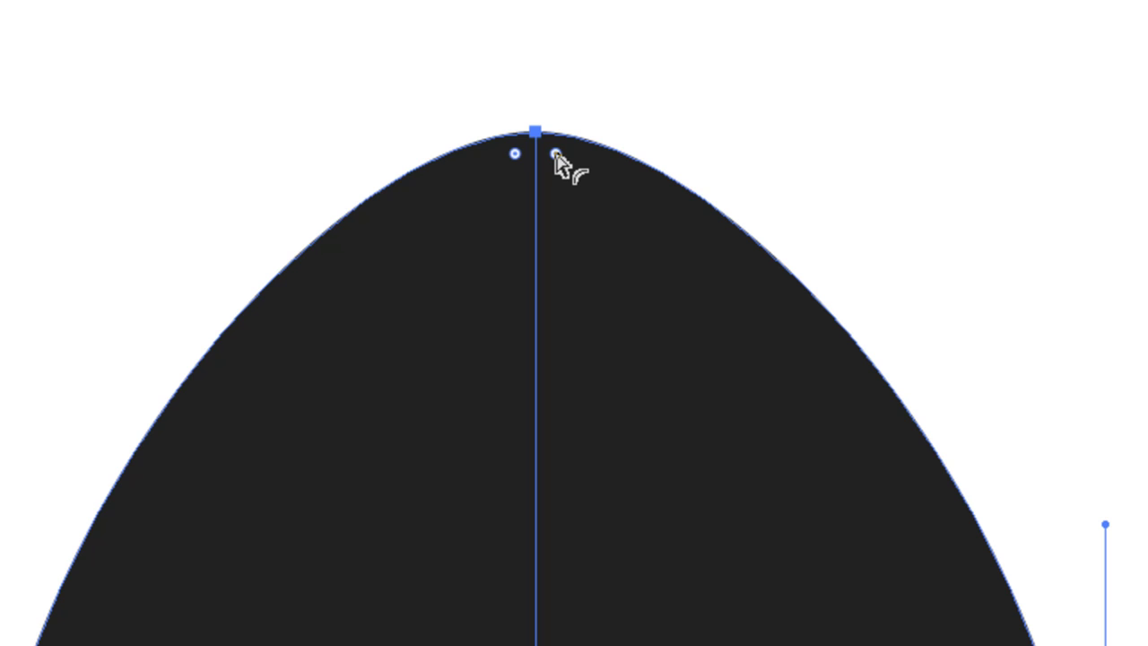
pyautogui.moveTo(555, 155)
pyautogui.mouseDown()
pyautogui.moveTo(754, 565)
pyautogui.moveTo(565, 218)
pyautogui.moveTo(623, 308)
pyautogui.moveTo(547, 149)
pyautogui.moveTo(559, 158)
pyautogui.mouseUp()
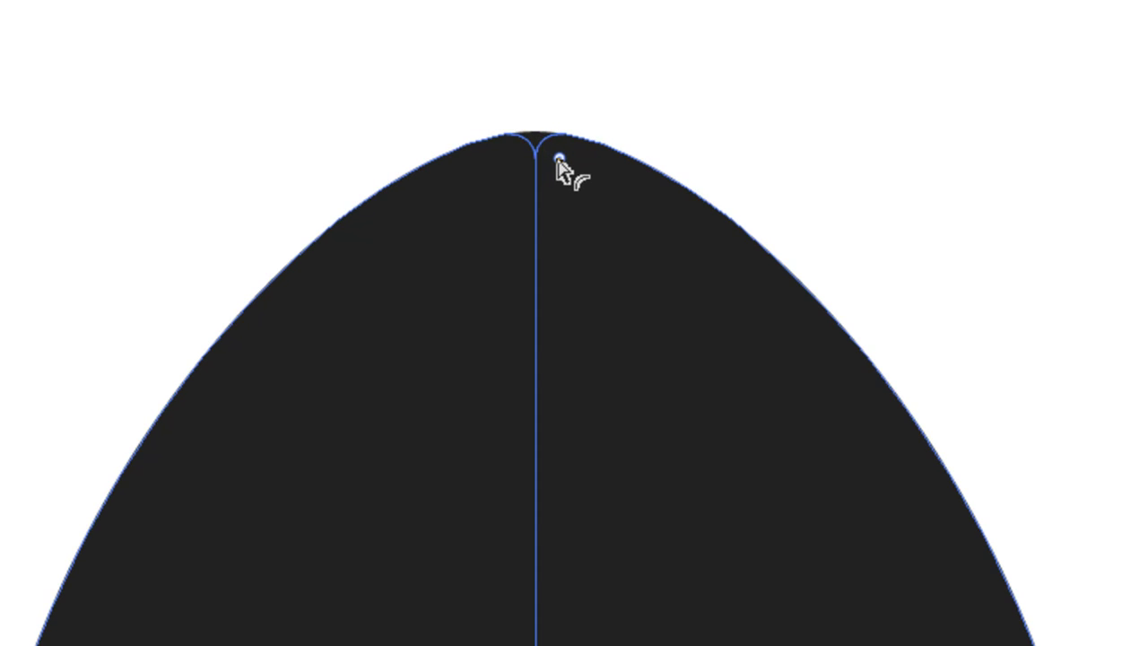
pyautogui.click(686, 81)
pyautogui.hotkey('ctrl', '-')
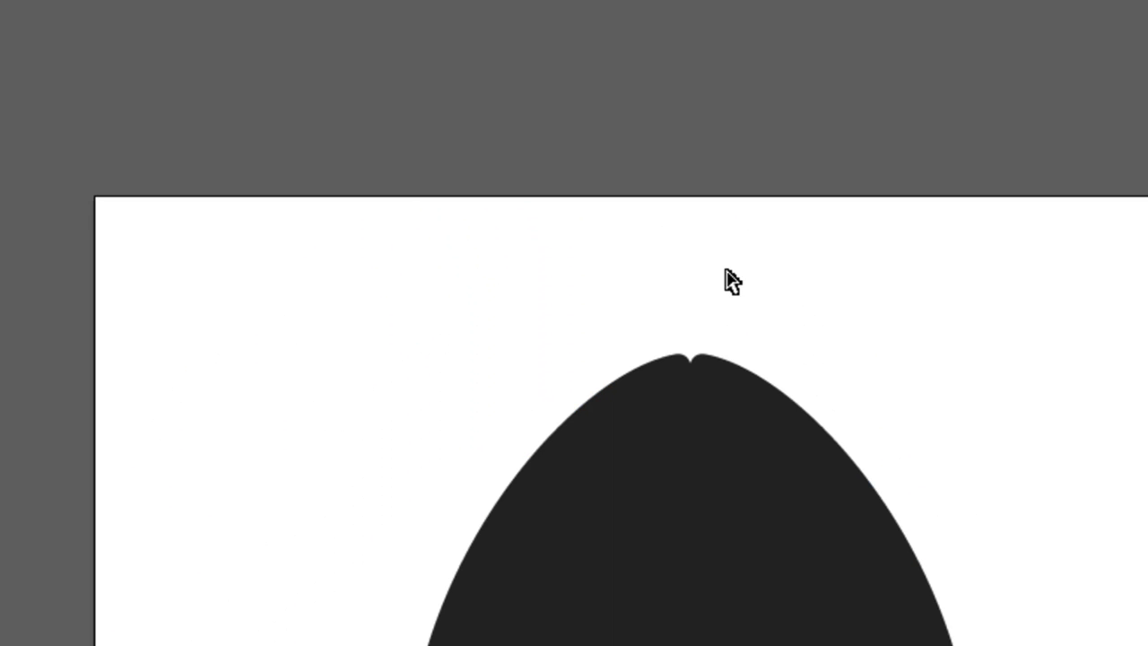
pyautogui.moveTo(801, 615); pyautogui.dragTo(687, 488)
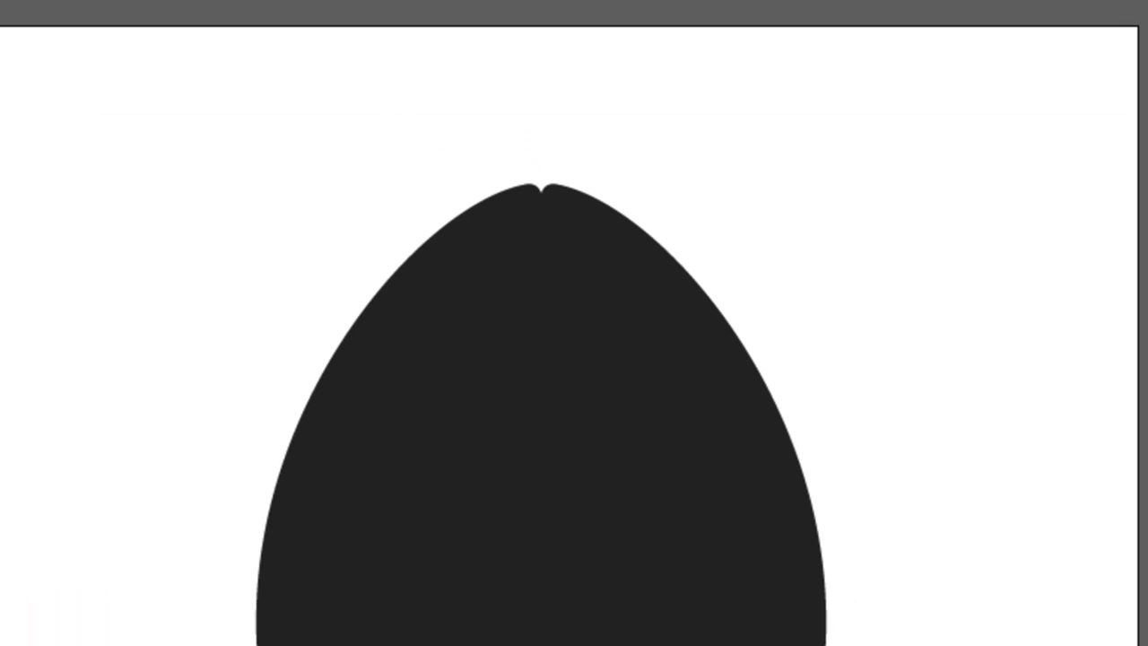
pyautogui.click(513, 505)
pyautogui.click(943, 441)
pyautogui.moveTo(532, 636); pyautogui.dragTo(664, 633)
pyautogui.click(628, 540)
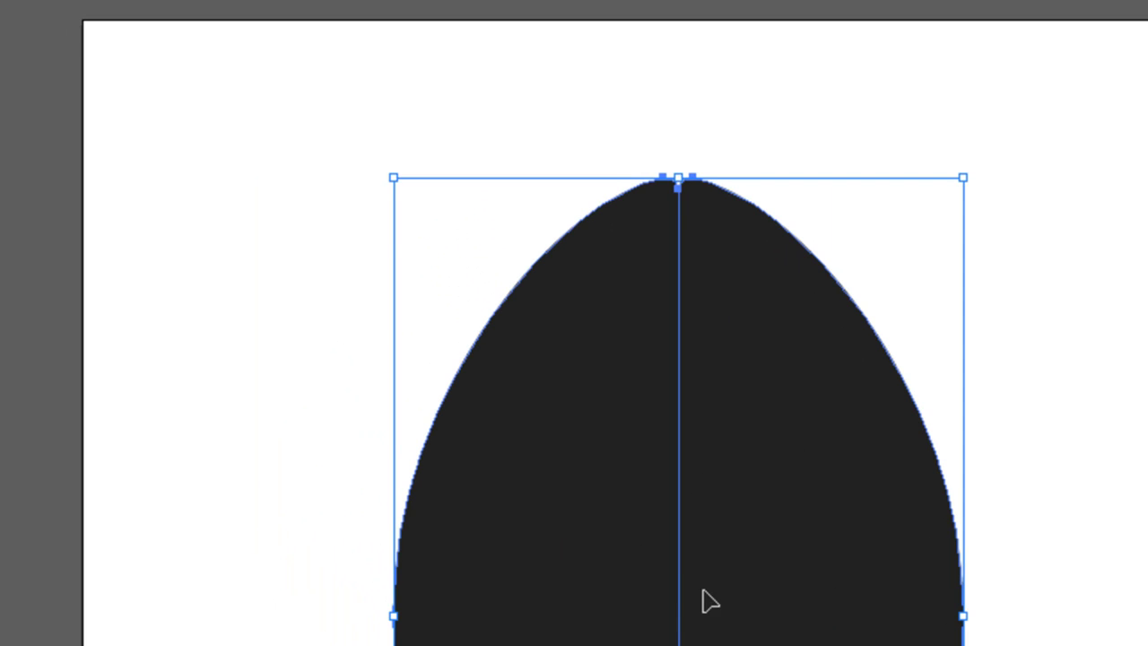
pyautogui.moveTo(681, 584); pyautogui.dragTo(2, 581)
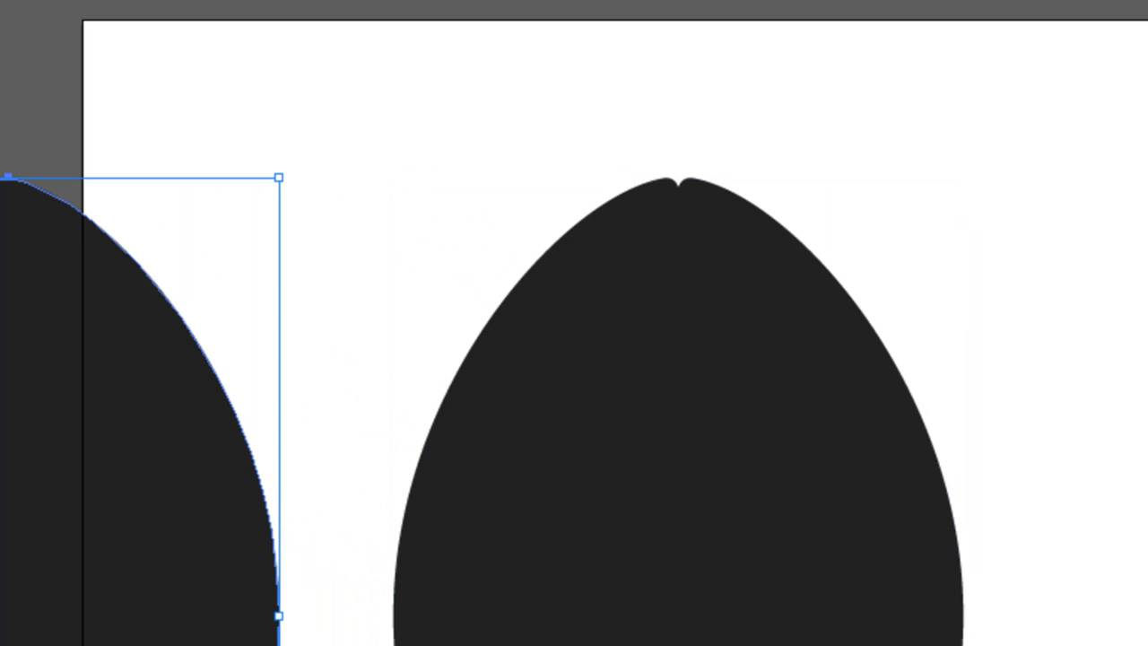
pyautogui.hscroll(-5, 574, 359)
pyautogui.moveTo(666, 584); pyautogui.dragTo(94, 592)
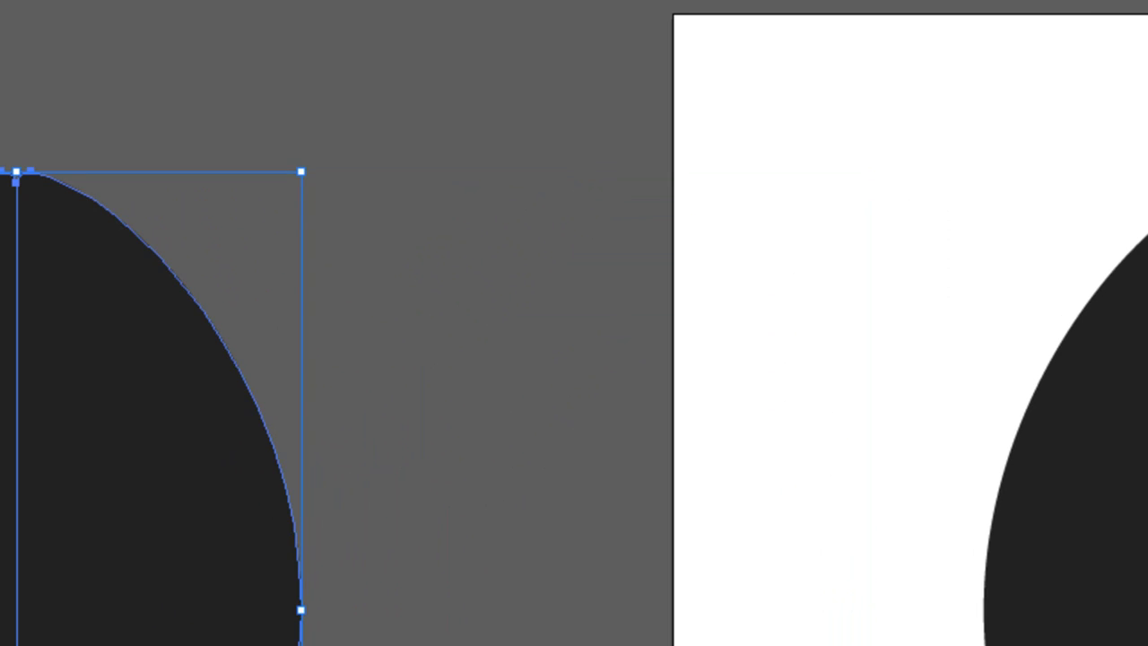
pyautogui.click(389, 415)
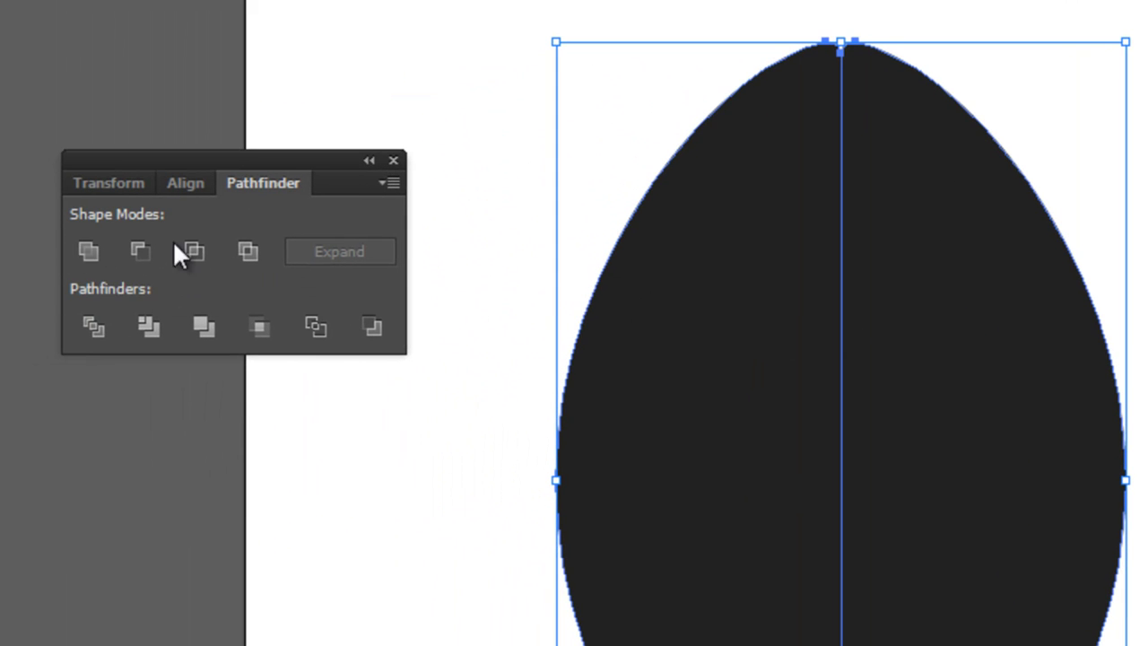
# Select both halves and Unite them into one shape in Pathfinder.
pyautogui.click(610, 13)
pyautogui.hotkey('ctrl', 'a')
pyautogui.click(89, 248)
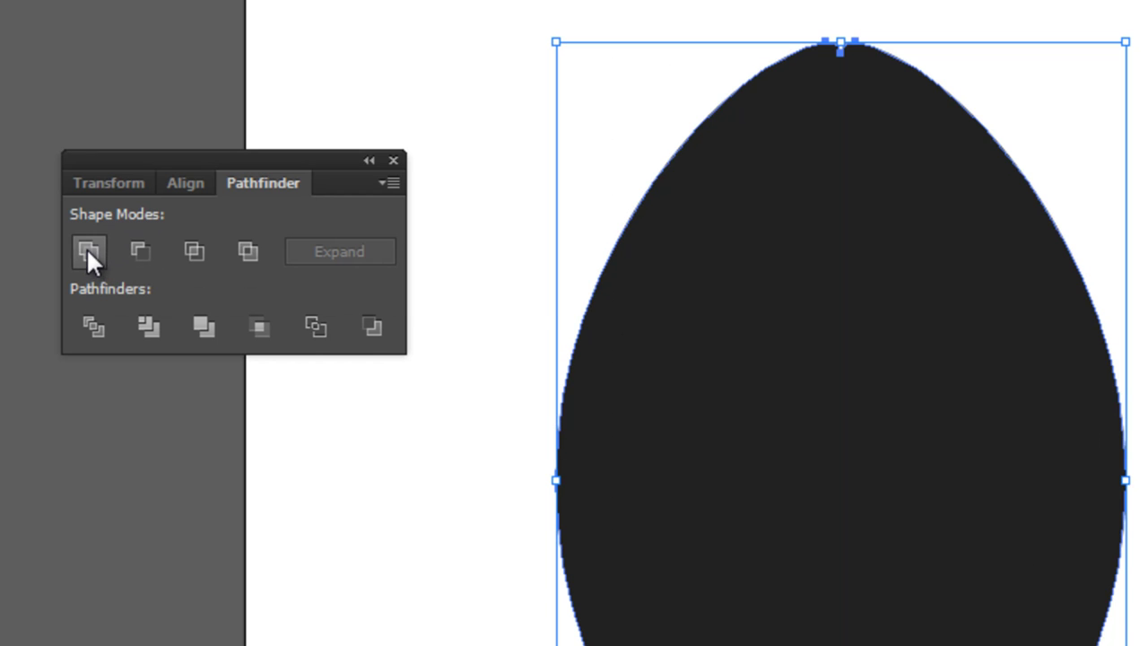
# Reposition the merged football and leave it selected.
pyautogui.click(1109, 31)
pyautogui.click(805, 411)
pyautogui.moveTo(963, 463)
pyautogui.mouseDown()
pyautogui.moveTo(879, 423)
pyautogui.moveTo(932, 549)
pyautogui.mouseUp()
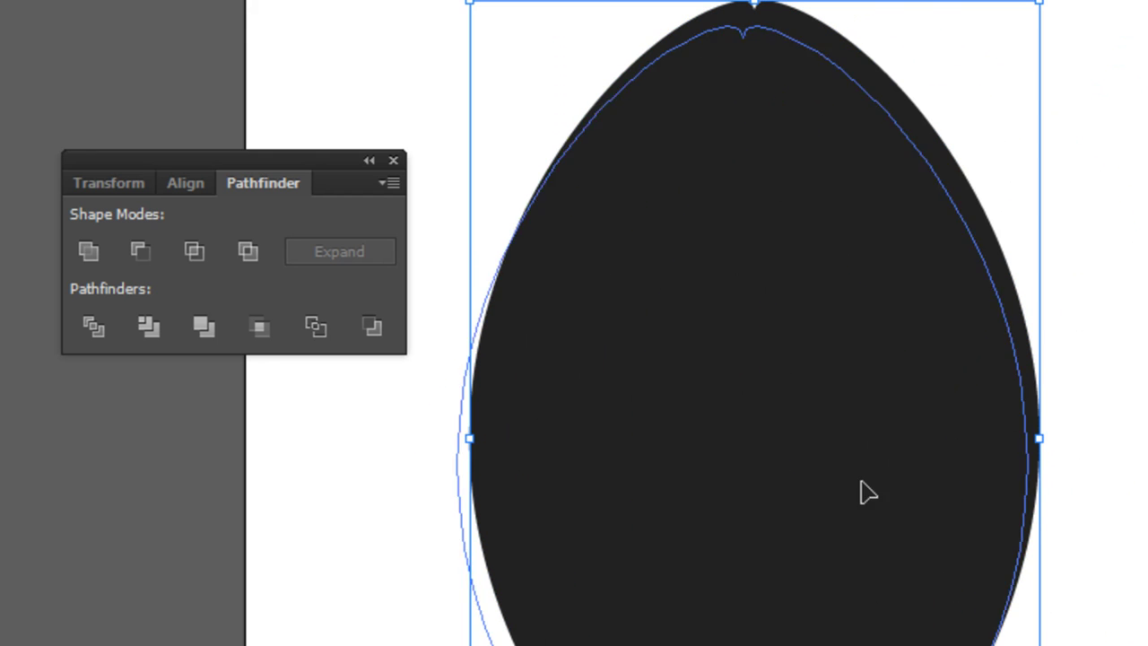
pyautogui.hotkey('ctrl', 'shift', 'a')
pyautogui.moveTo(986, 529); pyautogui.dragTo(1051, 538)
pyautogui.click(1063, 388)
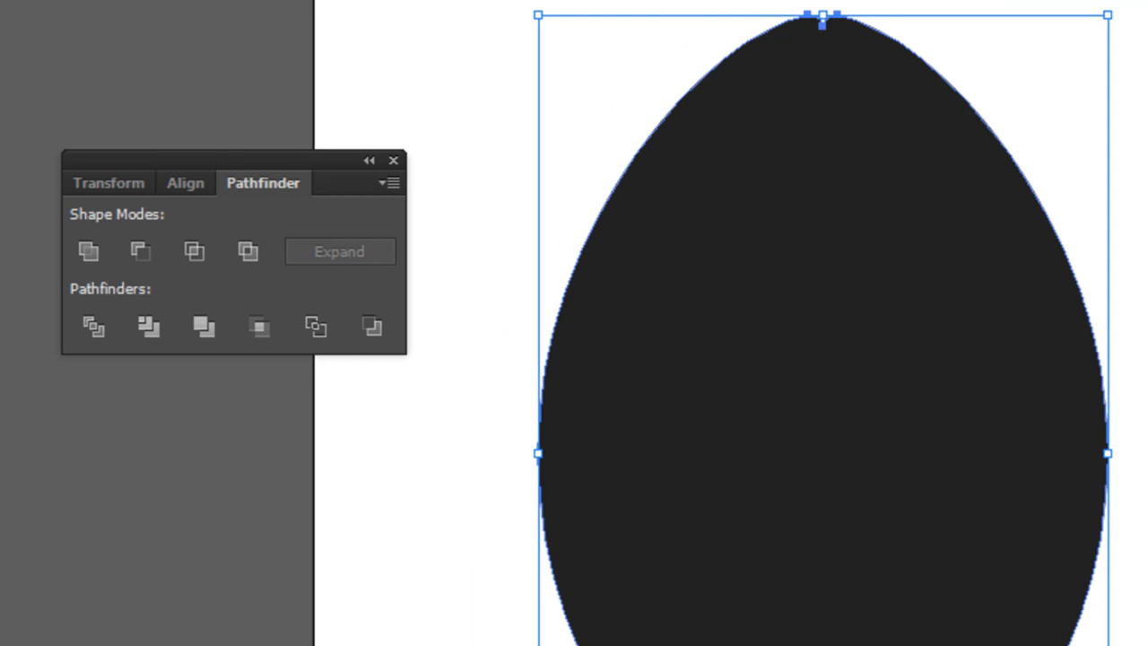
pyautogui.moveTo(930, 341); pyautogui.dragTo(937, 357)
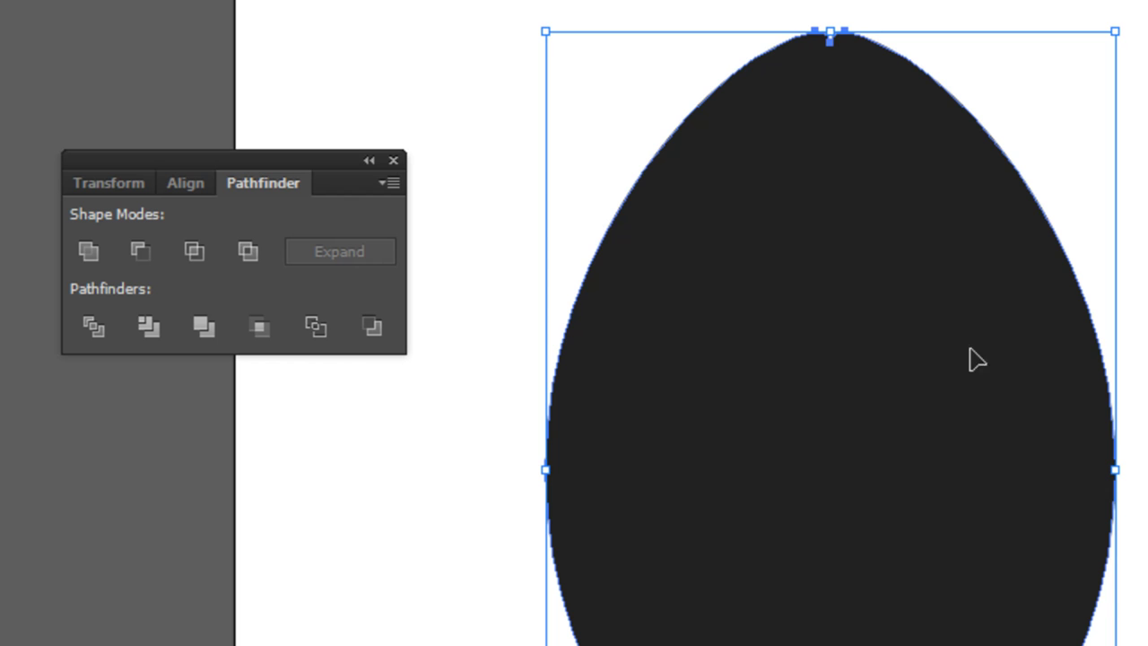
pyautogui.hotkey('ctrl', 'shift', 'a')
pyautogui.click(947, 471)
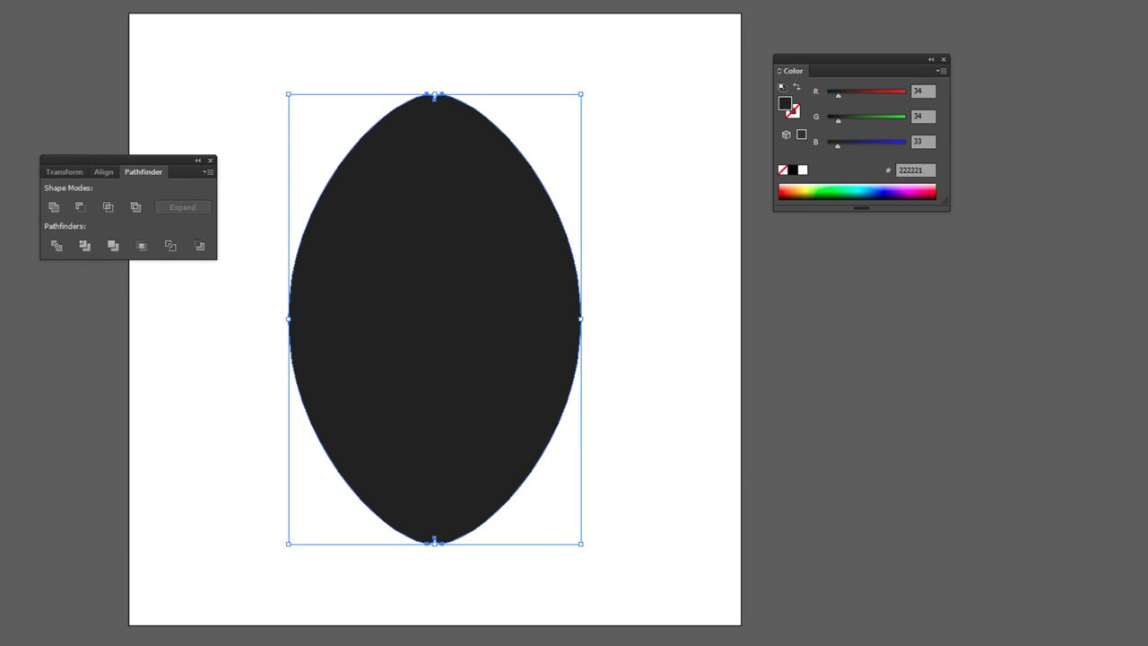
# Dock the Swatches panel beside Color and fill the football dark brown #3f2d1f.
pyautogui.click(242, 0)
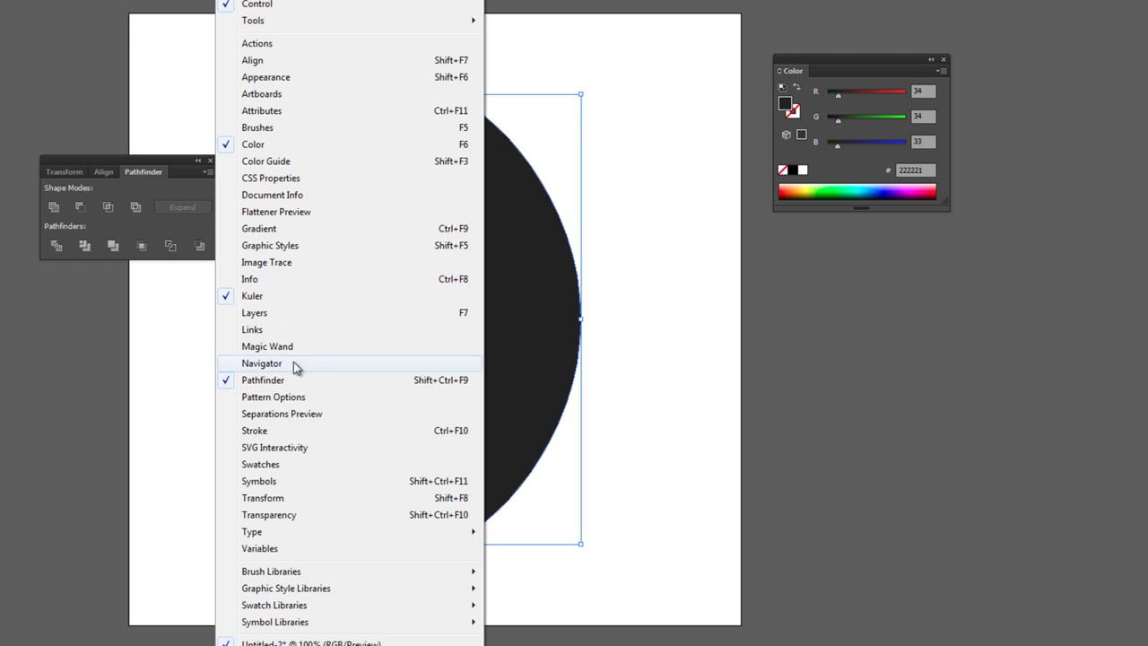
pyautogui.click(302, 468)
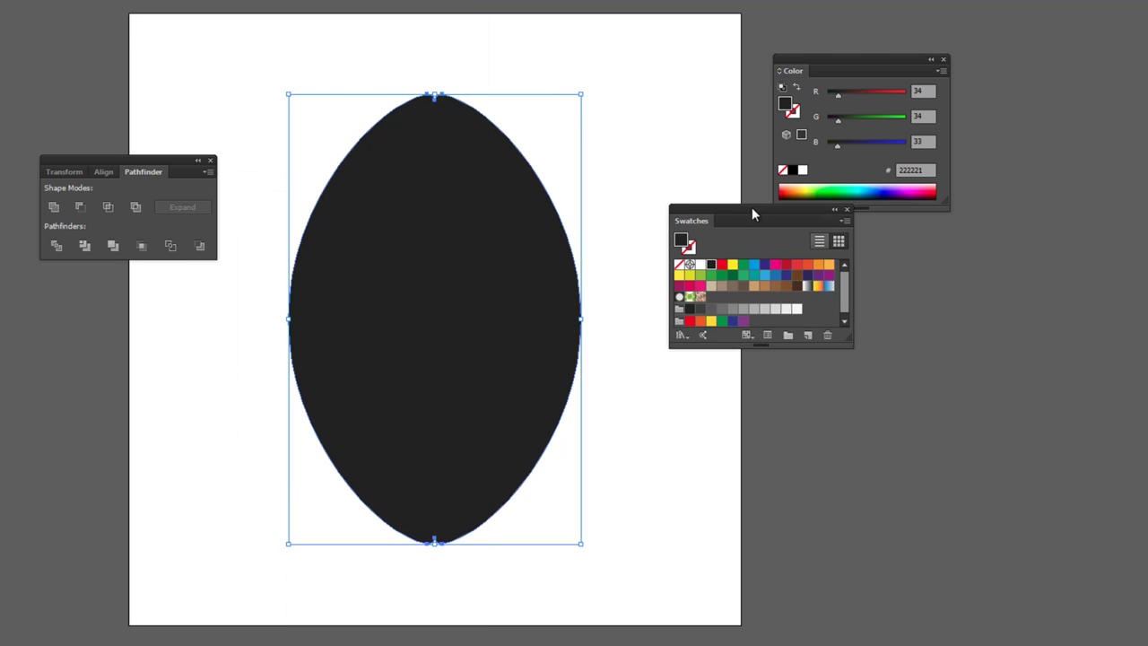
pyautogui.moveTo(755, 207); pyautogui.dragTo(857, 220)
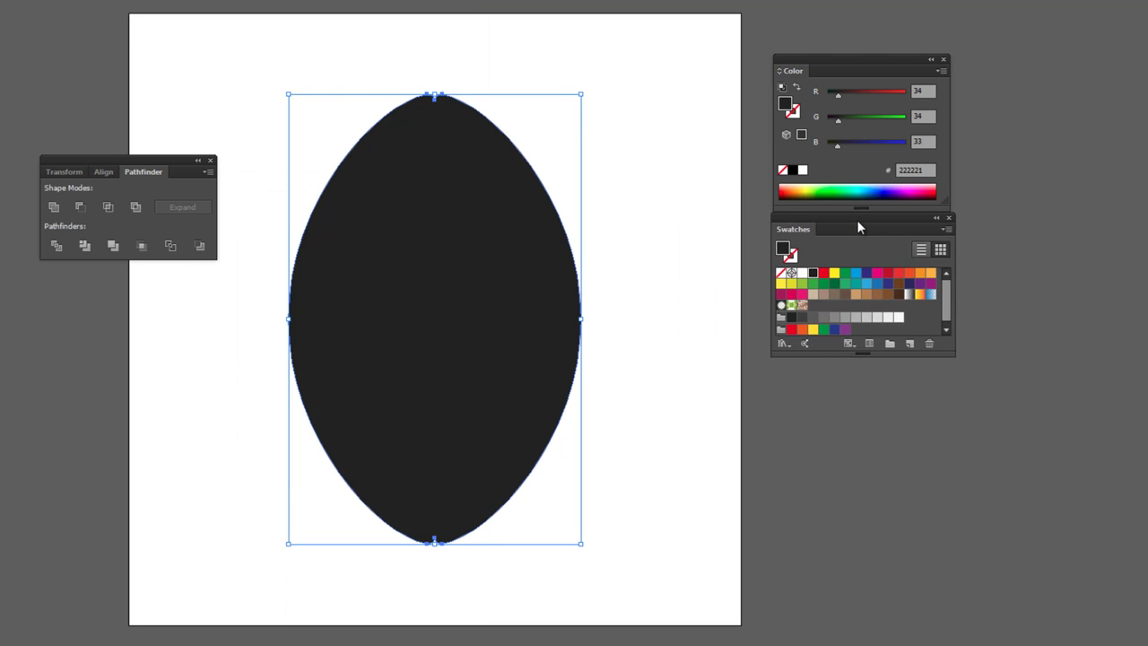
pyautogui.click(899, 294)
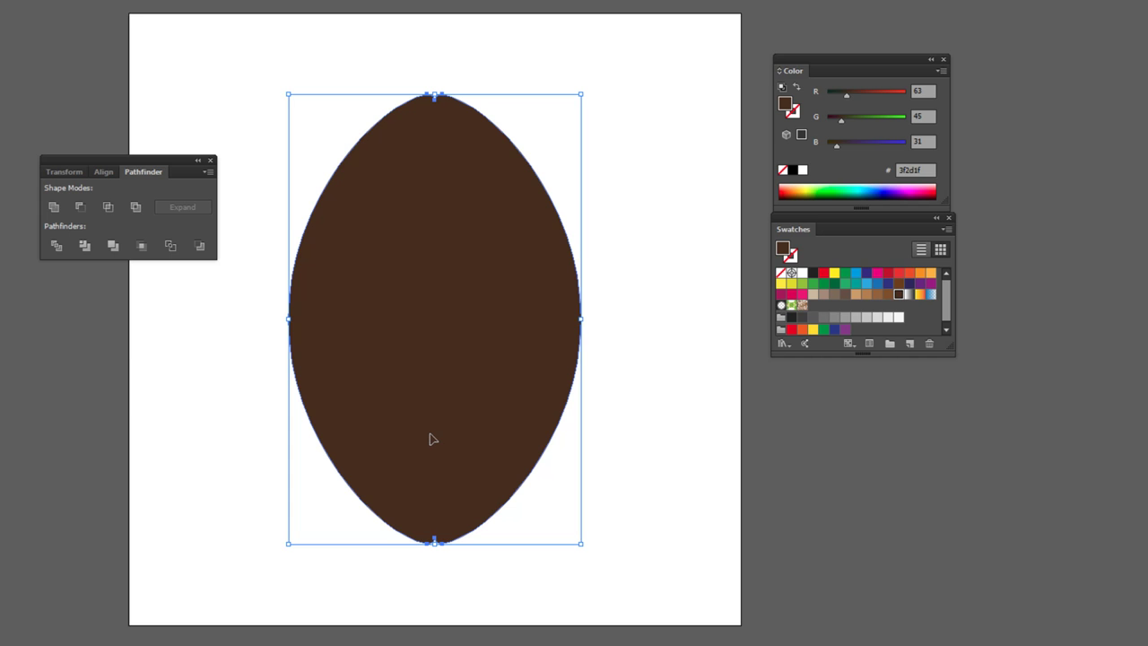
pyautogui.click(56, 0)
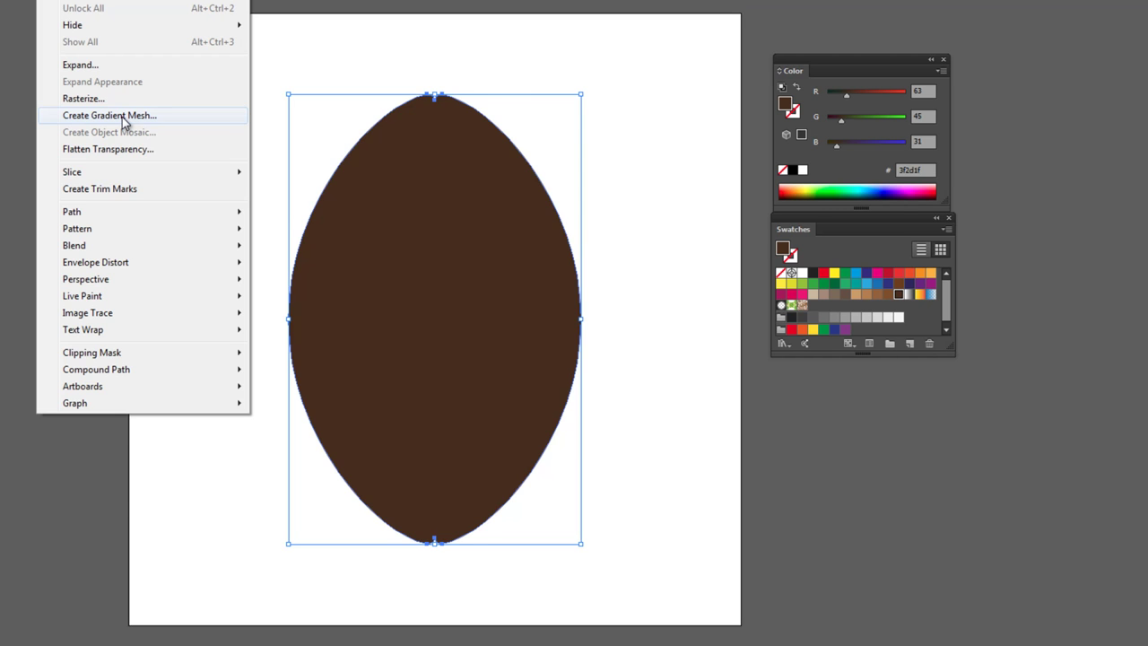
# Create a Flat gradient mesh of 2 rows and 2 columns on the football.
pyautogui.click(123, 122)
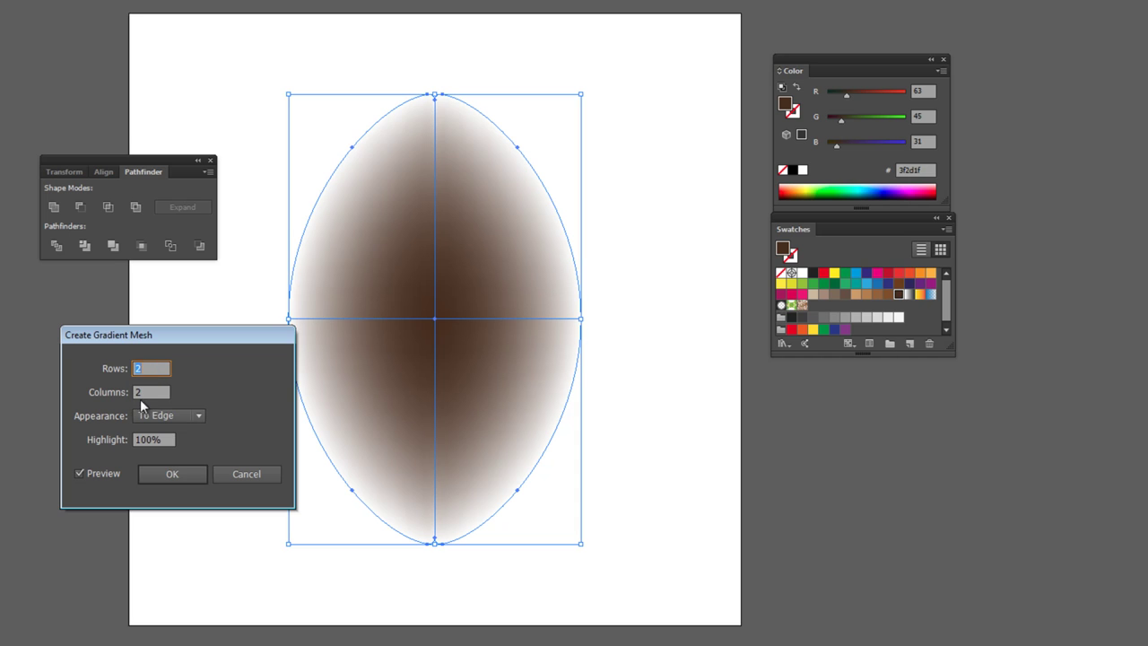
pyautogui.click(197, 416)
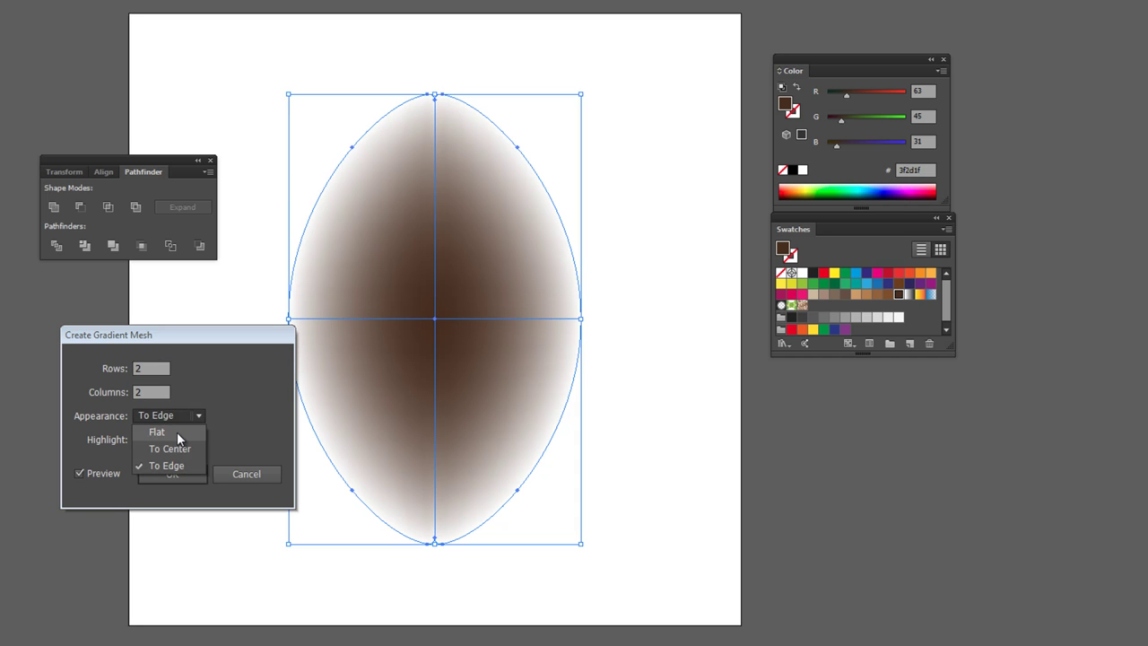
pyautogui.click(176, 432)
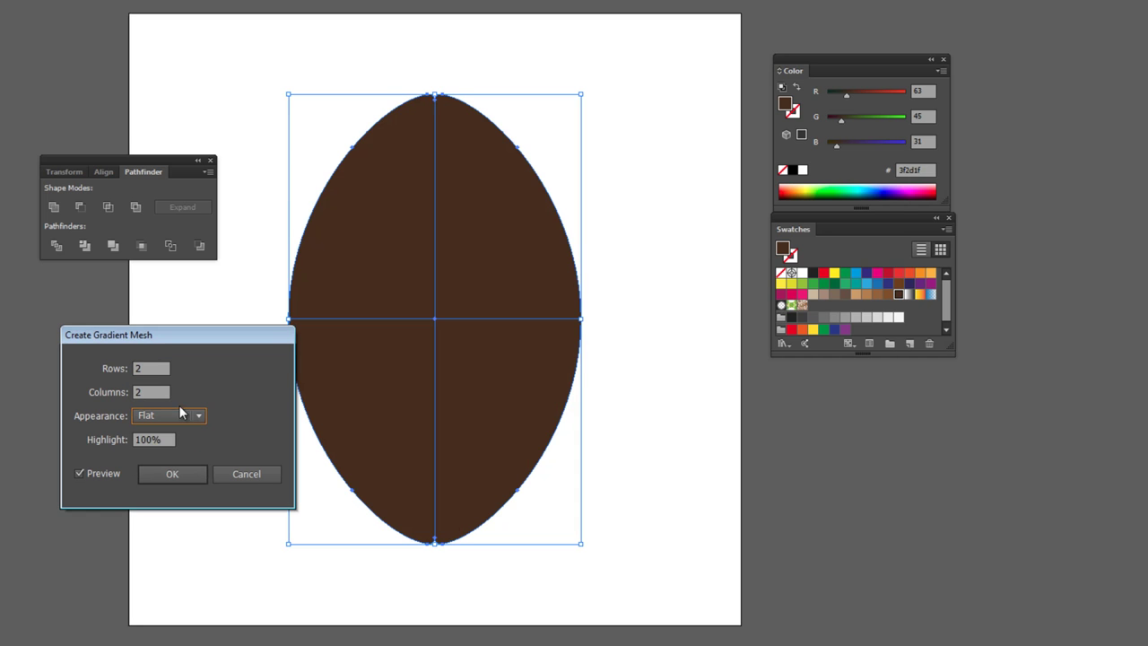
pyautogui.click(193, 415)
pyautogui.click(185, 447)
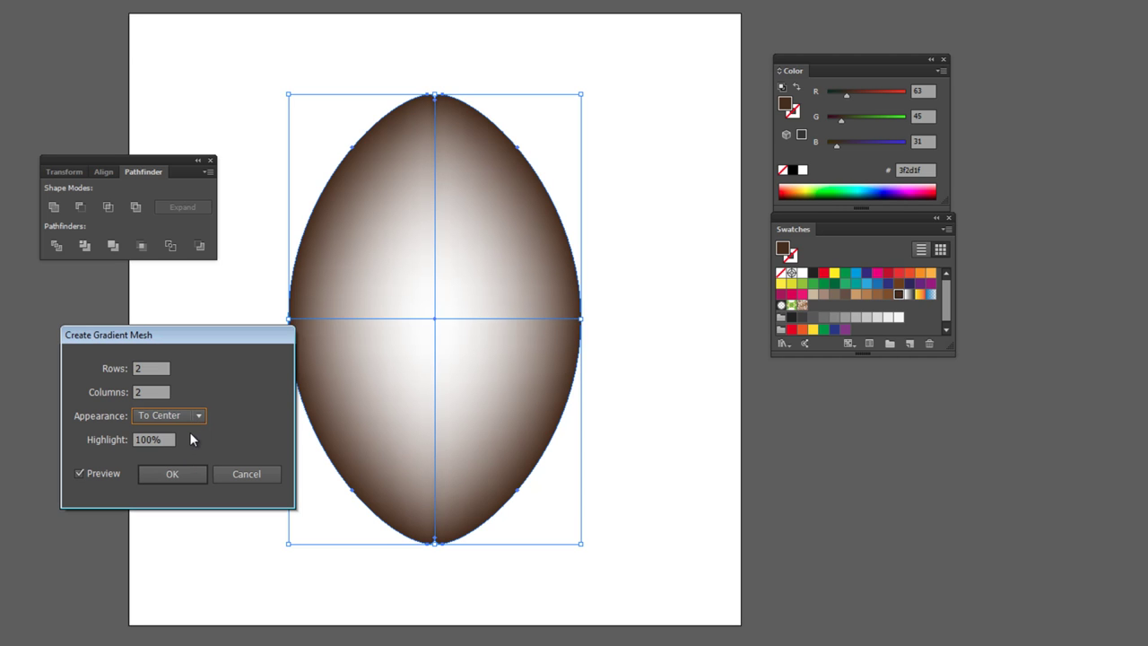
pyautogui.click(194, 418)
pyautogui.click(186, 431)
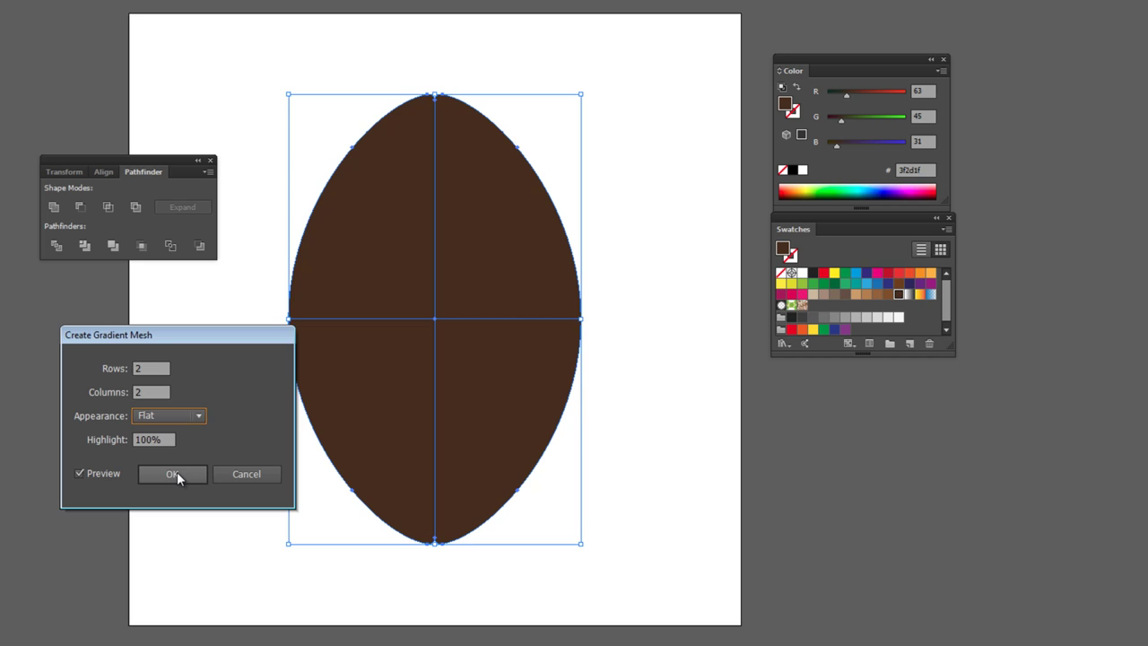
pyautogui.click(177, 473)
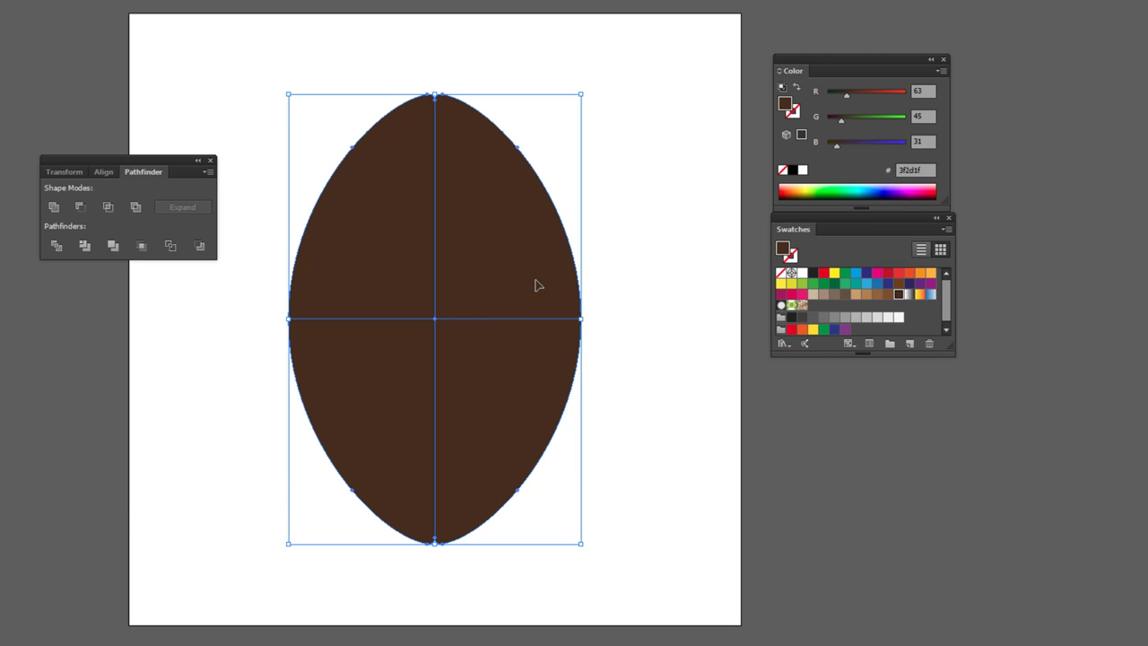
# Recolour the football's centre mesh point to warm brown #845600 (R132, G86, B0), then deselect.
pyautogui.press('a')
pyautogui.click(434, 319)
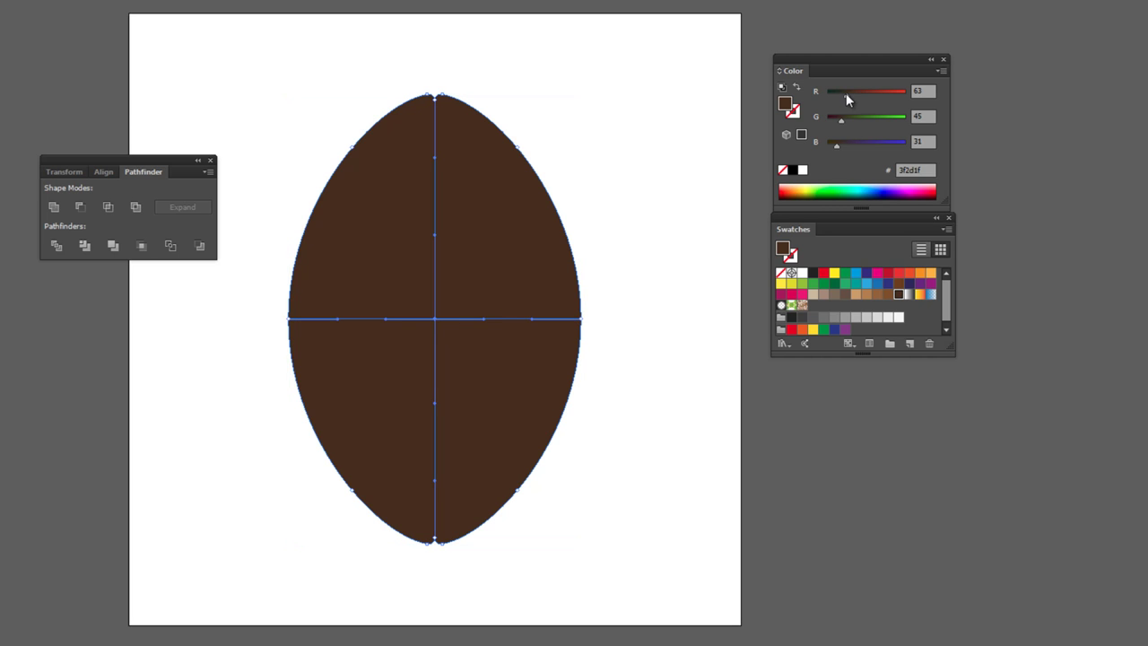
pyautogui.moveTo(846, 93)
pyautogui.mouseDown()
pyautogui.moveTo(862, 96)
pyautogui.moveTo(826, 146)
pyautogui.mouseUp()
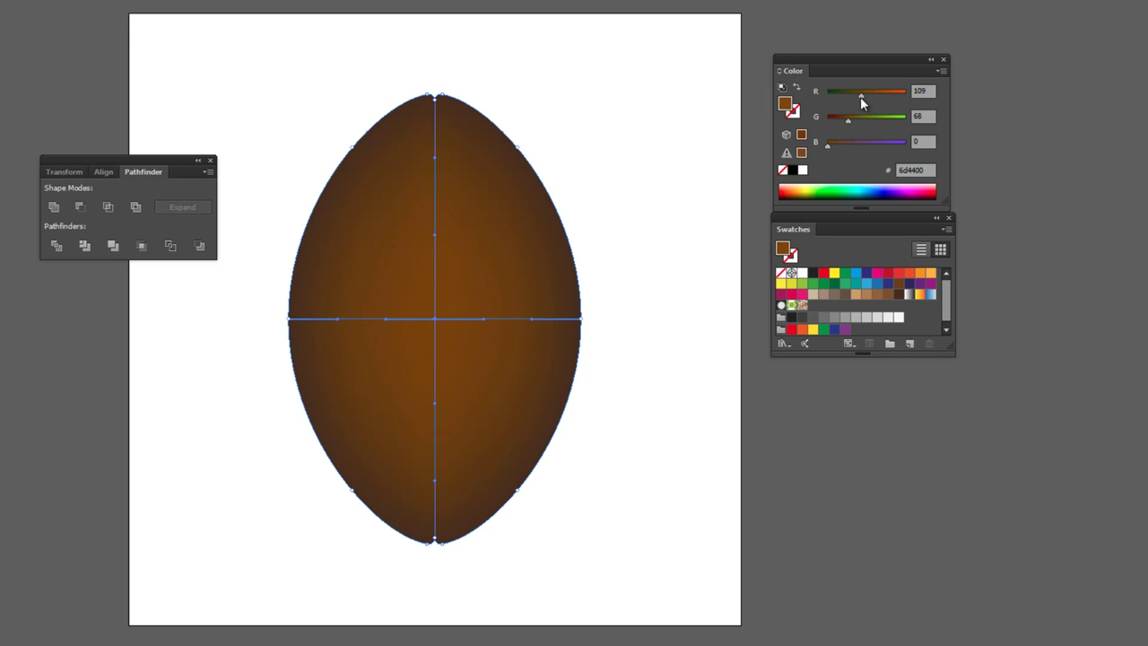
pyautogui.moveTo(867, 94); pyautogui.dragTo(855, 120)
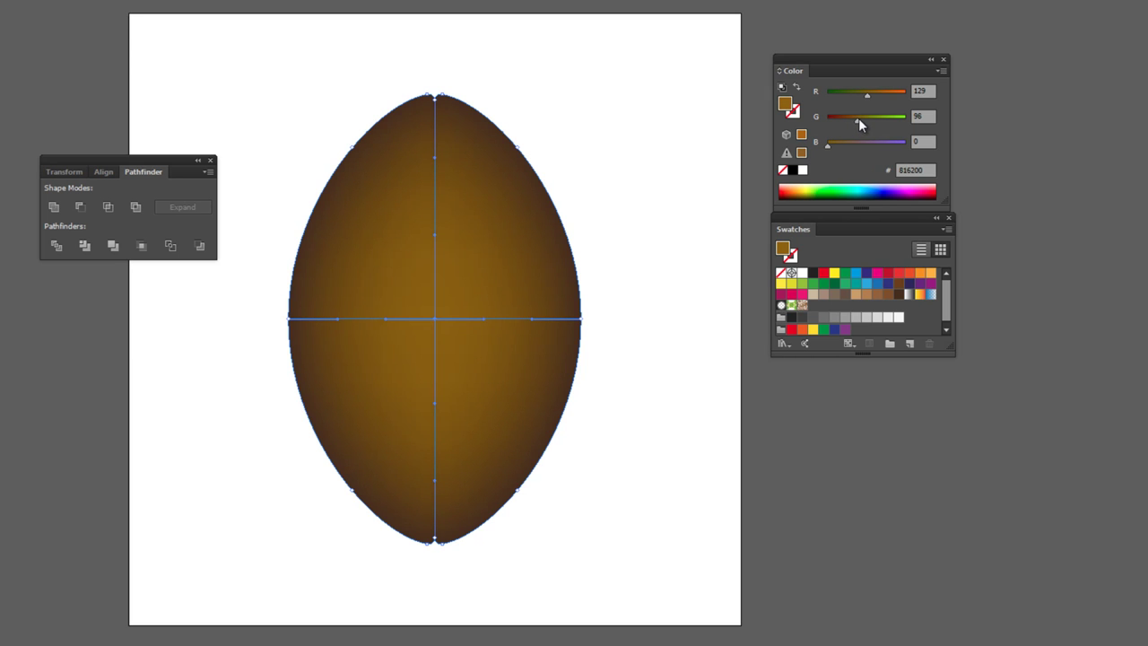
pyautogui.moveTo(855, 120); pyautogui.dragTo(852, 120)
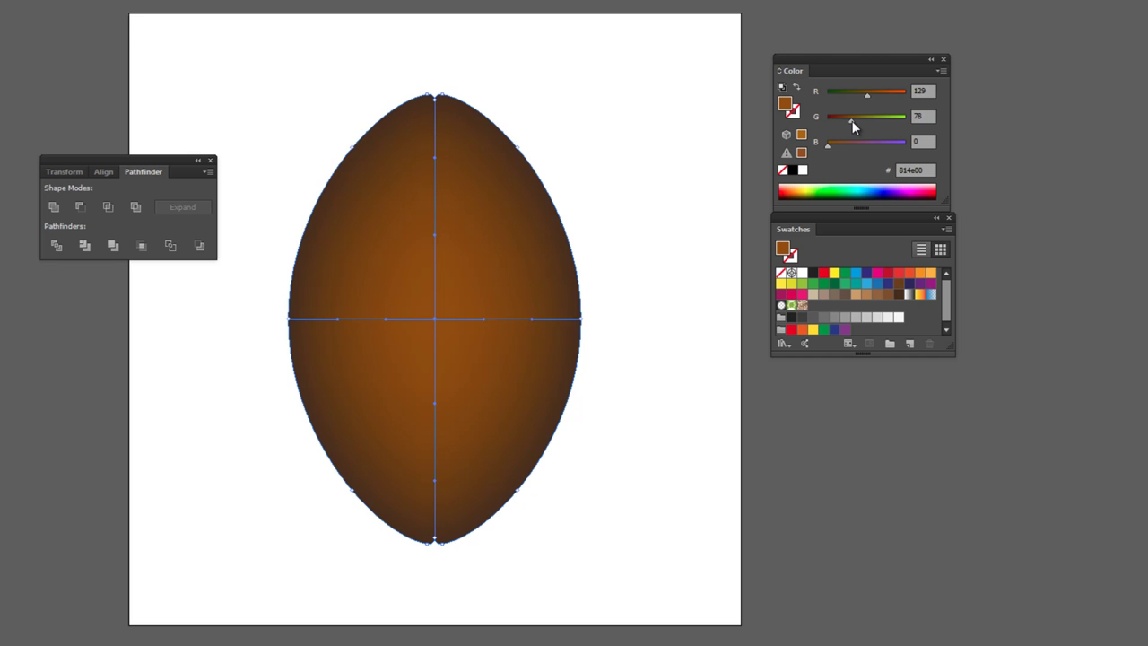
pyautogui.moveTo(869, 94); pyautogui.dragTo(868, 93)
pyautogui.moveTo(851, 121); pyautogui.dragTo(851, 121)
pyautogui.click(555, 153)
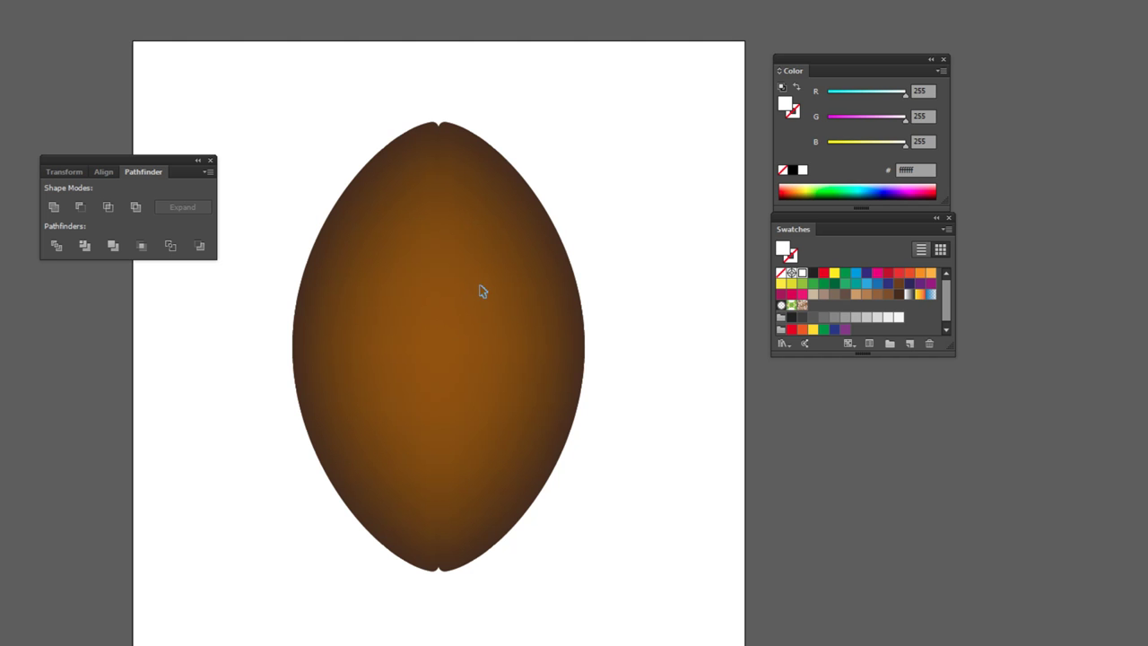
# Draw a black vertical line through the football's centre past both tips, then exit full screen.
pyautogui.click(15, 81)
pyautogui.click(16, 82)
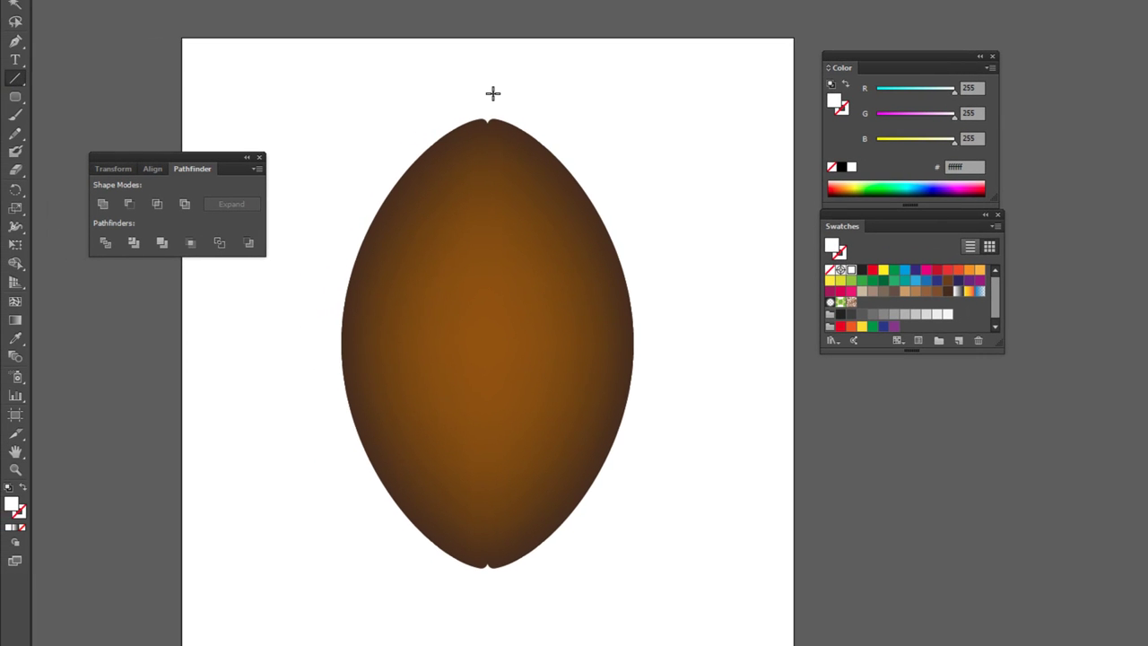
pyautogui.moveTo(486, 86); pyautogui.dragTo(502, 593)
pyautogui.moveTo(503, 603); pyautogui.dragTo(502, 603)
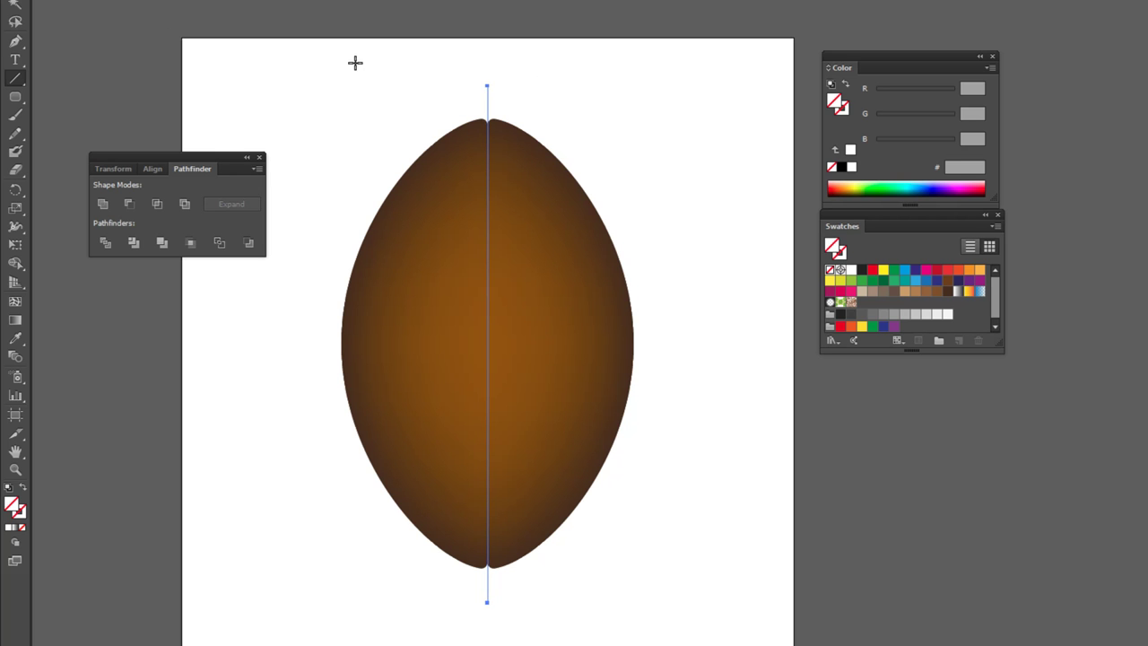
pyautogui.click(227, 8)
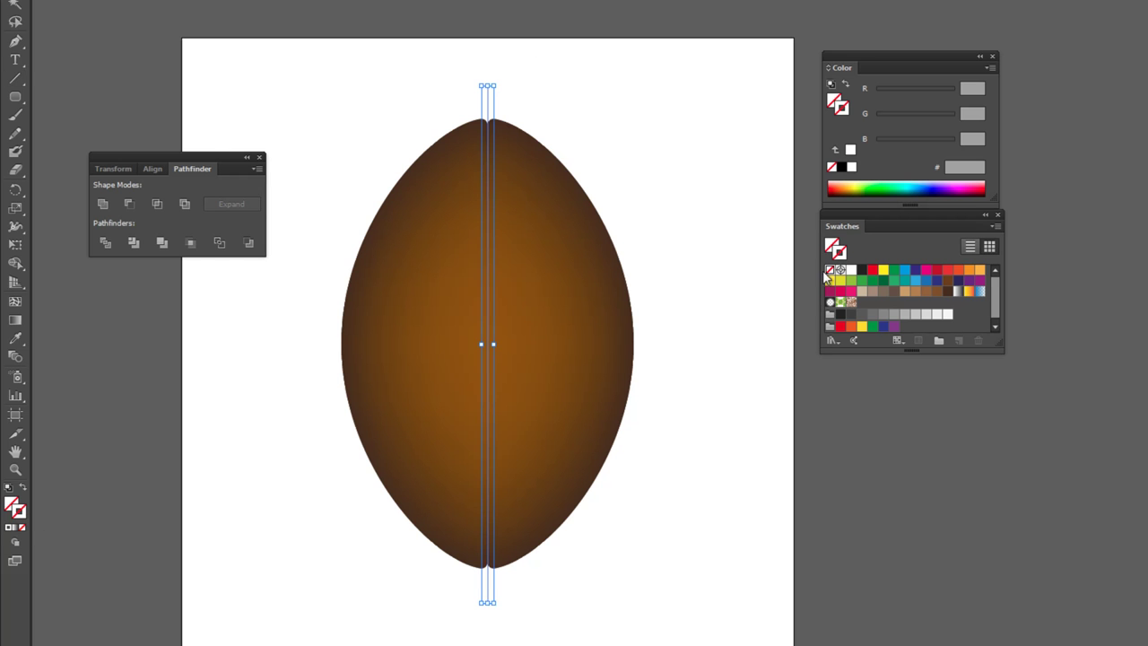
pyautogui.click(842, 169)
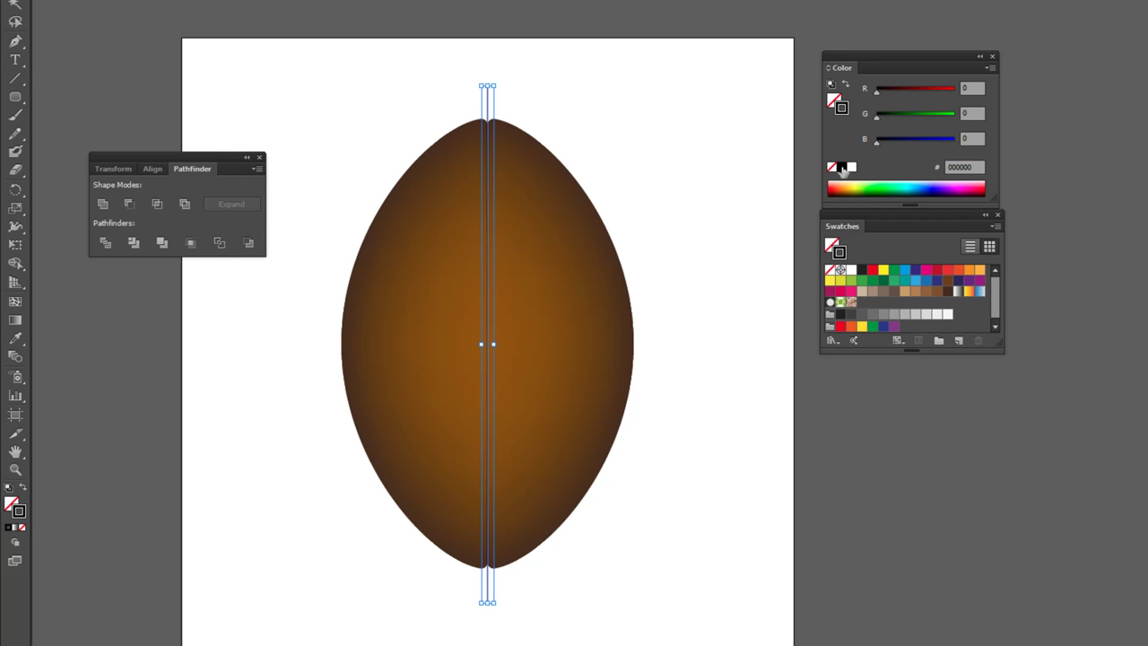
pyautogui.press('f')
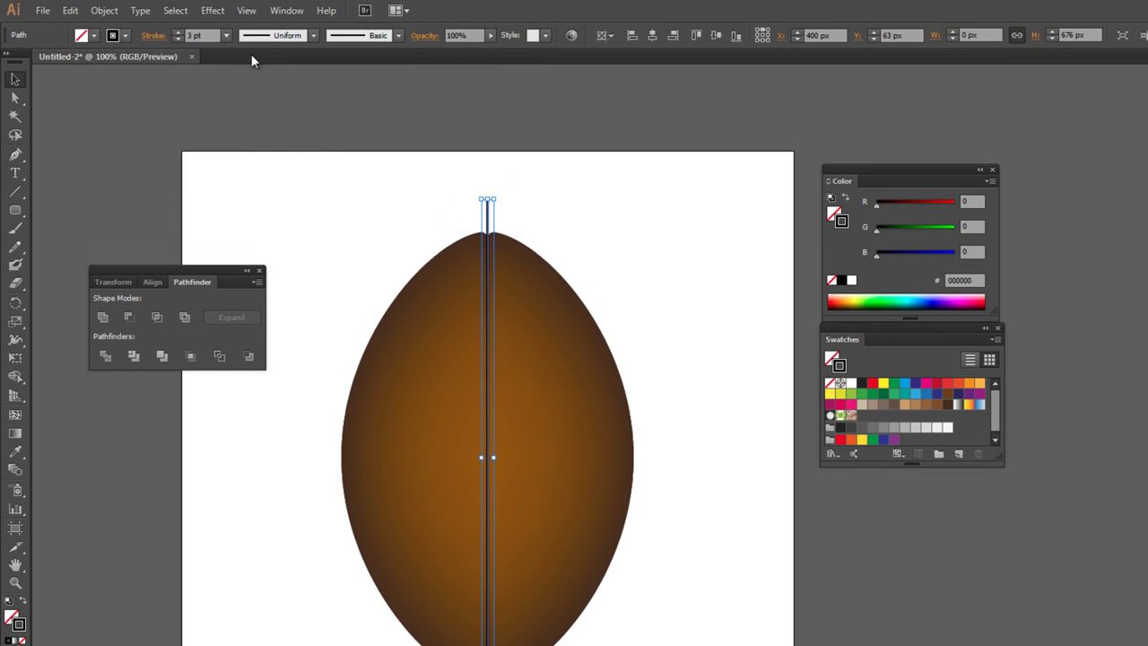
# Apply Width Profile 1 to the seam line so it tapers toward both ends.
pyautogui.click(313, 35)
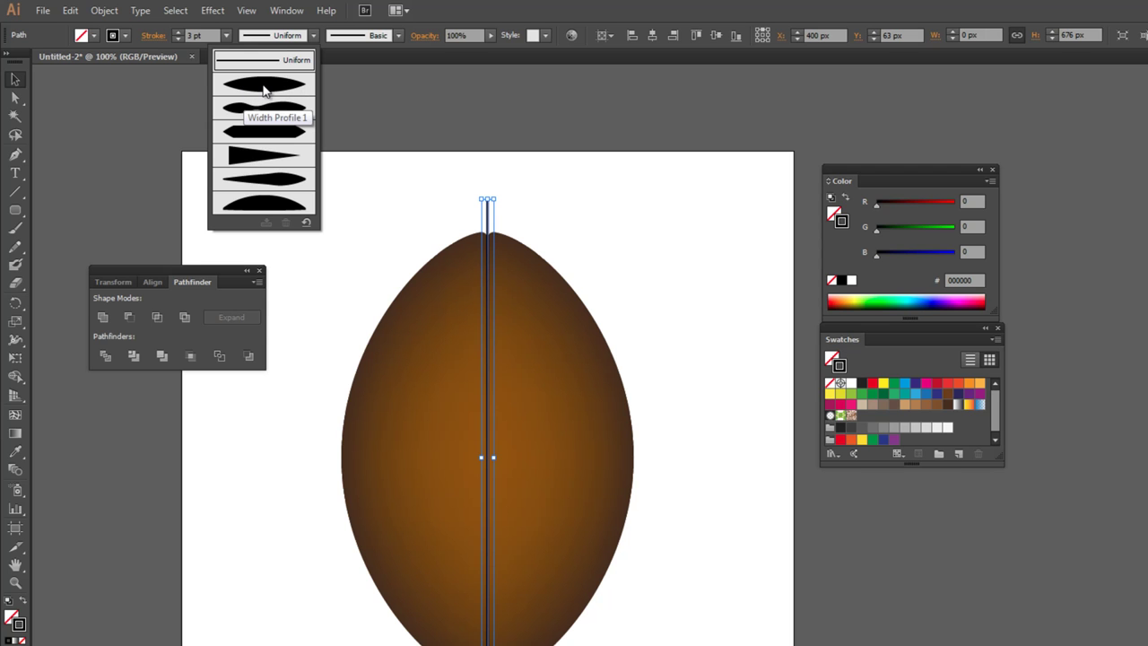
pyautogui.click(269, 90)
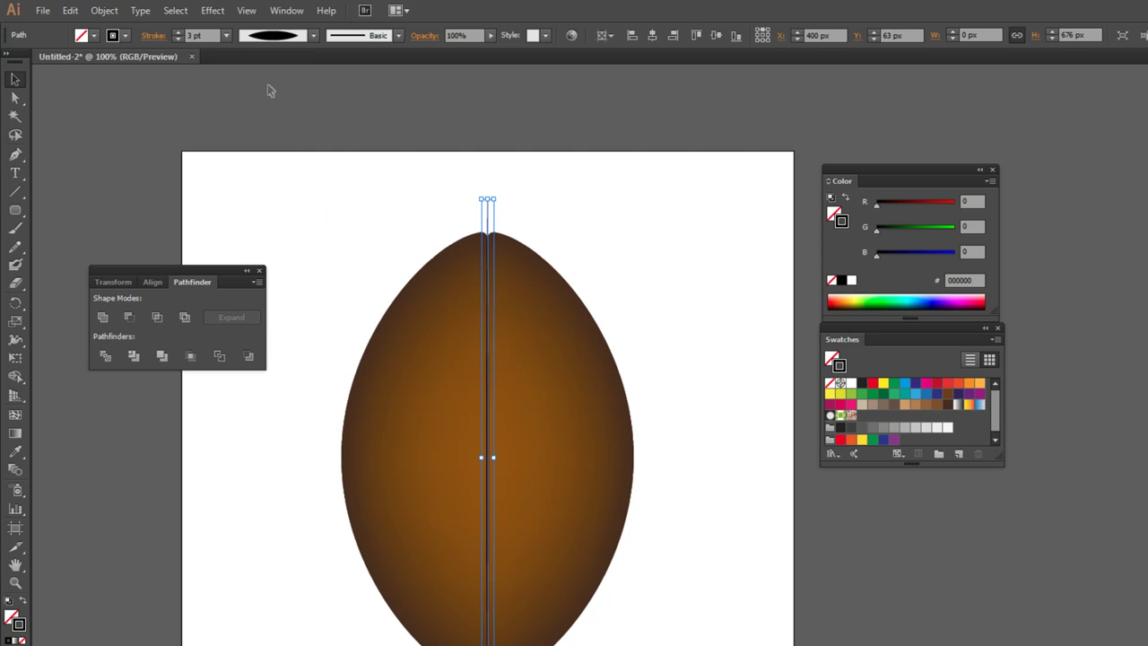
pyautogui.click(329, 174)
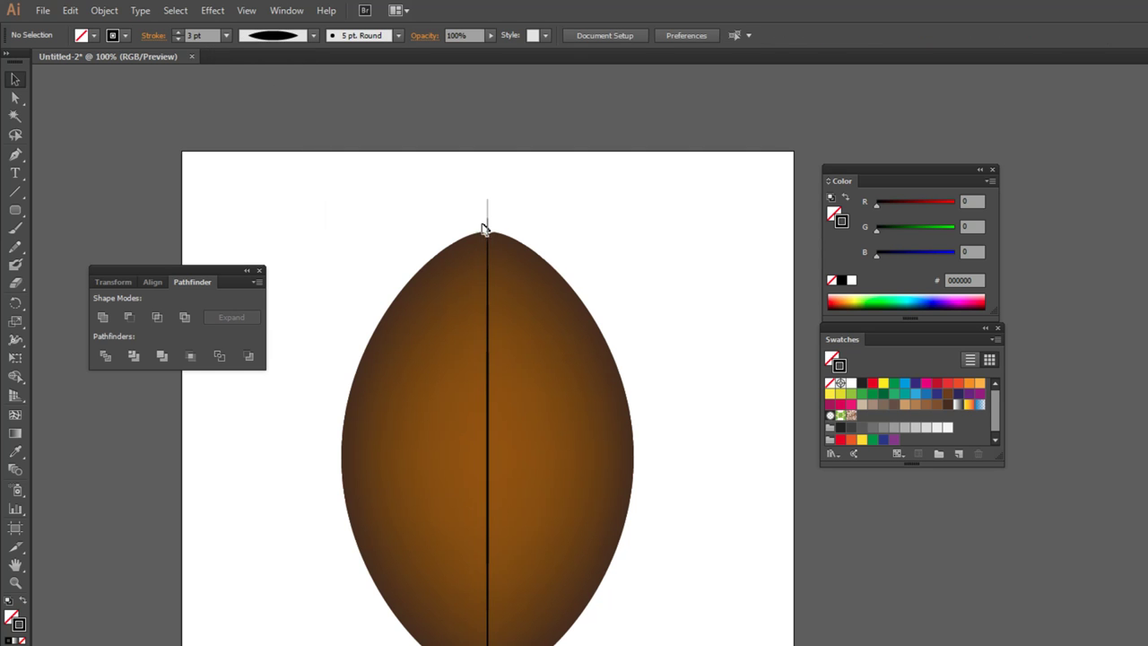
pyautogui.moveTo(506, 188); pyautogui.dragTo(480, 172)
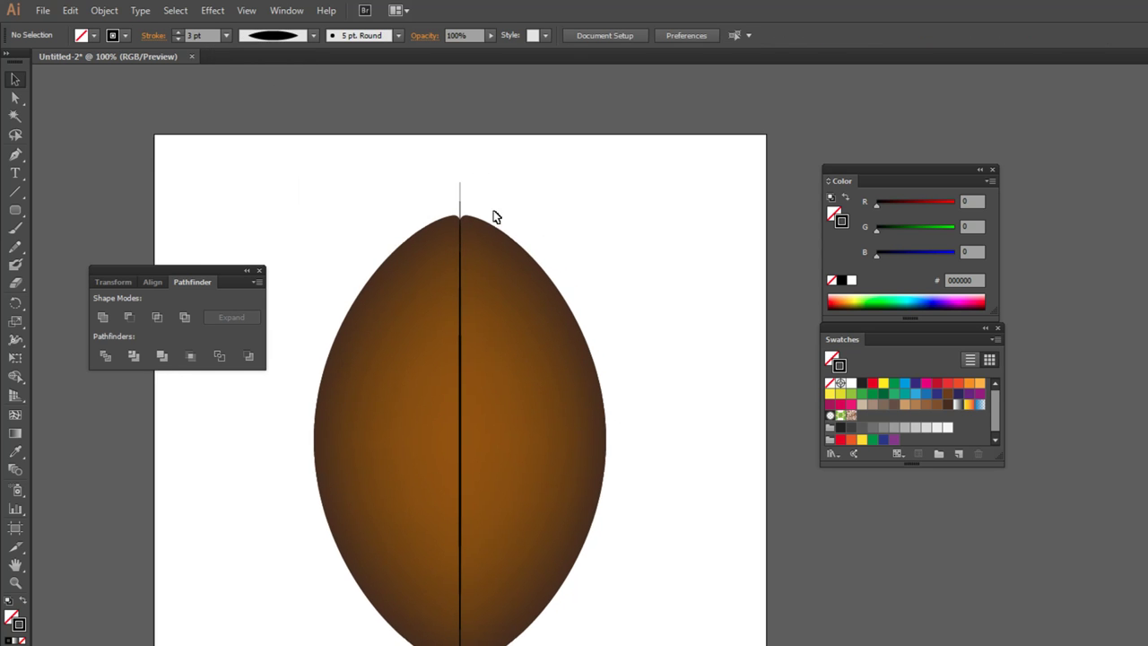
# Convert the seam stroke into a filled shape with Object > Path > Outline Stroke.
pyautogui.click(461, 194)
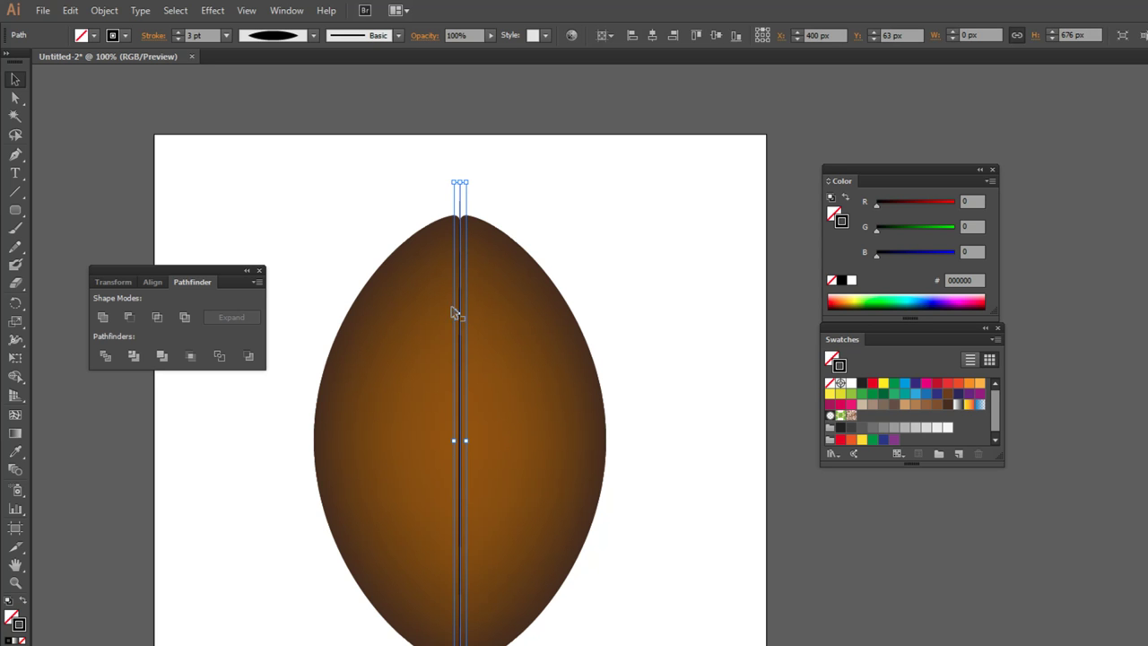
pyautogui.click(104, 11)
pyautogui.moveTo(120, 321)
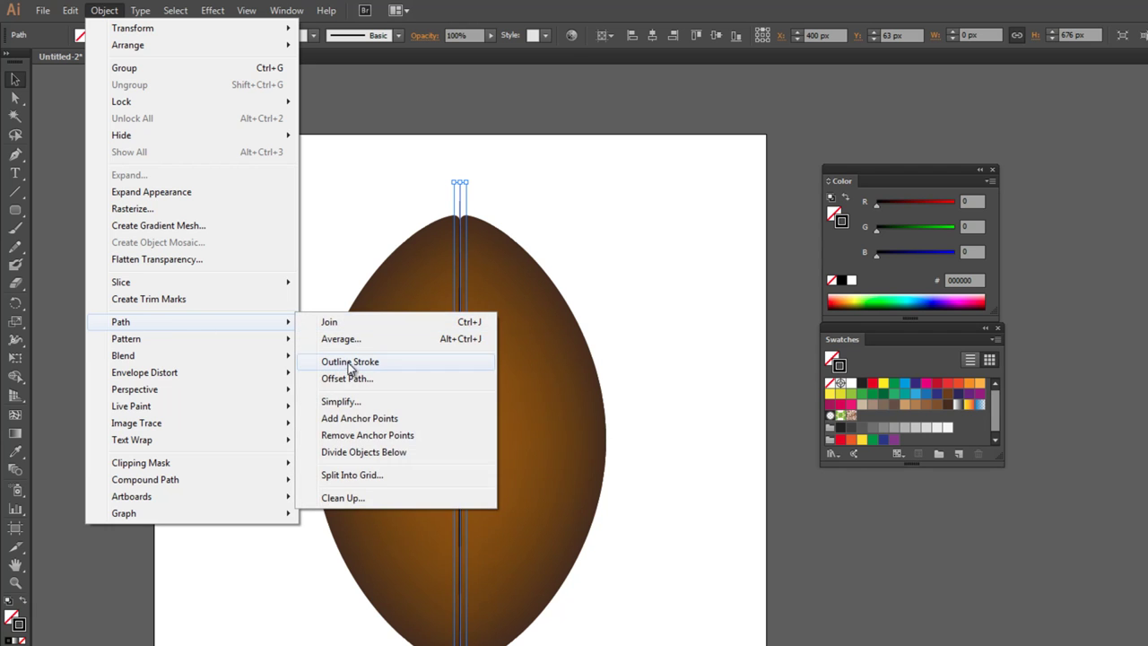
pyautogui.click(348, 364)
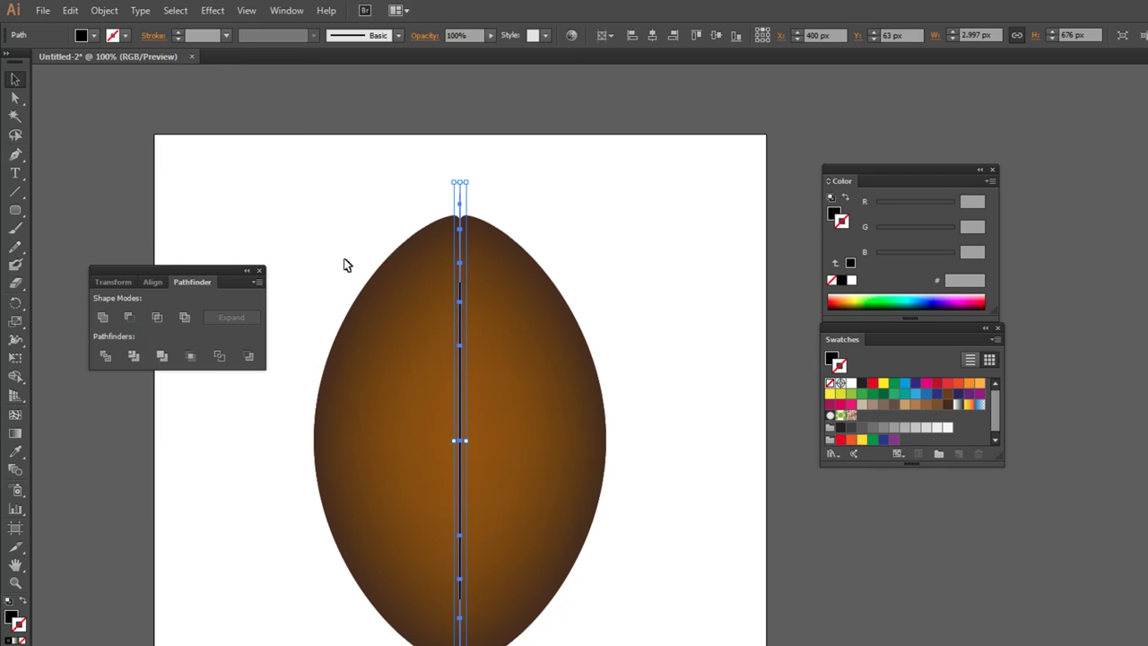
pyautogui.click(577, 207)
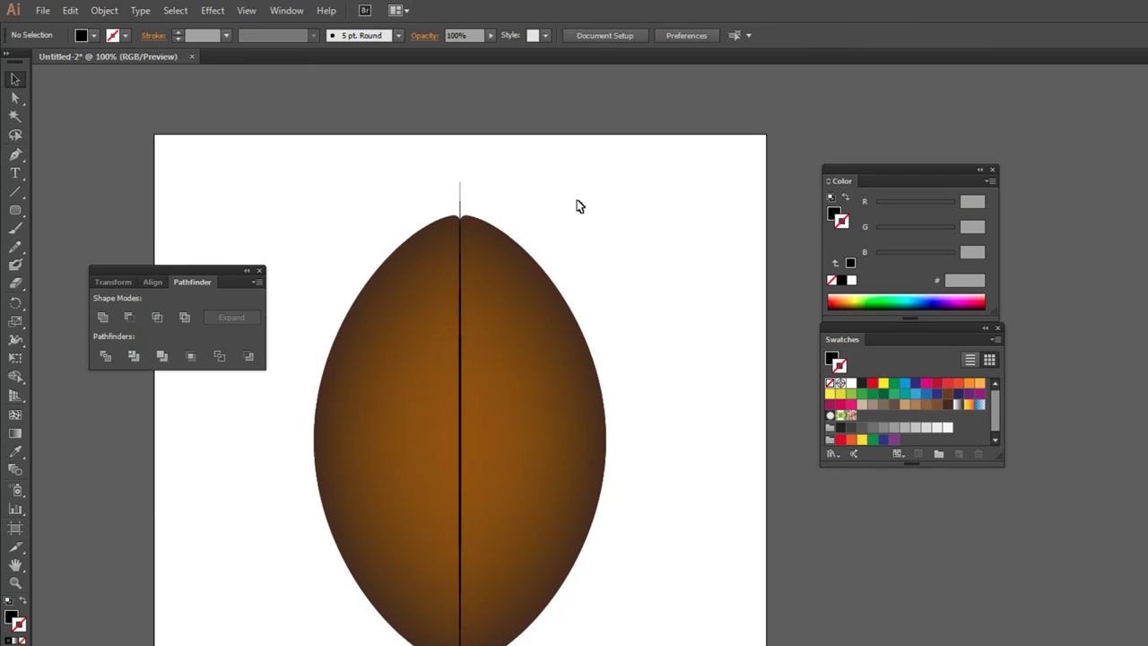
# Deselect the outlined seam and pan left to reveal the dark shape on the pasteboard.
pyautogui.click(460, 209)
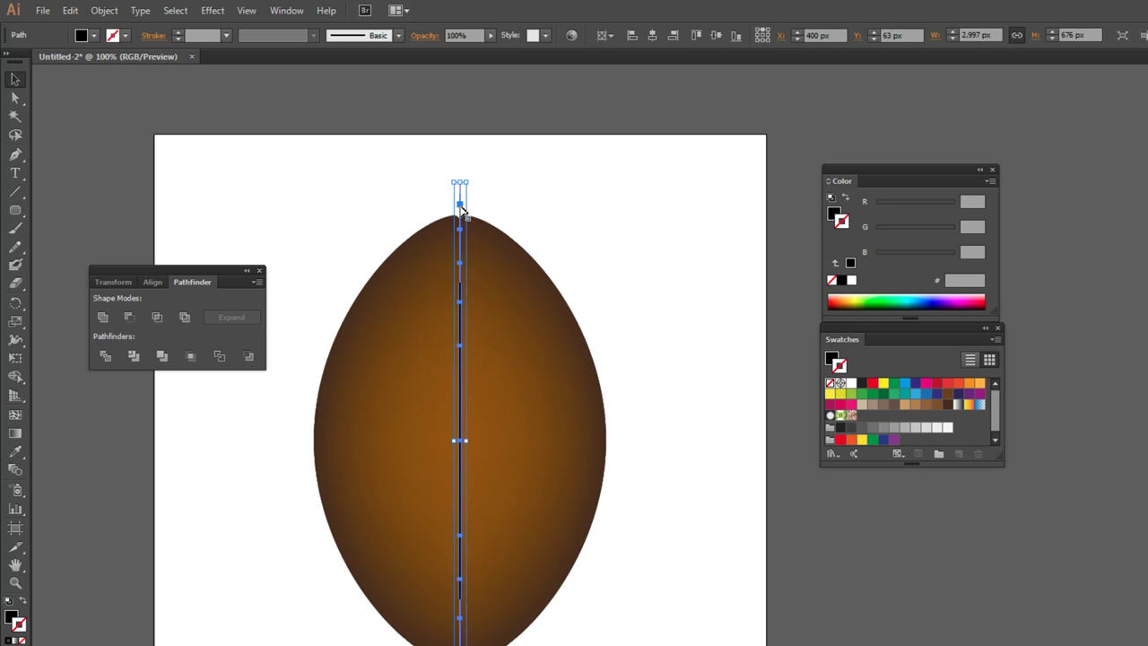
pyautogui.click(355, 212)
pyautogui.moveTo(222, 546); pyautogui.dragTo(253, 529)
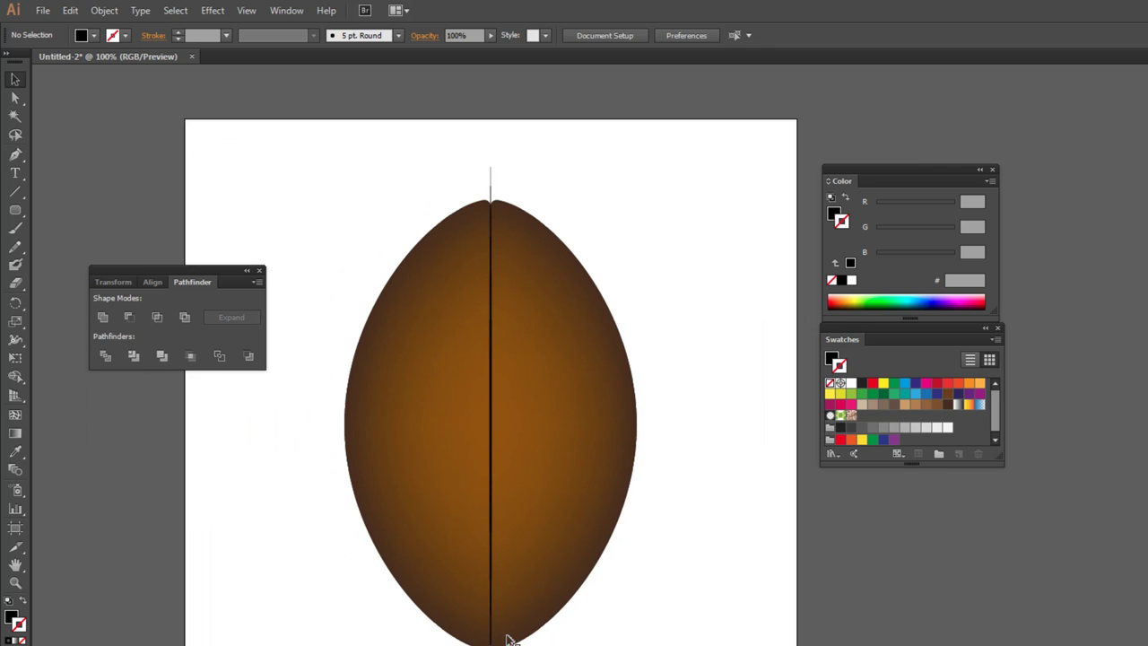
pyautogui.moveTo(167, 492); pyautogui.dragTo(302, 494)
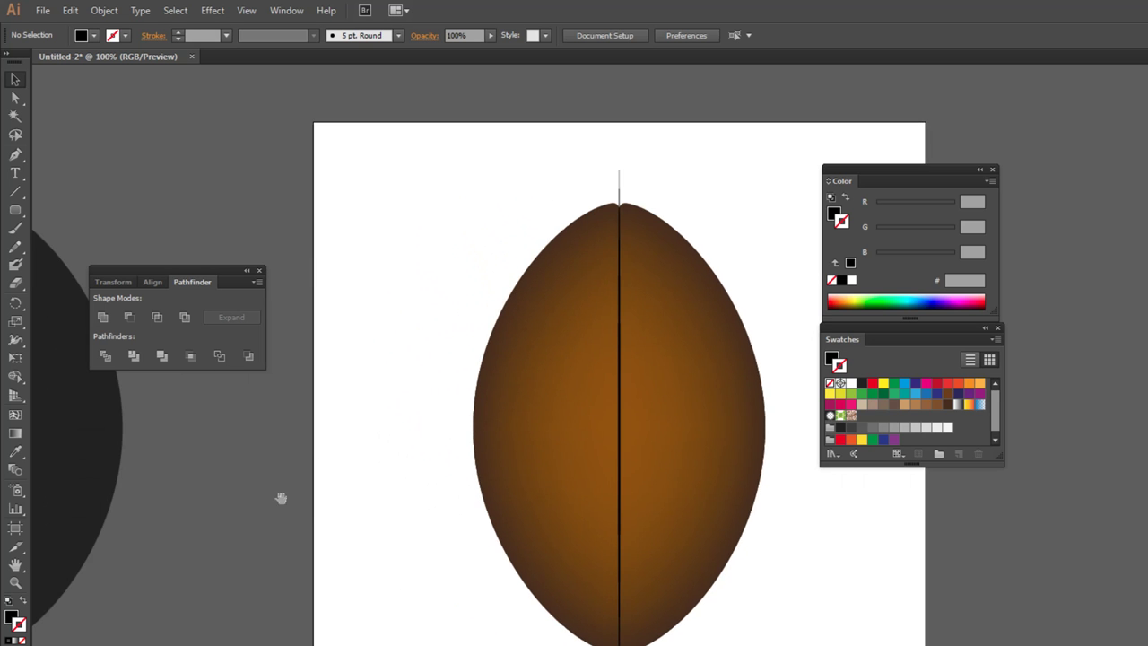
# Place a merged copy of the dark shape over the football at X 400 px.
pyautogui.click(90, 472)
pyautogui.moveTo(203, 503)
pyautogui.mouseDown()
pyautogui.moveTo(346, 546)
pyautogui.moveTo(238, 562)
pyautogui.mouseUp()
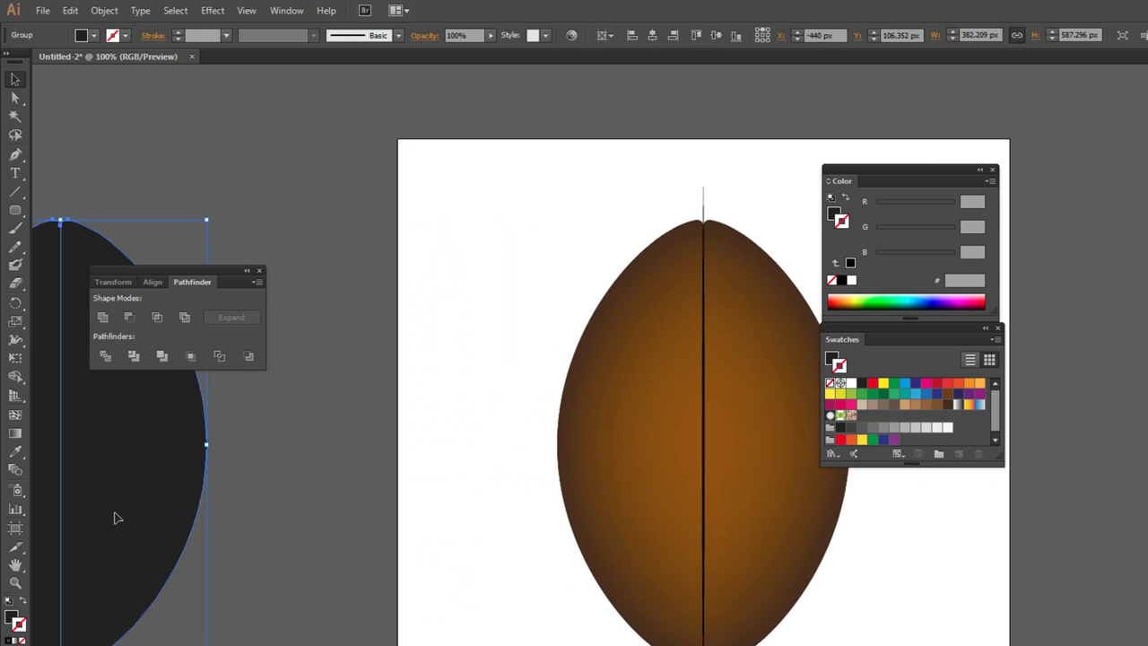
pyautogui.keyDown('alt'); pyautogui.moveTo(114, 521); pyautogui.dragTo(691, 478); pyautogui.keyUp('alt')
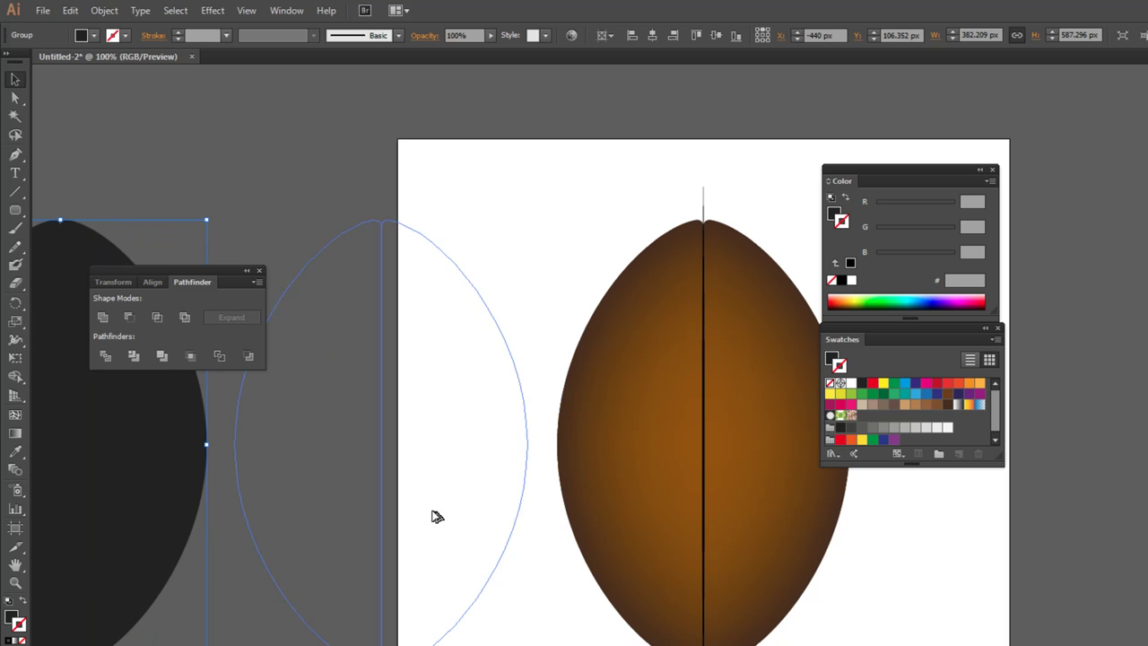
pyautogui.hscroll(5, 618, 451)
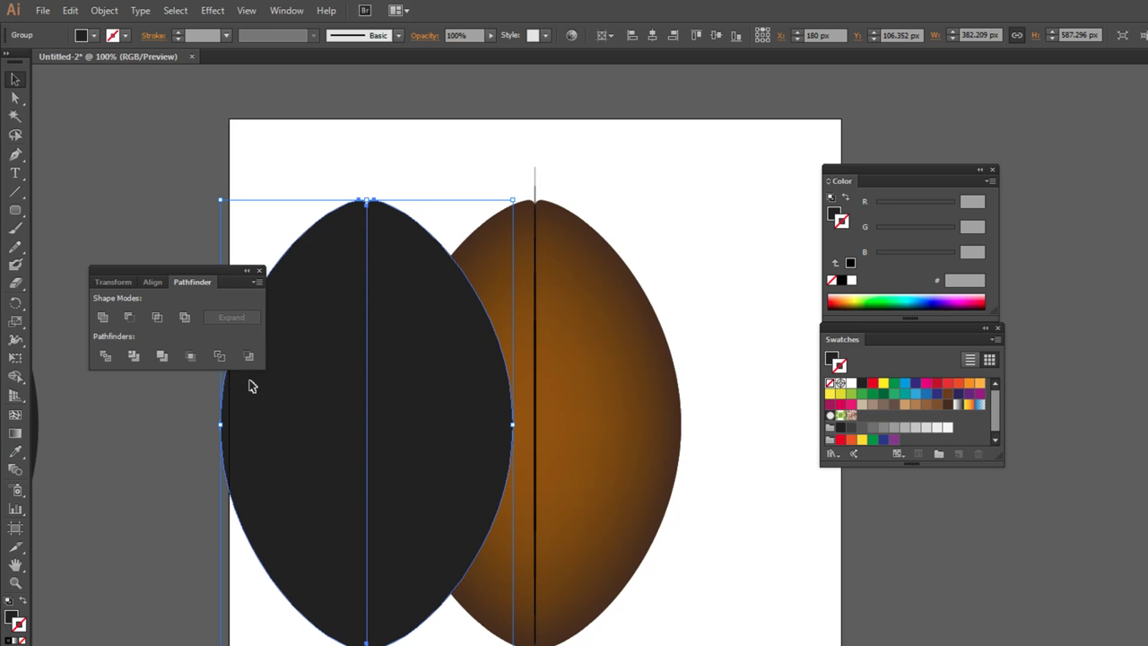
pyautogui.click(101, 316)
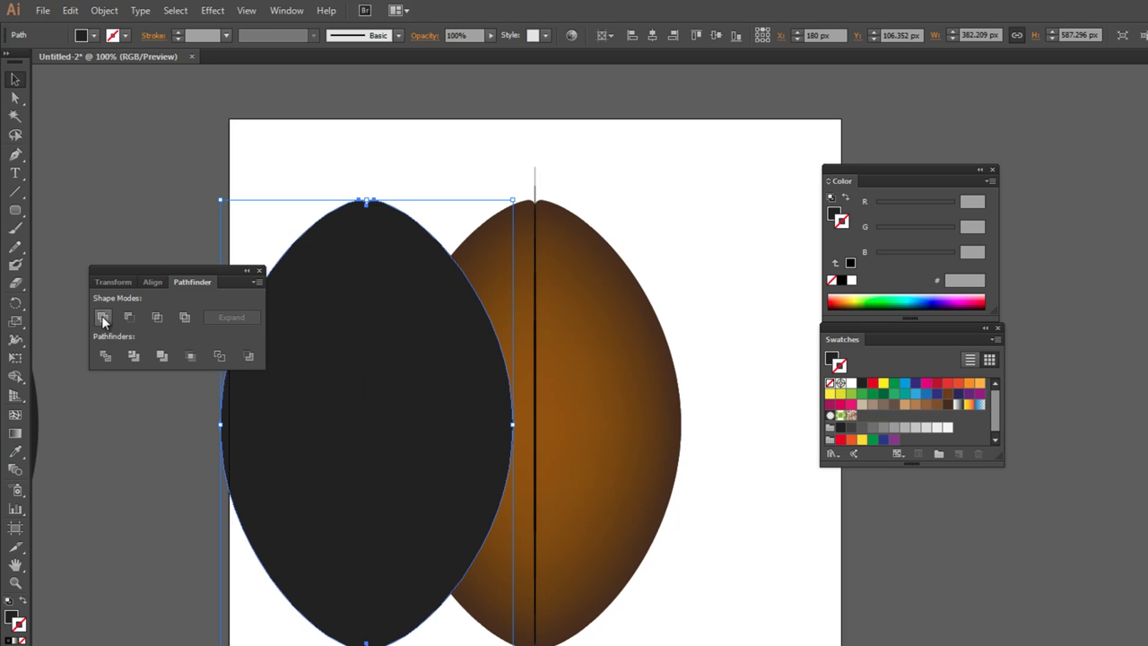
pyautogui.click(650, 36)
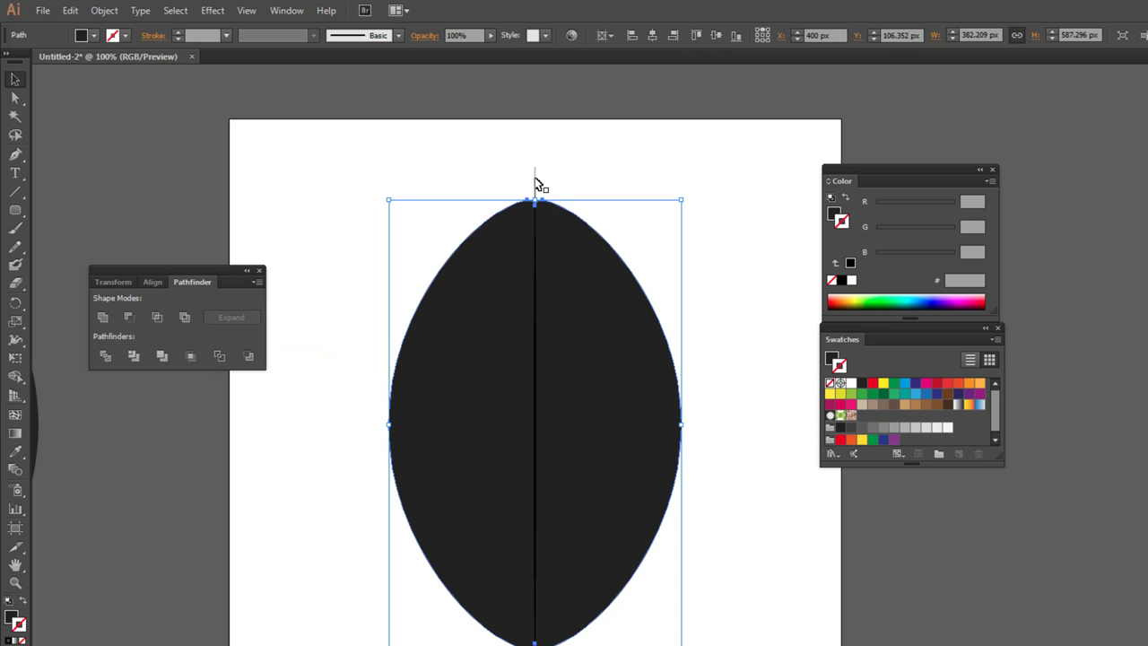
# Intersect the copy with the vertical line to trim it tip to tip, then deselect.
pyautogui.click(588, 181)
pyautogui.click(575, 314)
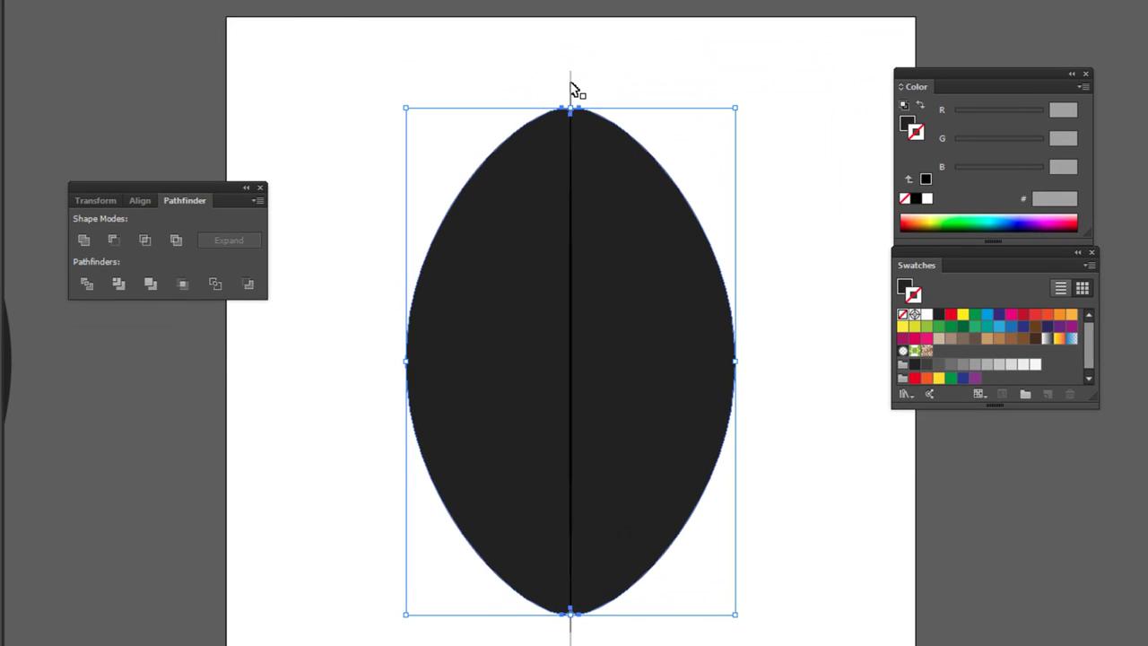
pyautogui.keyDown('shift'); pyautogui.click(572, 84); pyautogui.keyUp('shift')
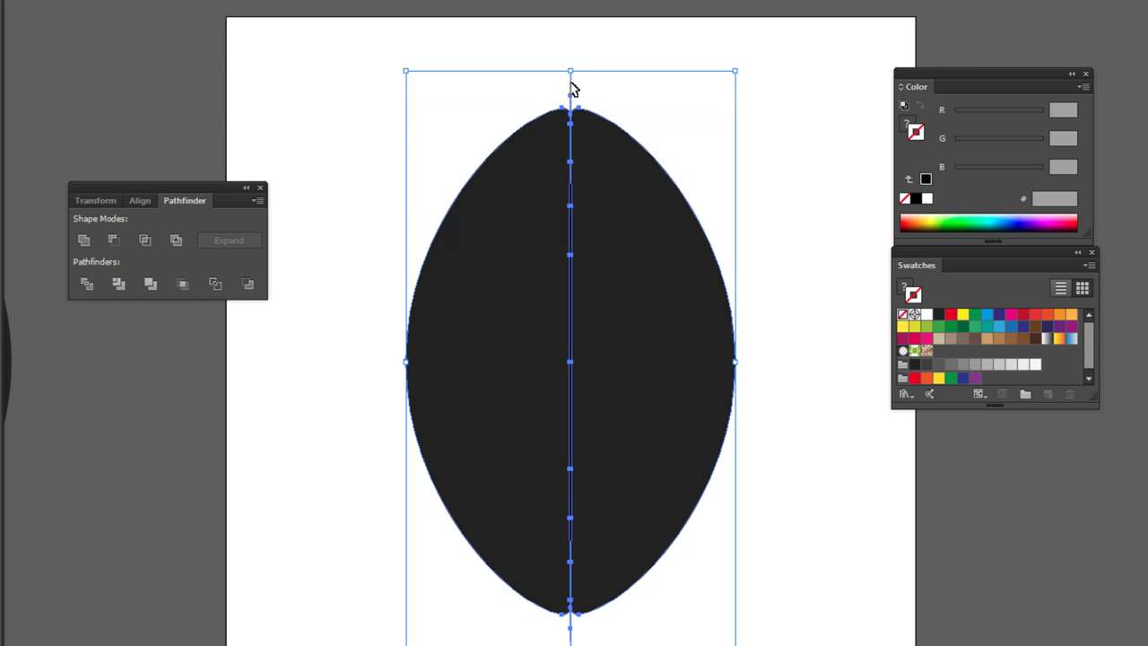
pyautogui.click(146, 243)
pyautogui.click(396, 112)
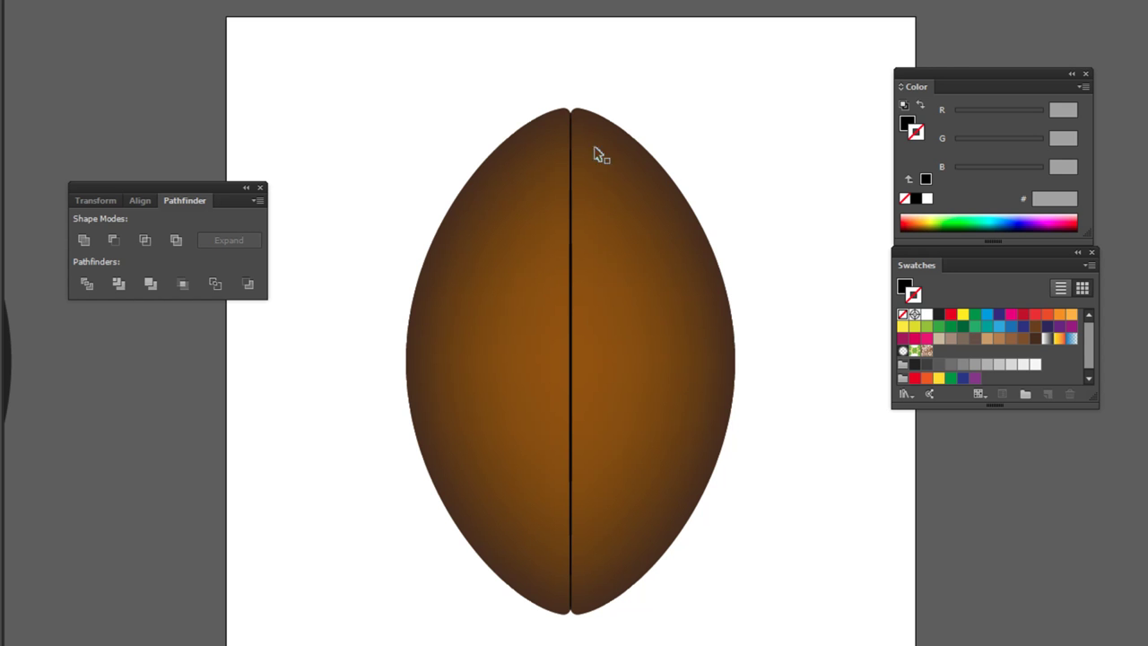
pyautogui.scroll(2, 677, 225)
pyautogui.scroll(3, 679, 233)
pyautogui.scroll(2, 507, 215)
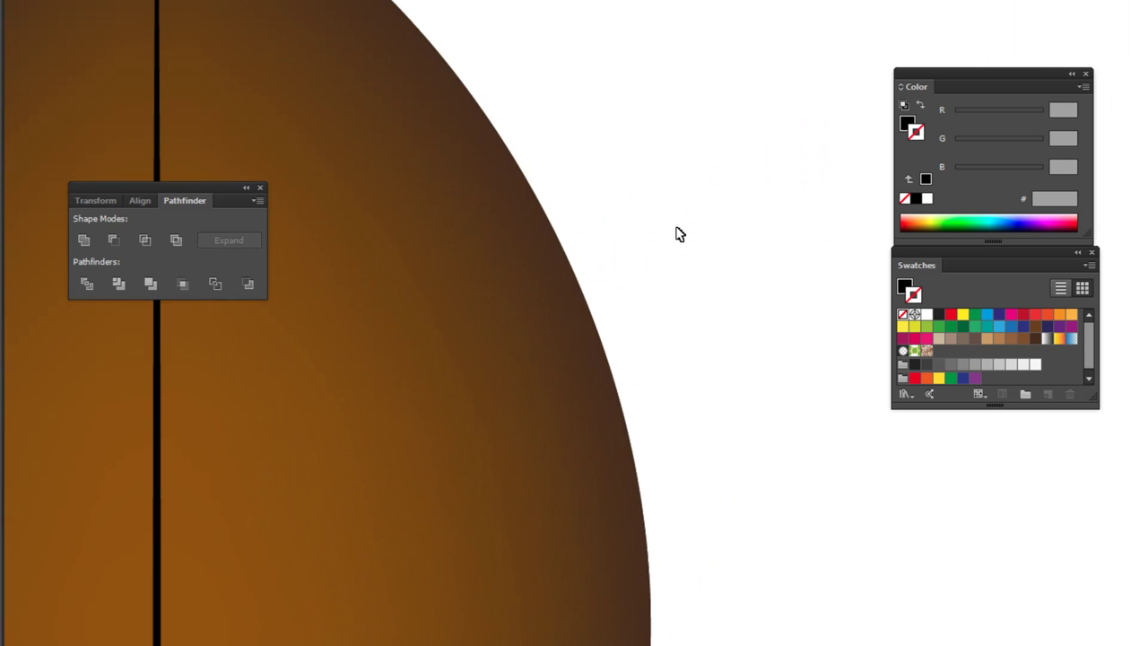
pyautogui.scroll(-2, 600, 359)
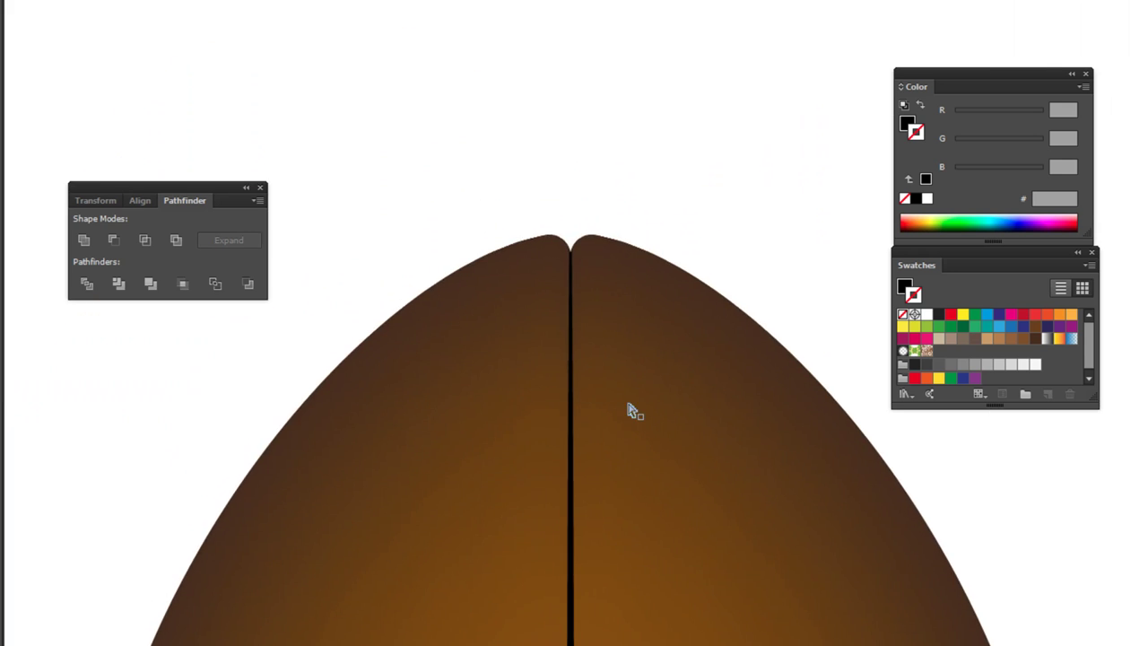
pyautogui.scroll(2, 628, 404)
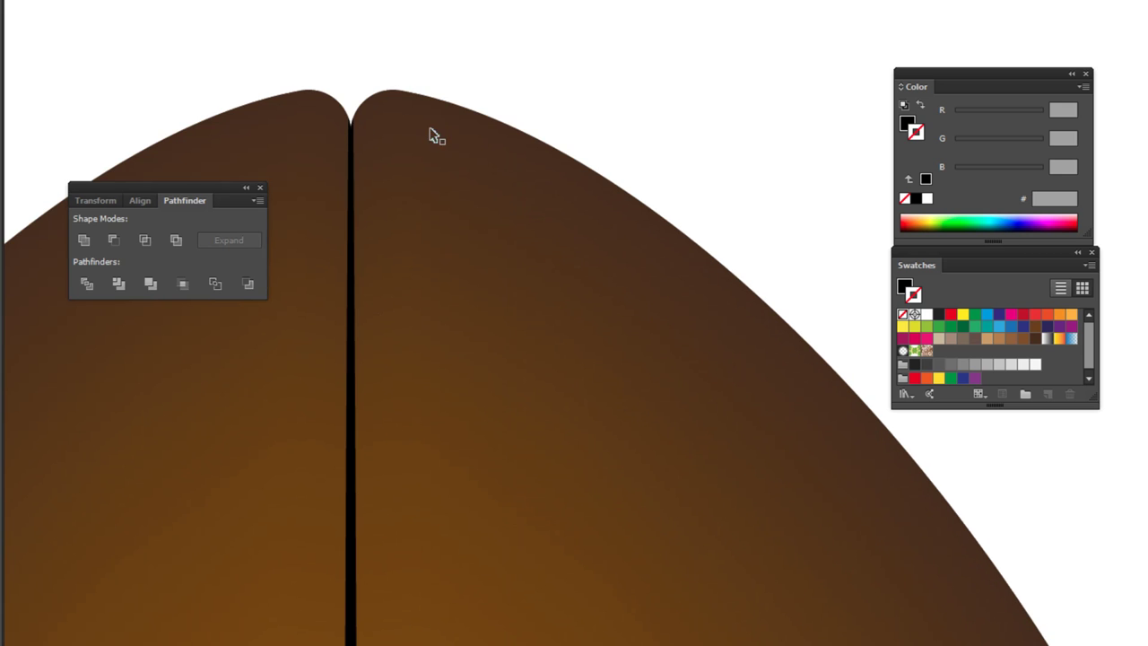
pyautogui.hotkey('ctrl', '0')
pyautogui.scroll(-5, 669, 431)
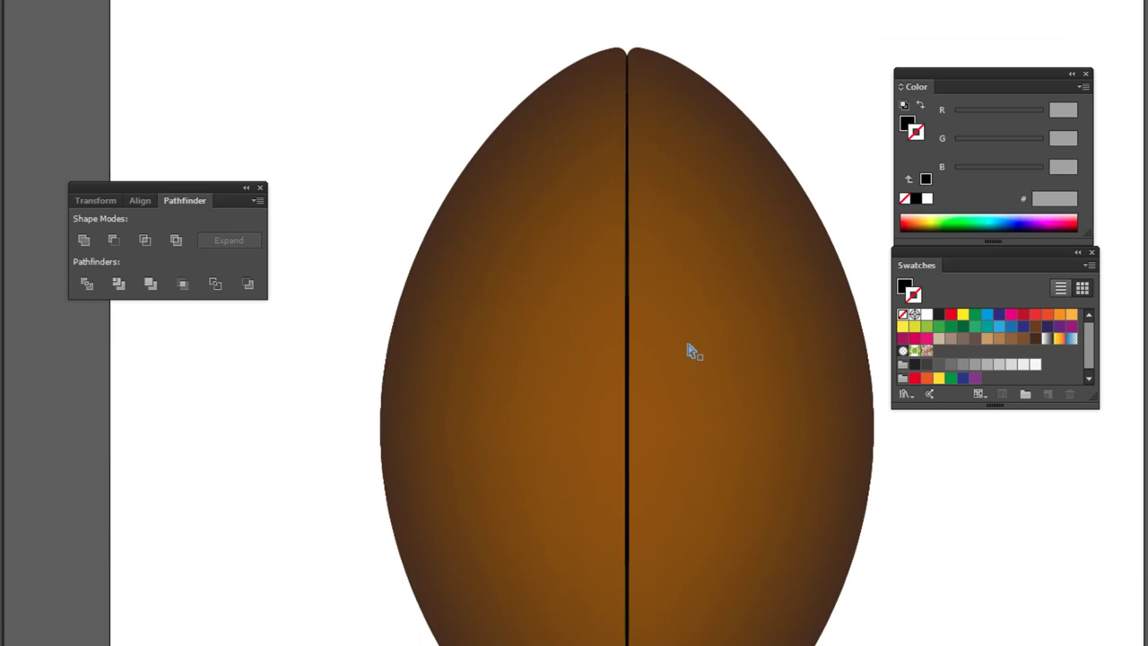
pyautogui.hotkey('ctrl', '-')
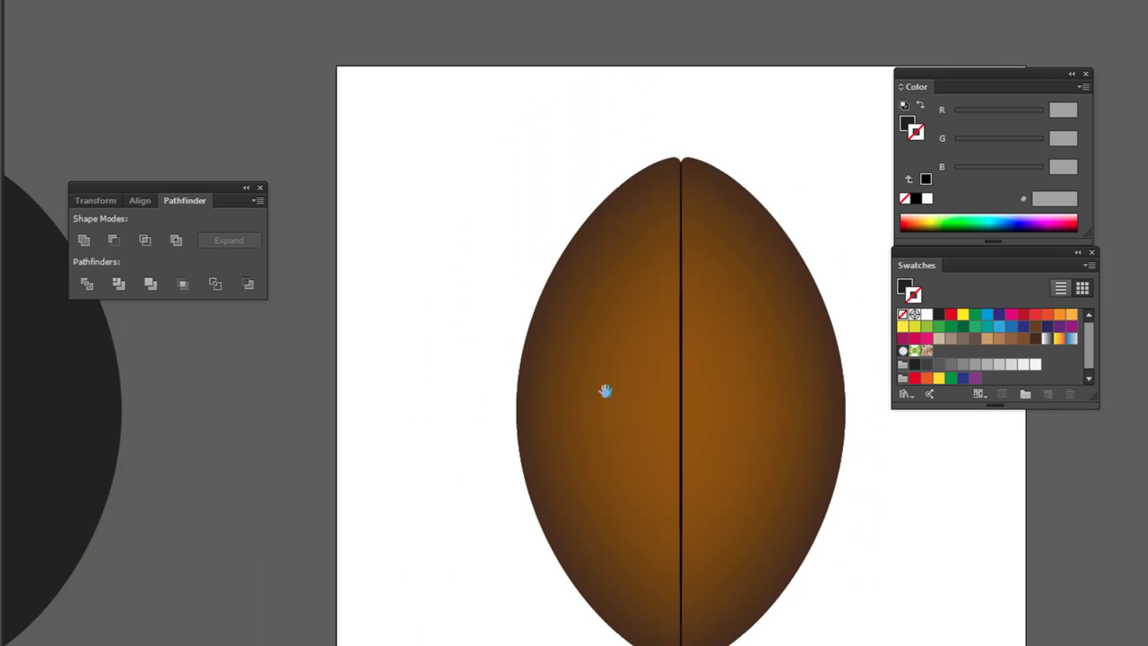
pyautogui.scroll(-2, 417, 409)
pyautogui.hscroll(5, 448, 359)
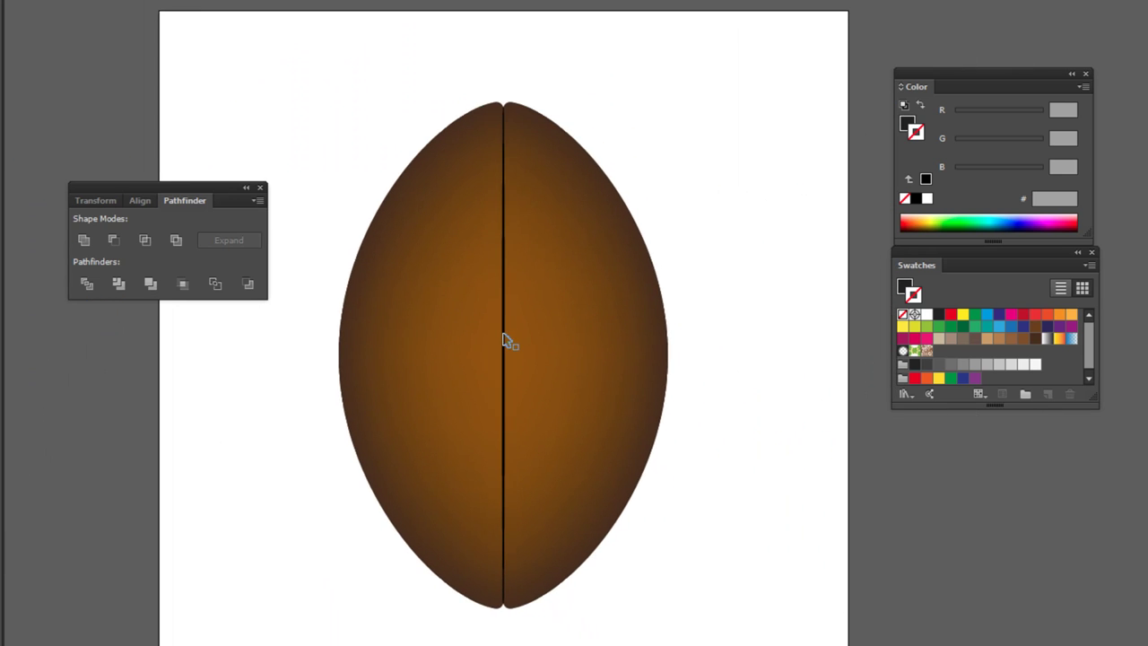
# Recolour the centre seam dark brown #3f2d1f, deselect it, and show rulers.
pyautogui.click(503, 340)
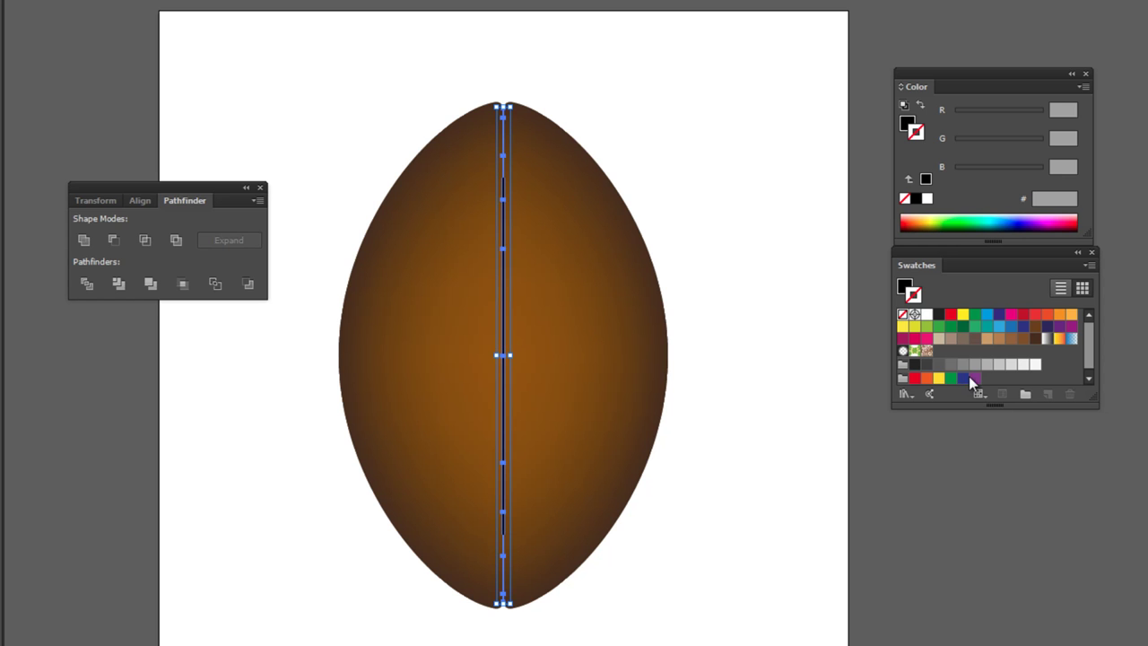
pyautogui.click(1035, 340)
pyautogui.click(718, 129)
pyautogui.click(504, 339)
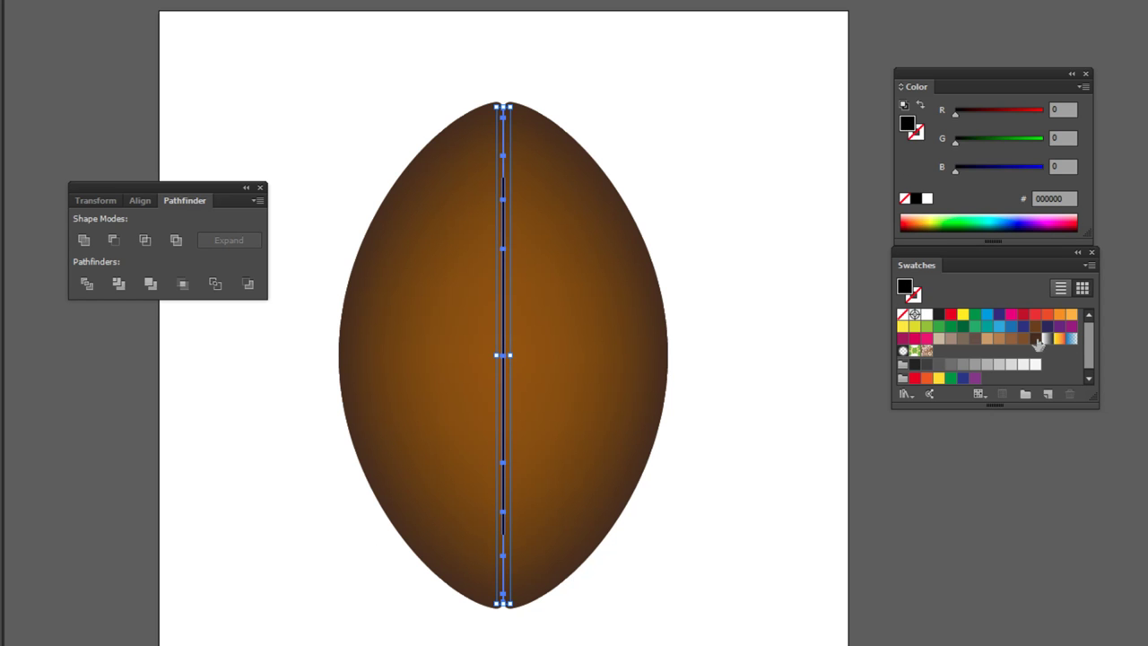
pyautogui.click(1036, 340)
pyautogui.click(737, 178)
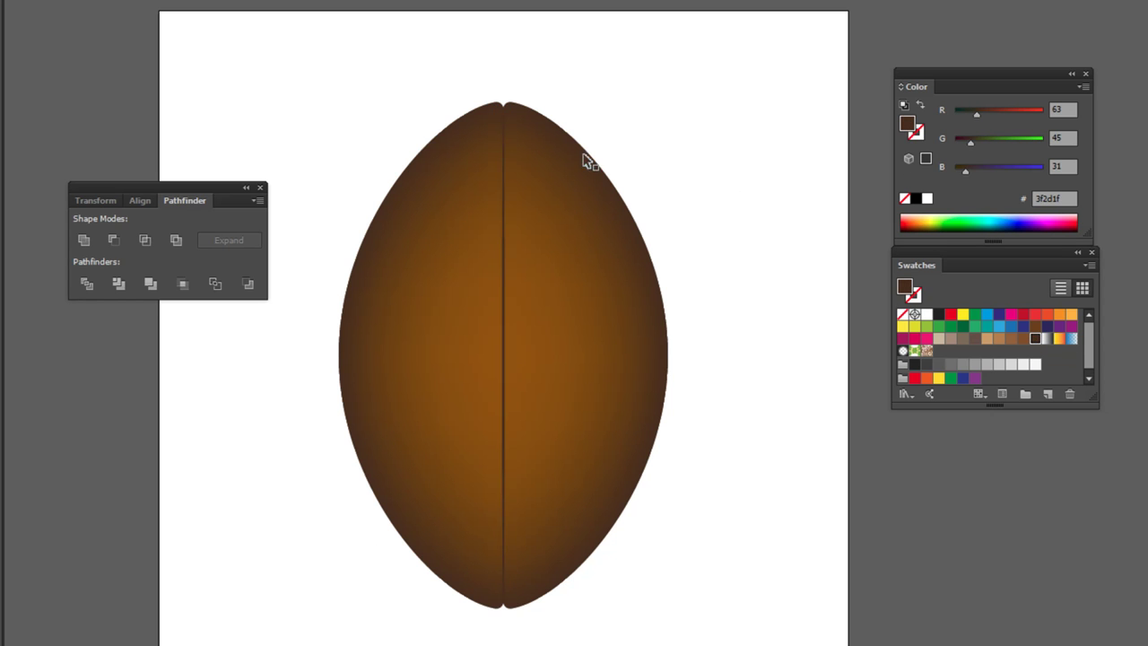
pyautogui.moveTo(569, 346); pyautogui.dragTo(570, 332)
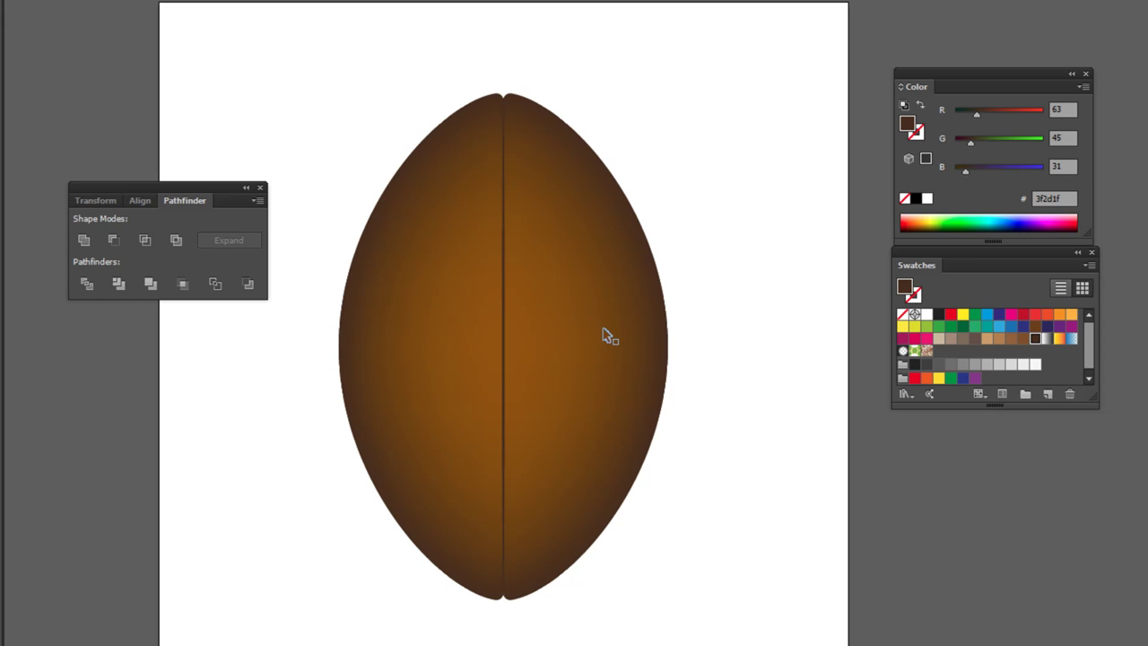
pyautogui.hotkey('ctrl', 'r')
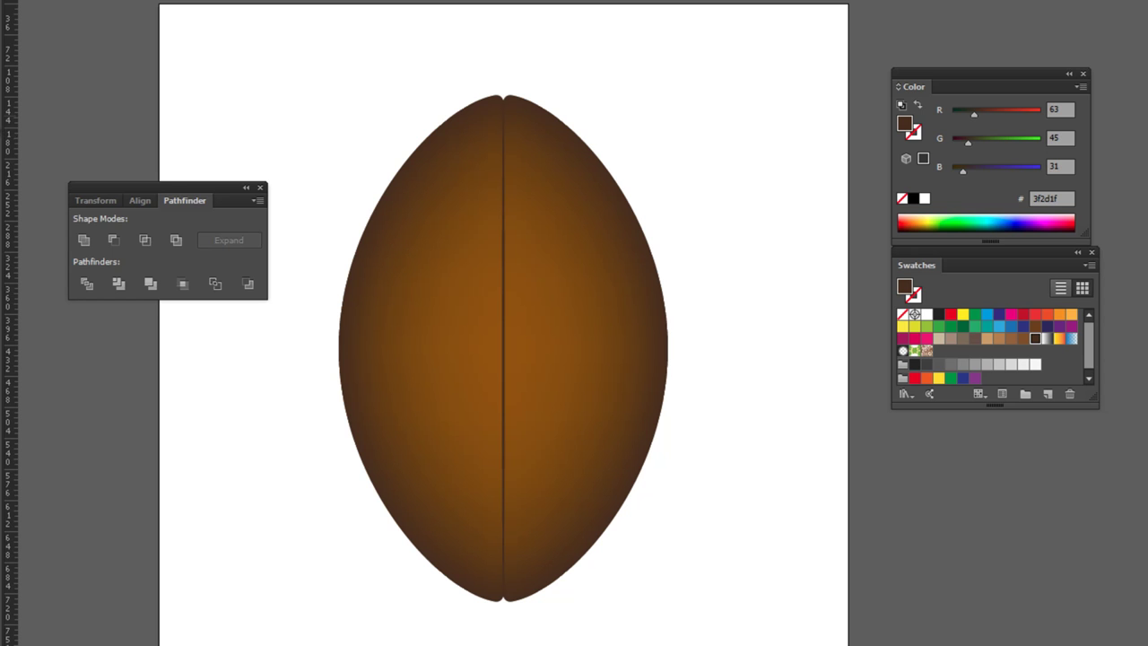
# Choose the Ellipse tool, open the Layers panel and expand Layer 1.
pyautogui.click(9, 118)
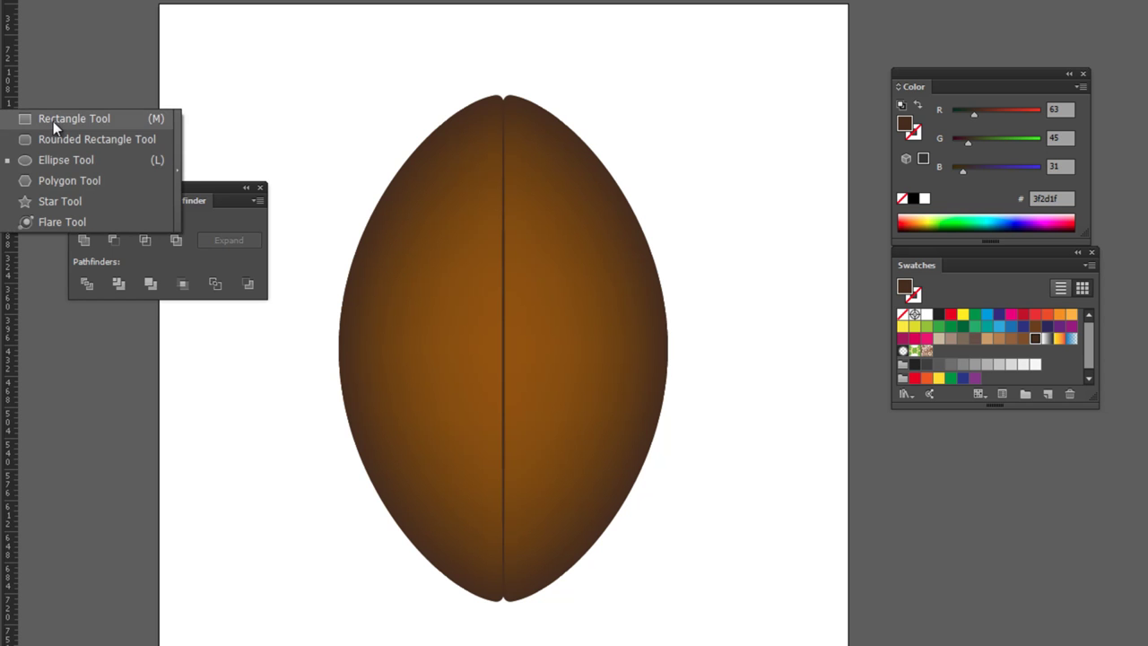
pyautogui.click(42, 164)
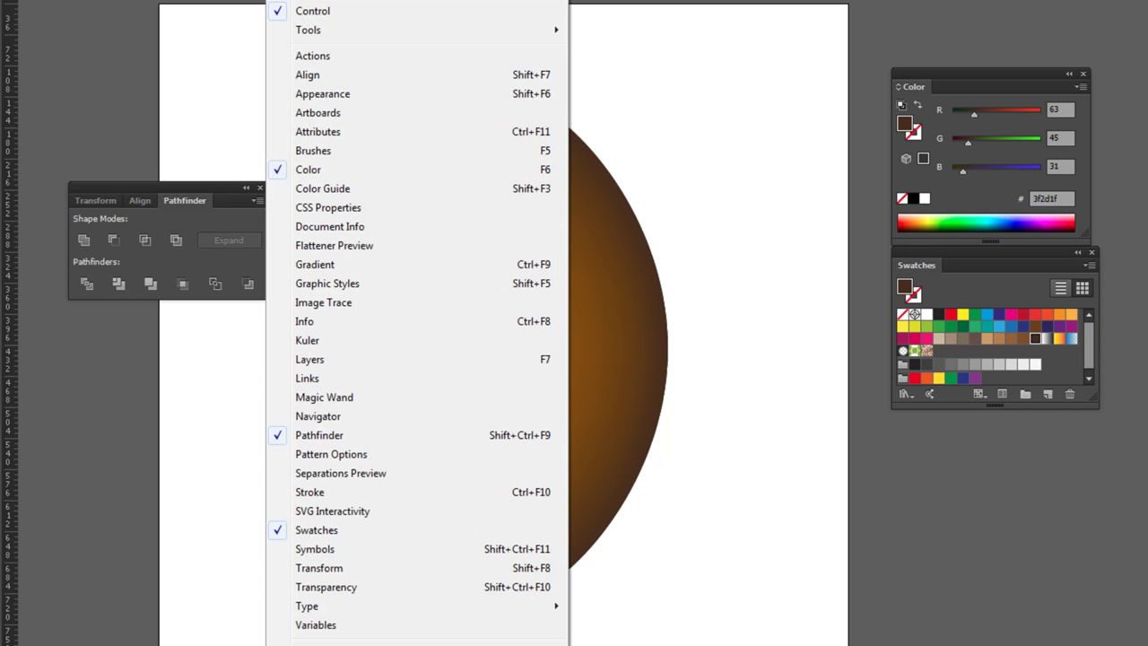
pyautogui.click(320, 361)
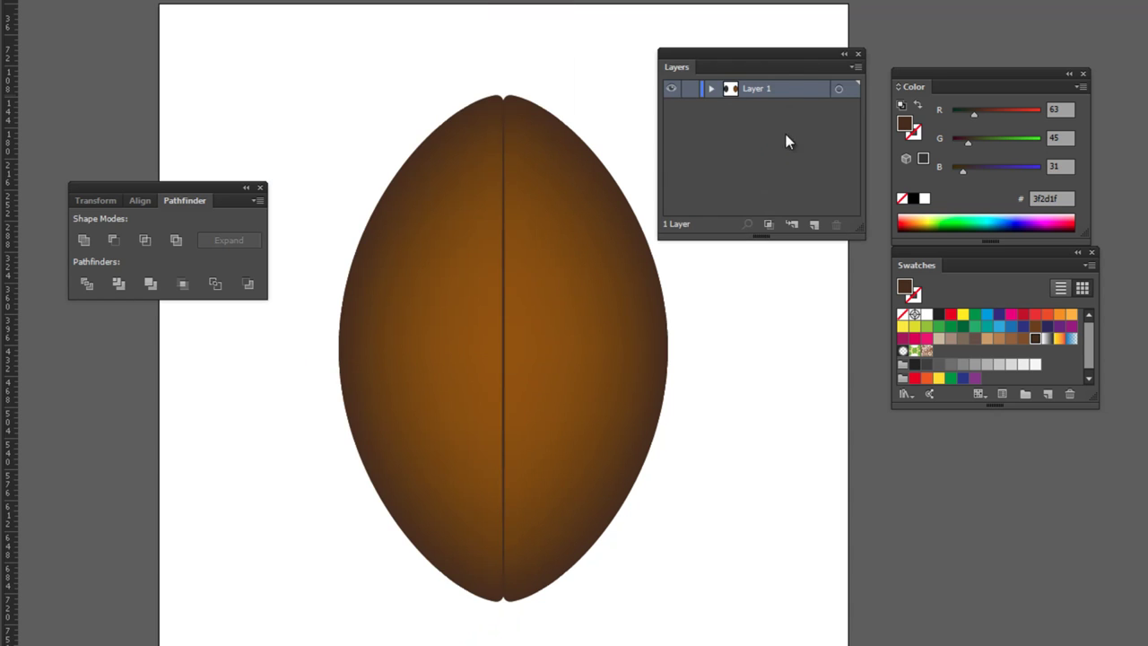
pyautogui.moveTo(777, 61); pyautogui.dragTo(778, 13)
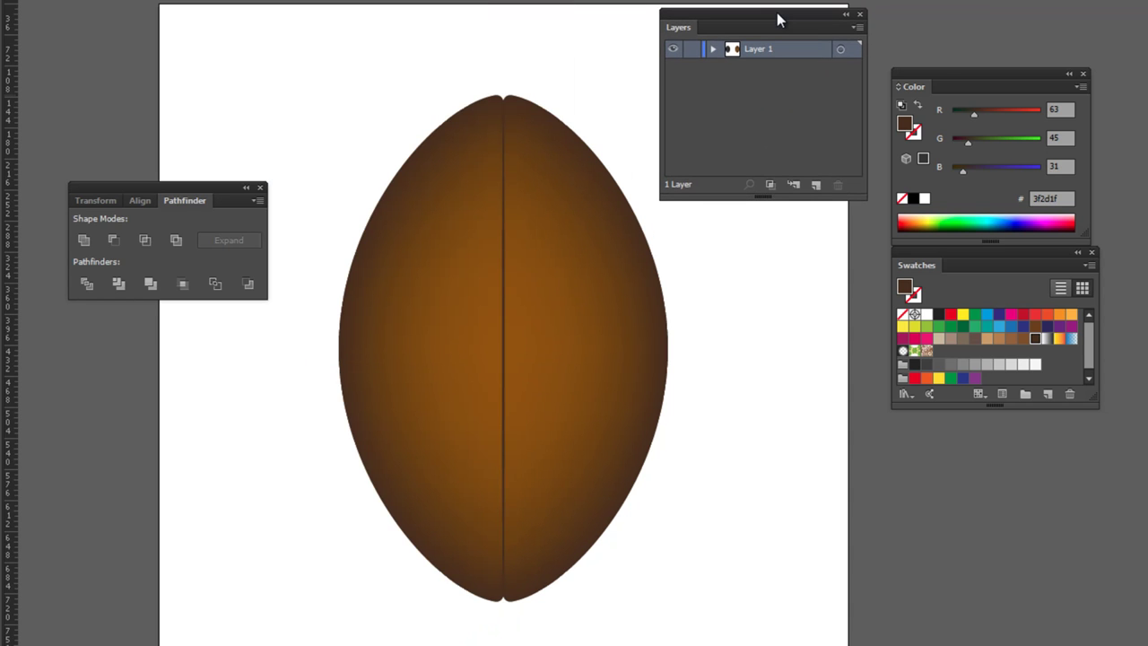
pyautogui.click(713, 49)
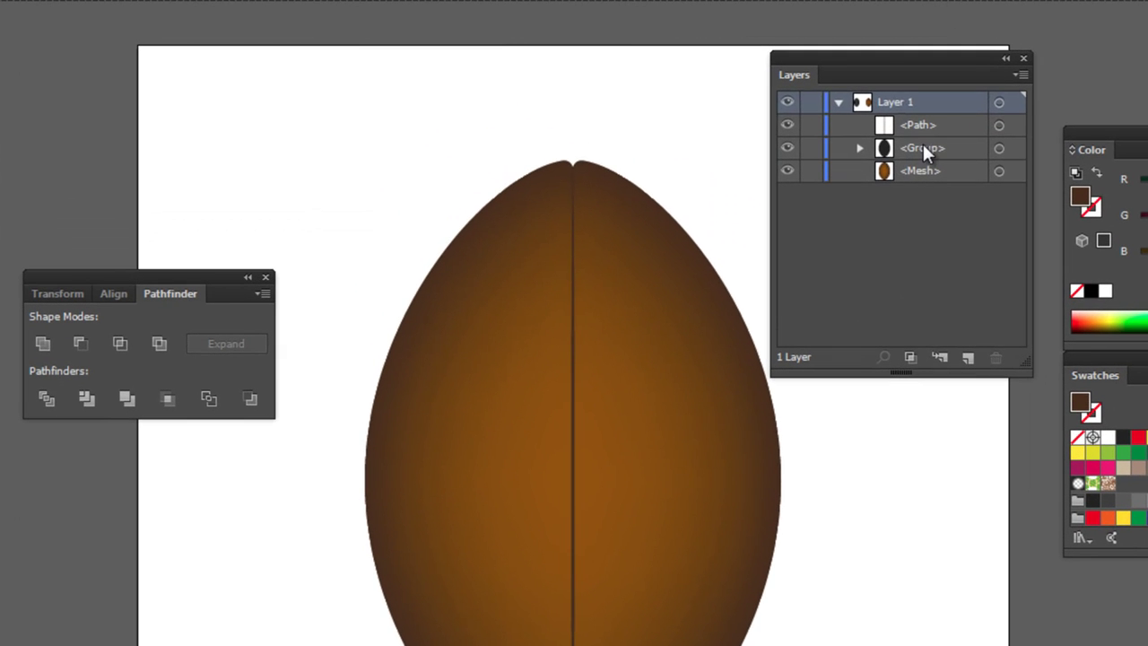
# Select the Path, Group and Mesh items in turn via their target circles, then clear the selection.
pyautogui.click(923, 146)
pyautogui.click(926, 125)
pyautogui.click(927, 170)
pyautogui.click(928, 124)
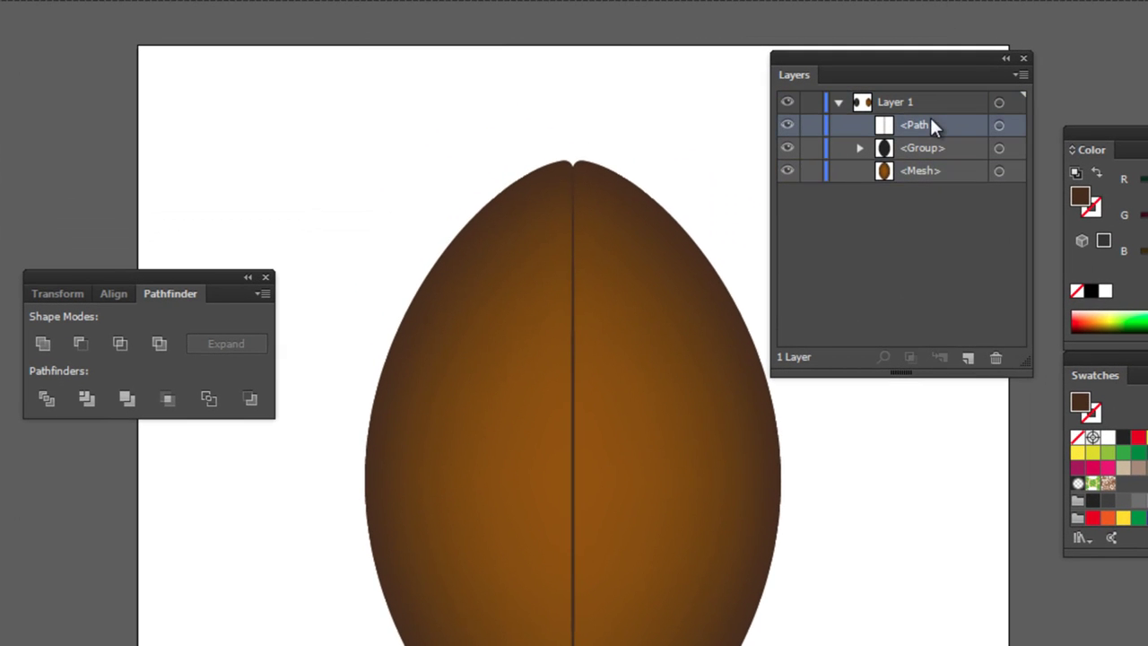
pyautogui.click(999, 125)
pyautogui.click(999, 149)
pyautogui.click(999, 171)
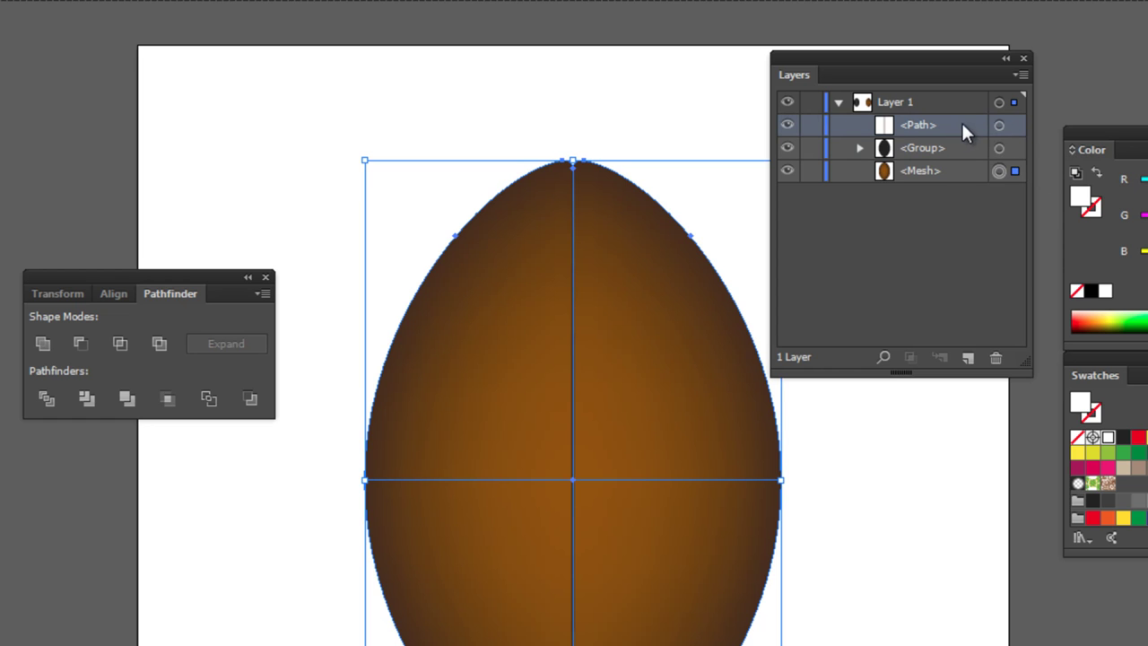
pyautogui.click(999, 126)
pyautogui.click(692, 97)
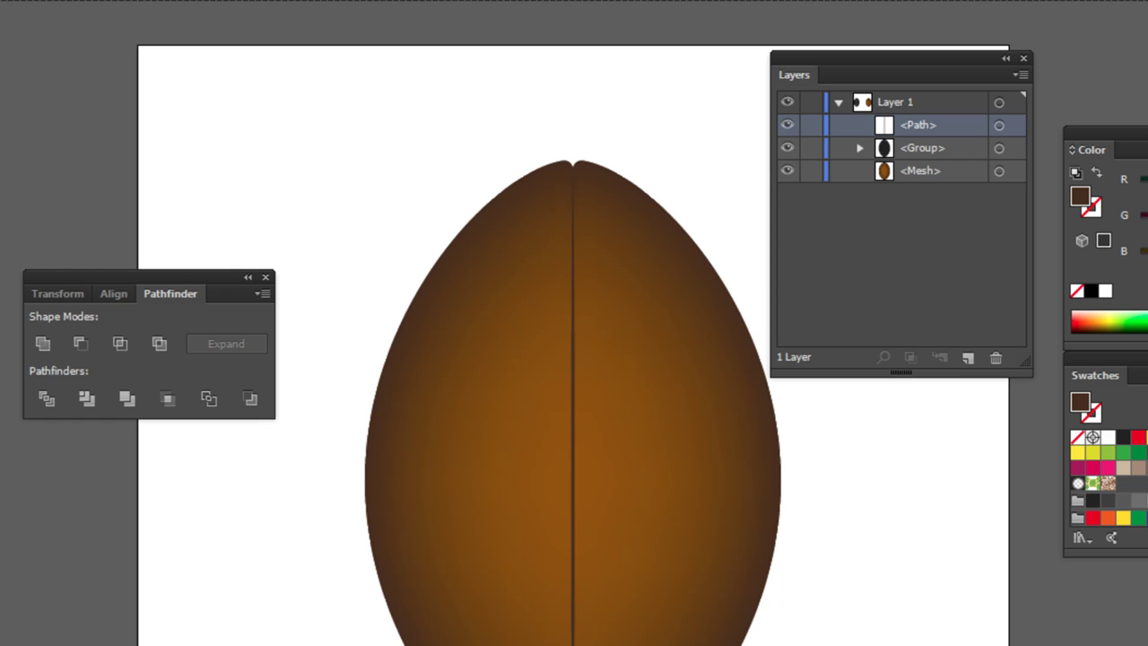
# Draw a wide ellipse across the football's upper half and nudge it slightly left.
pyautogui.moveTo(922, 71); pyautogui.dragTo(1096, 628)
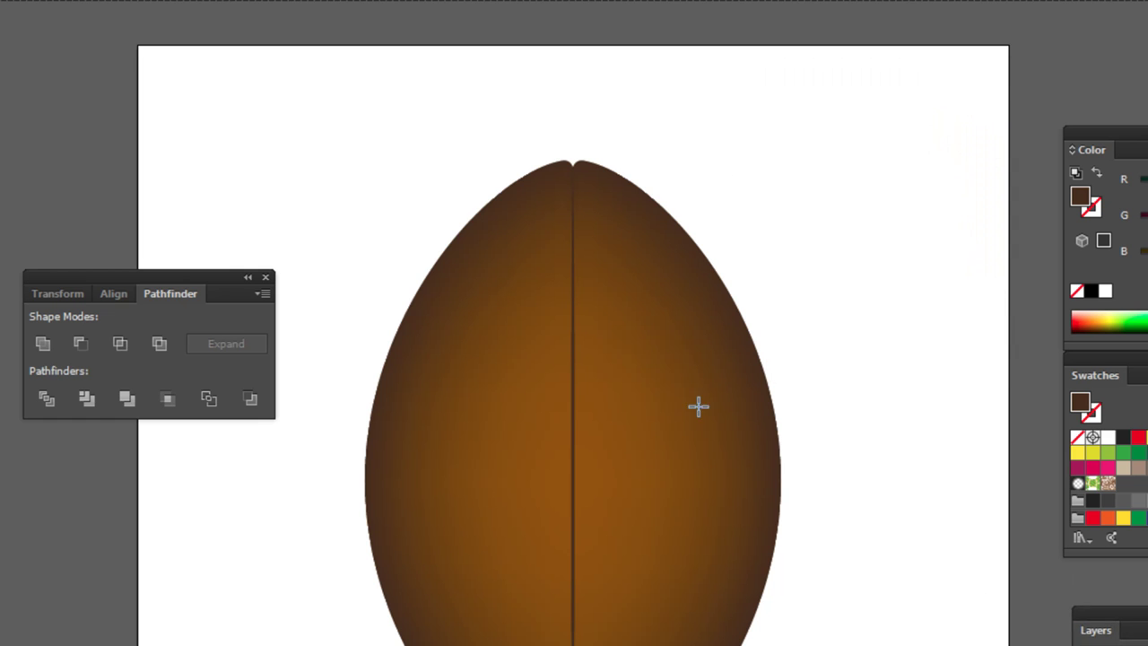
pyautogui.moveTo(367, 204)
pyautogui.mouseDown()
pyautogui.moveTo(807, 411)
pyautogui.moveTo(804, 463)
pyautogui.mouseUp()
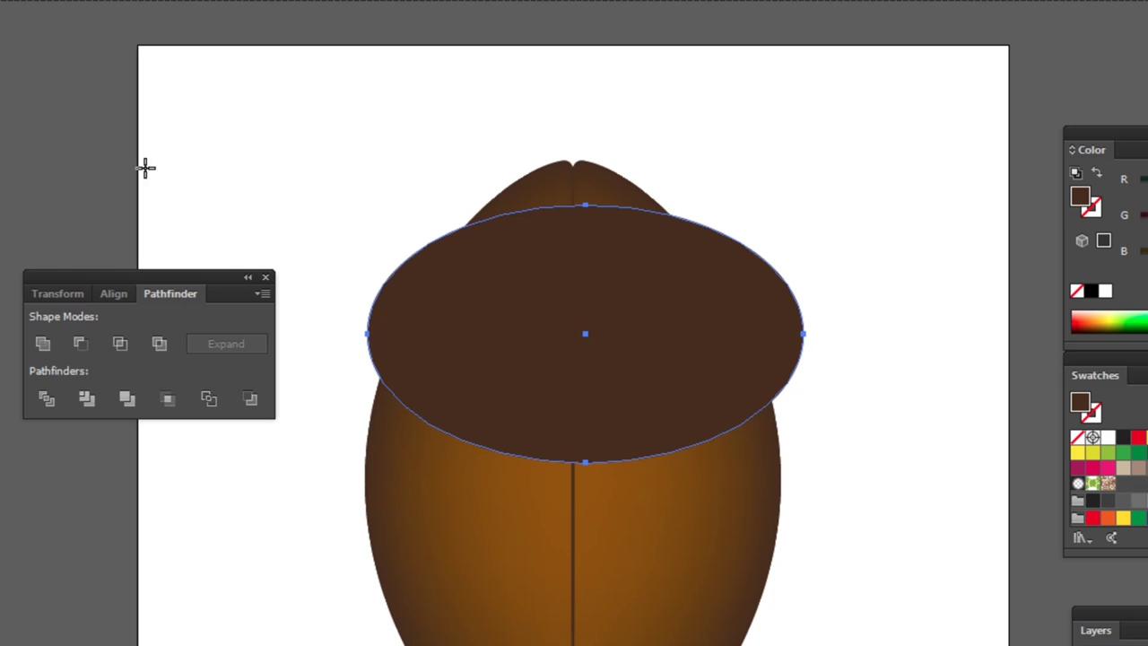
pyautogui.press('v')
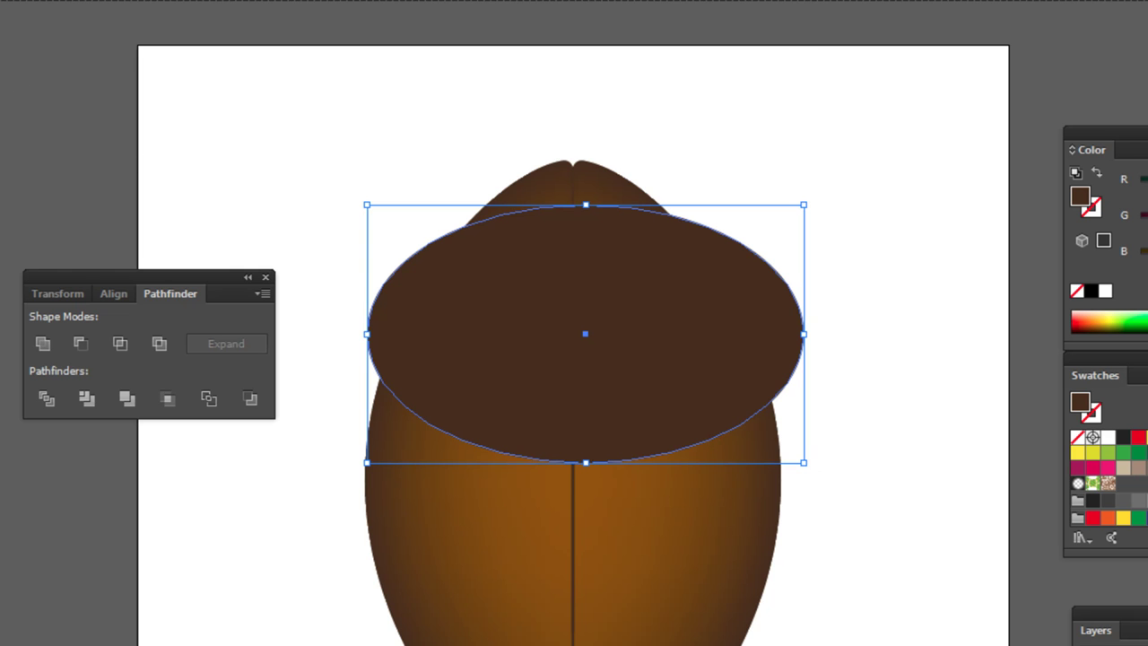
pyautogui.hotkey('shift', 'Left')
# Bring the ellipse to the front and swap it to no fill with a white stroke.
pyautogui.click(789, 50)
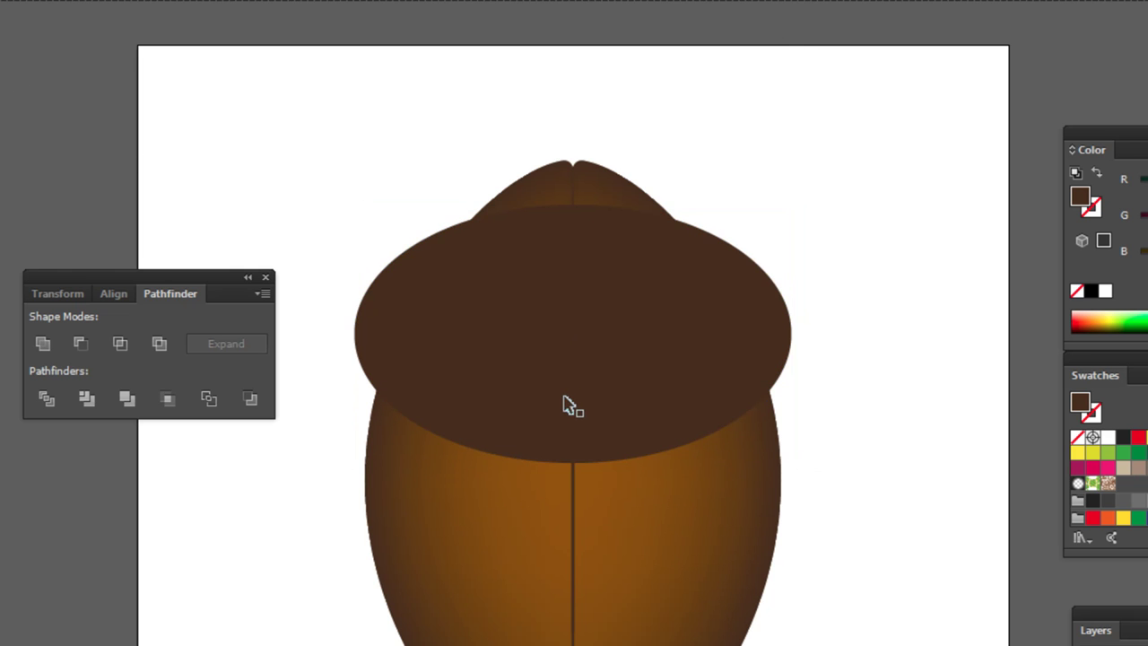
pyautogui.click(579, 427)
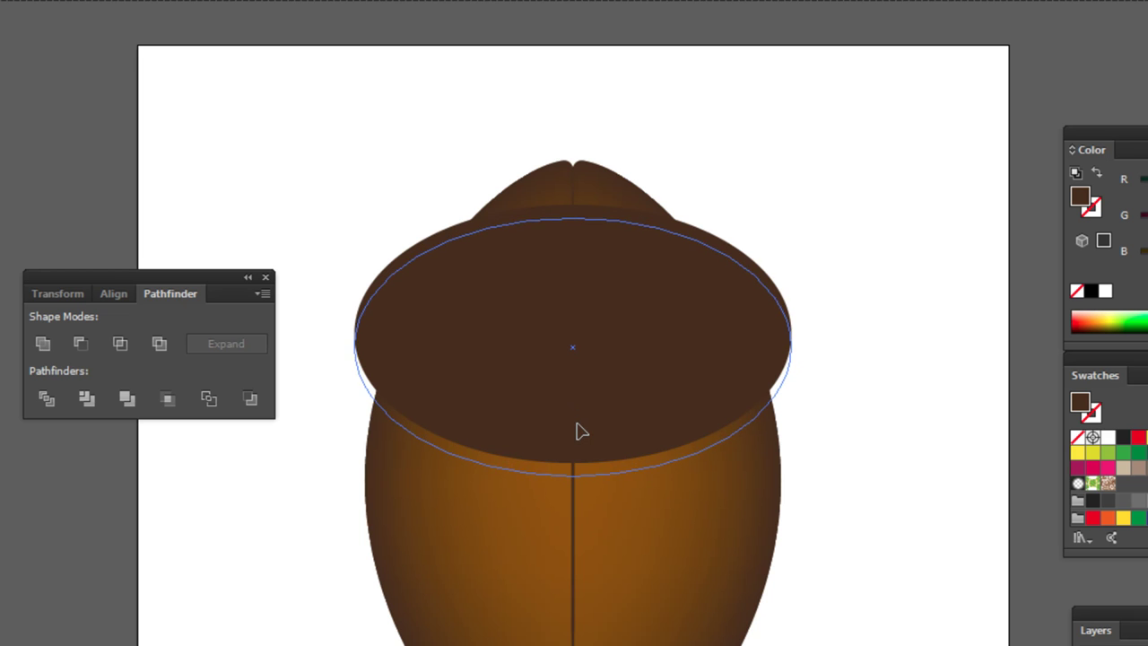
pyautogui.click(578, 432)
pyautogui.hotkey('ctrl', 'shift', ']')
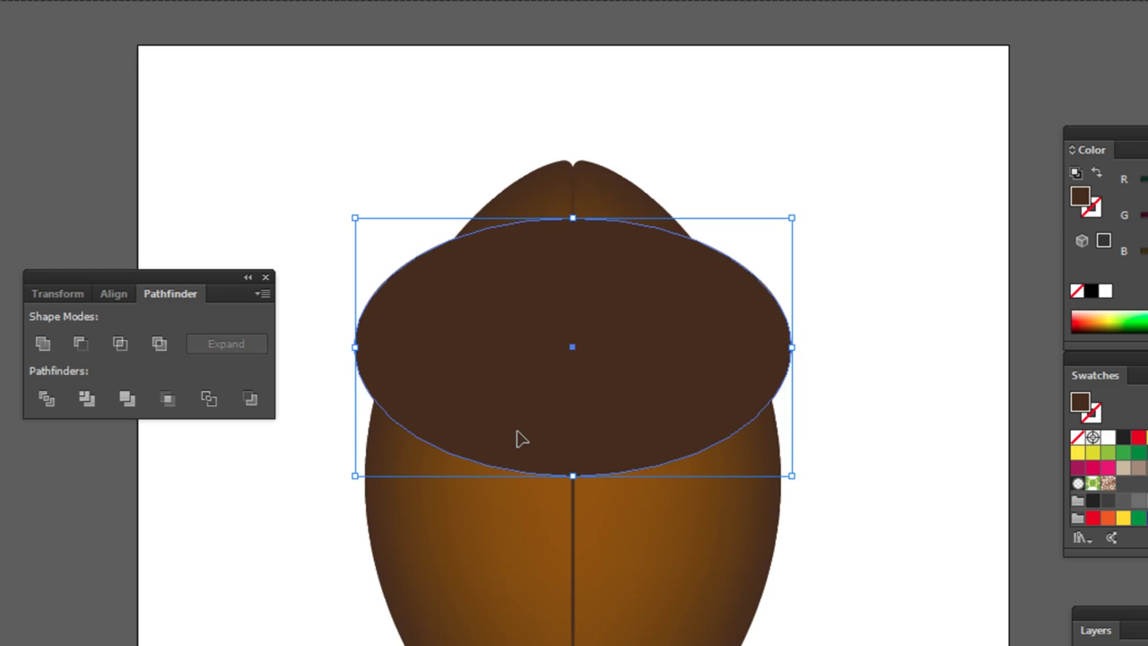
pyautogui.click(1109, 436)
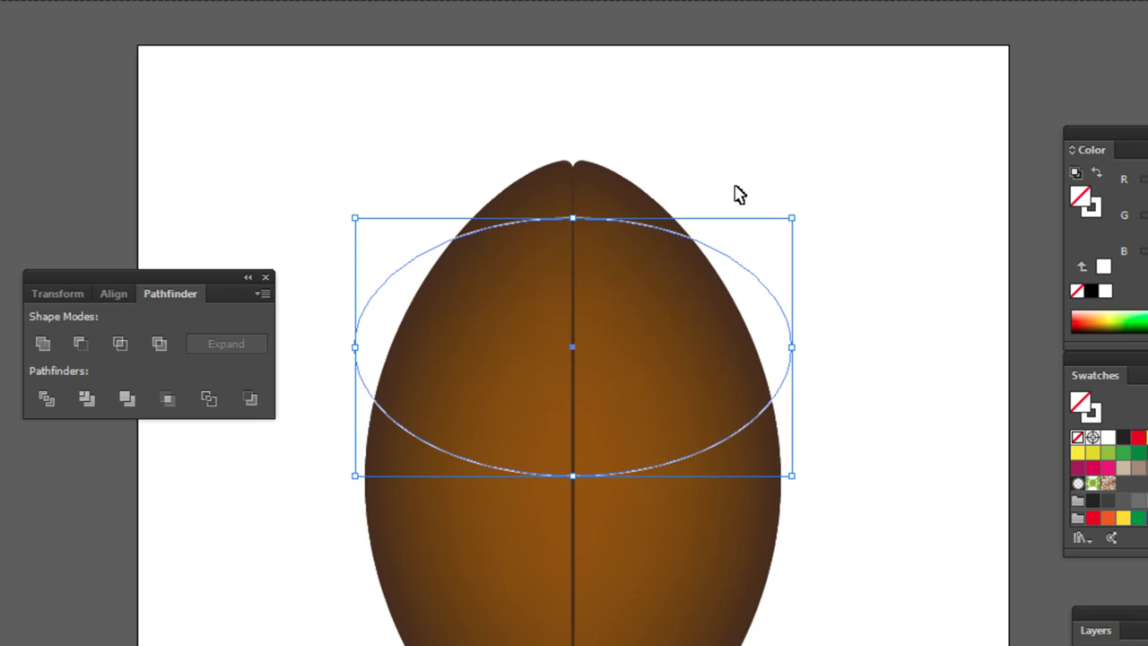
# Give the white ring a 40 pt stroke and move it slightly lower, then select ball body and seam.
pyautogui.moveTo(720, 204); pyautogui.dragTo(743, 262)
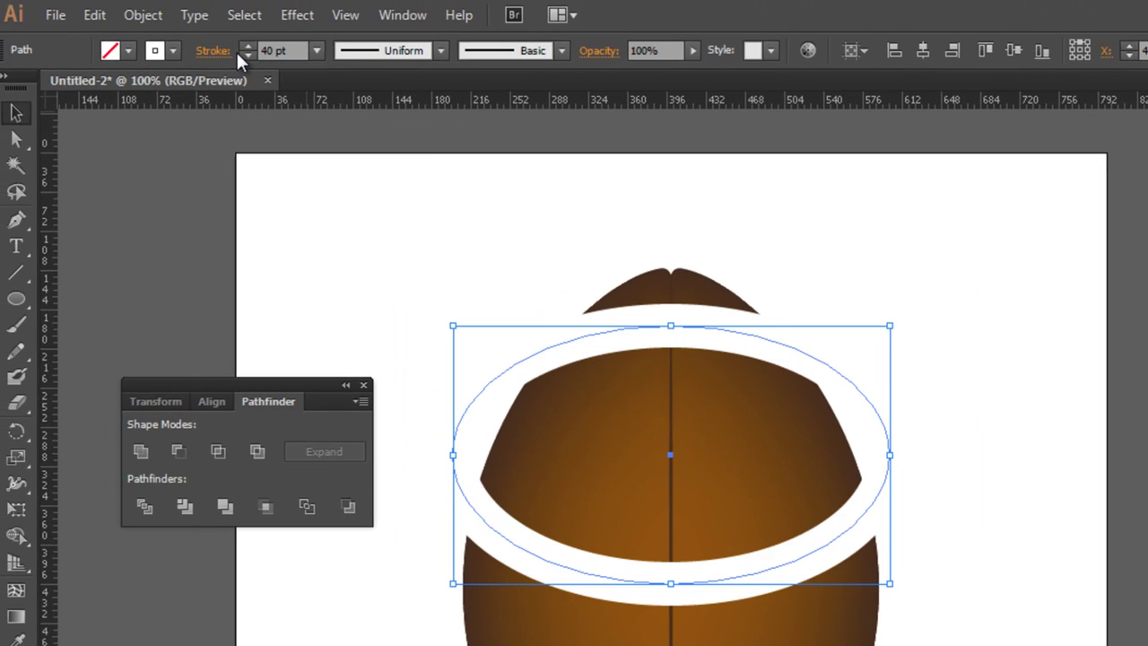
pyautogui.click(783, 302)
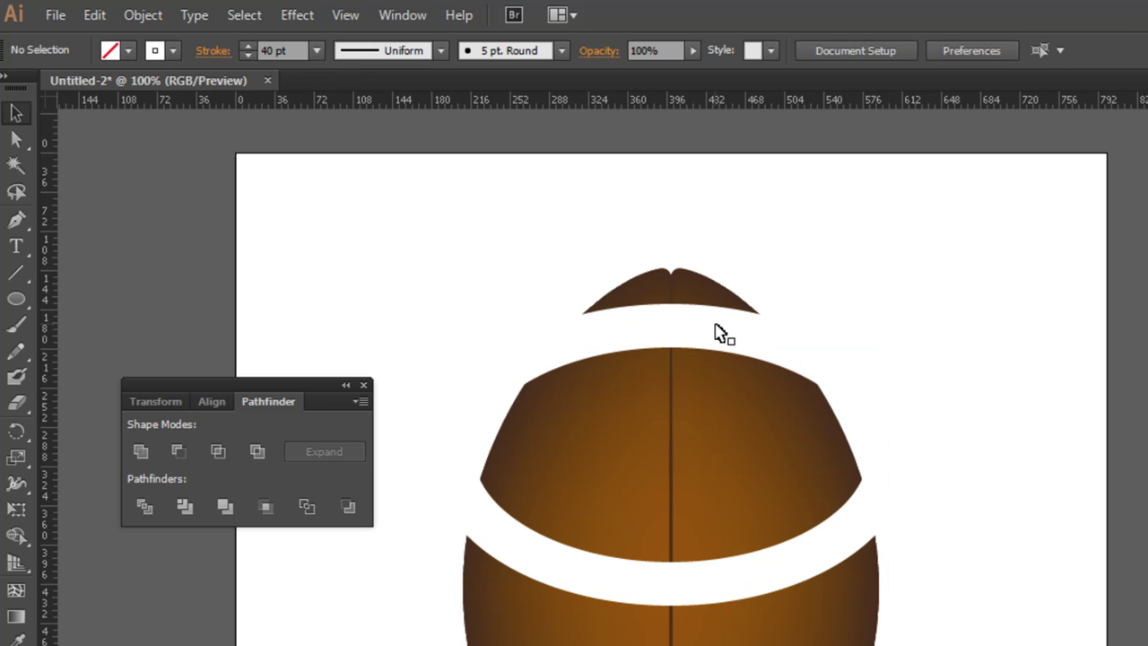
pyautogui.click(714, 330)
pyautogui.moveTo(717, 334); pyautogui.dragTo(720, 348)
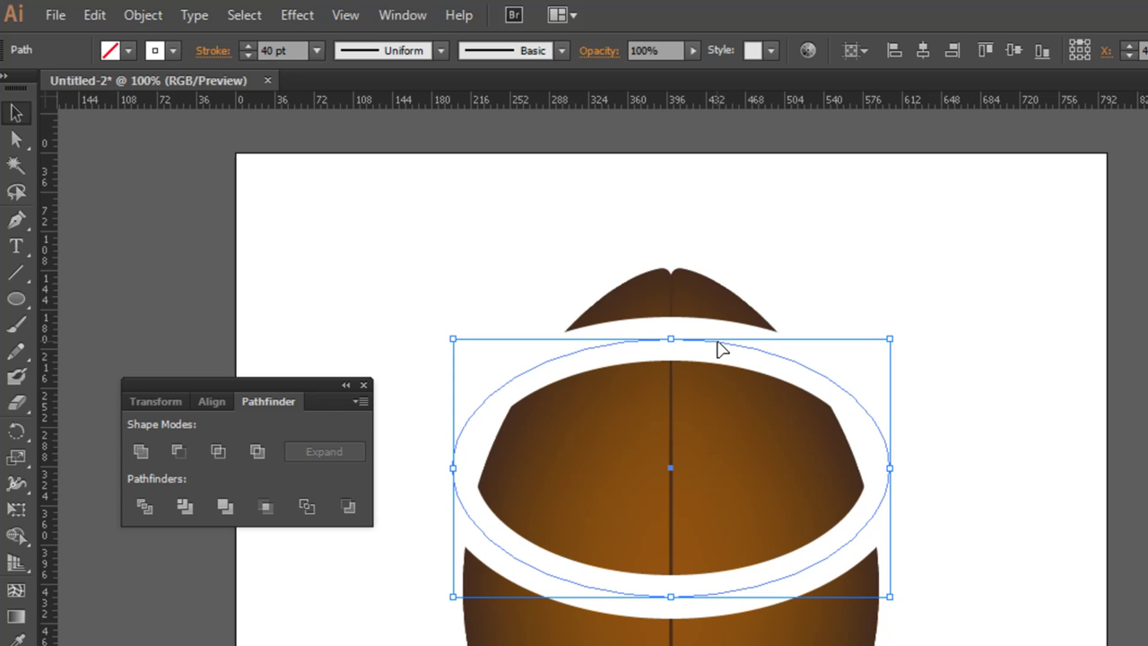
pyautogui.click(845, 239)
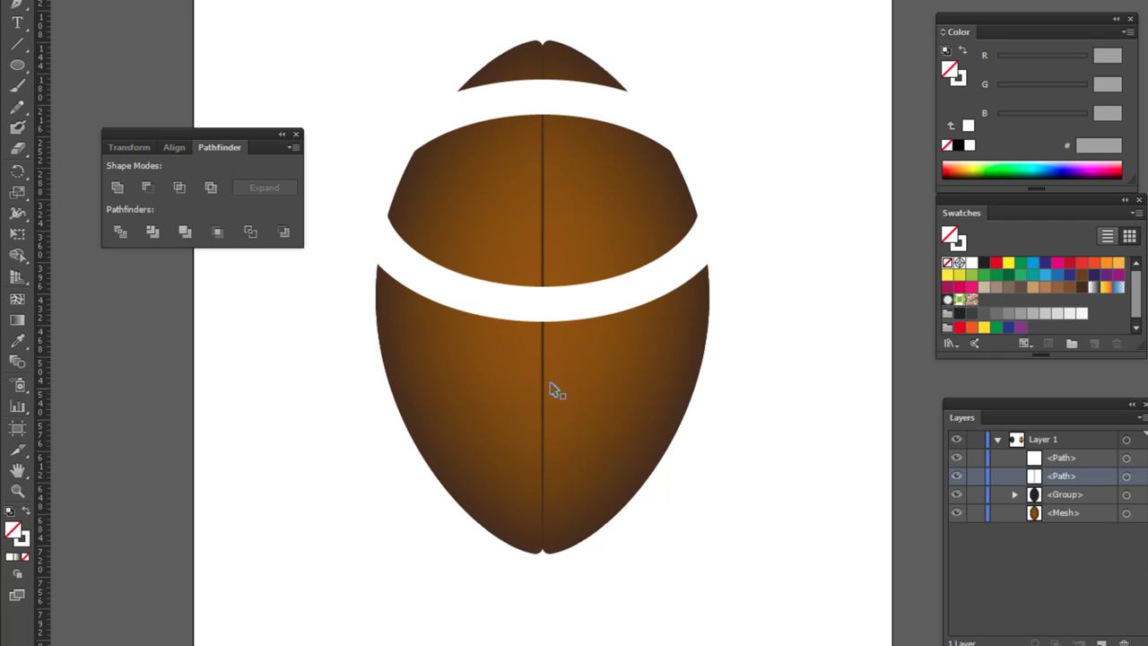
pyautogui.moveTo(645, 598); pyautogui.dragTo(400, 414)
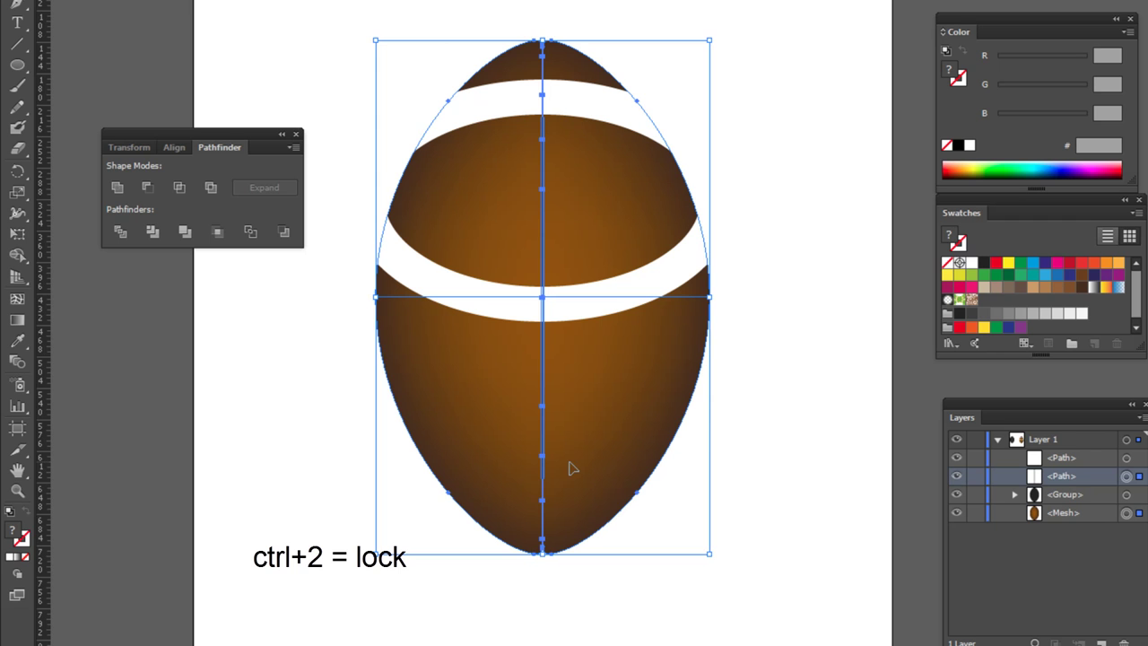
# Lock the ball body and seam, then delete the ring's bottom anchors leaving only the upper arc.
pyautogui.hotkey('ctrl', '2')
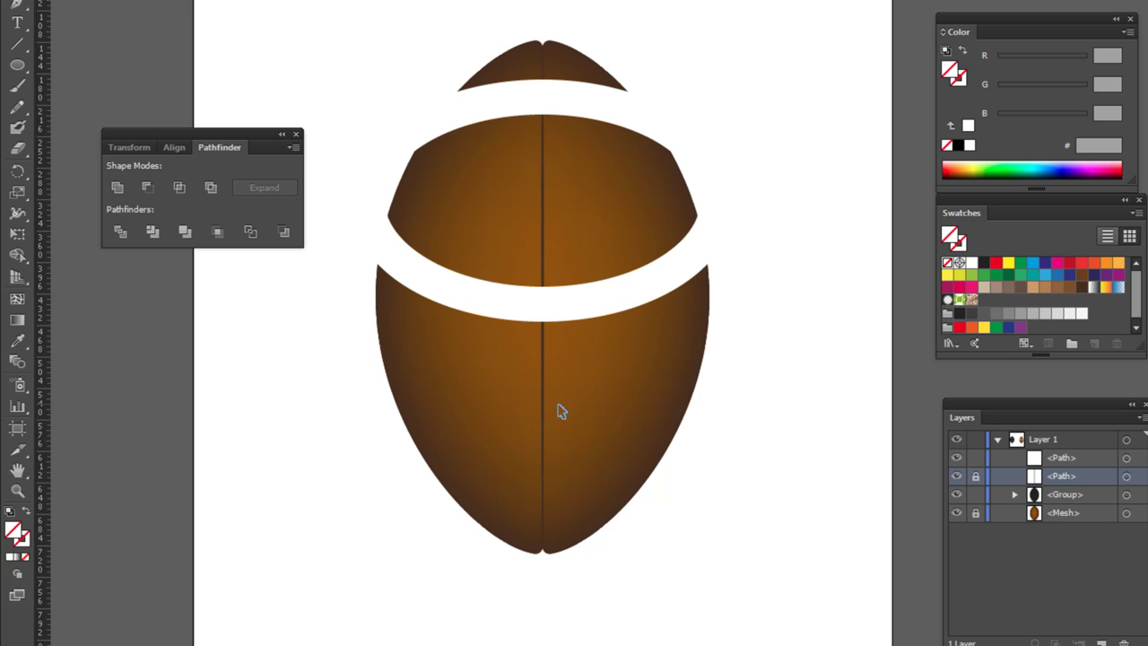
pyautogui.click(547, 103)
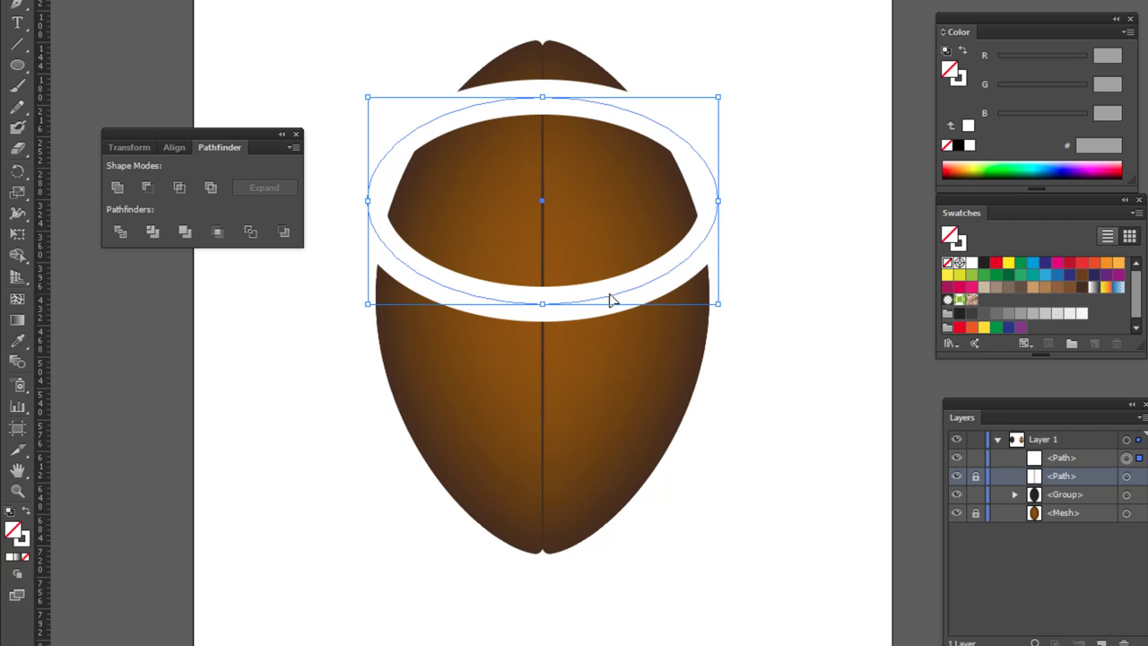
pyautogui.press('a')
pyautogui.moveTo(735, 407)
pyautogui.mouseDown()
pyautogui.moveTo(357, 251)
pyautogui.moveTo(362, 268)
pyautogui.moveTo(356, 252)
pyautogui.mouseUp()
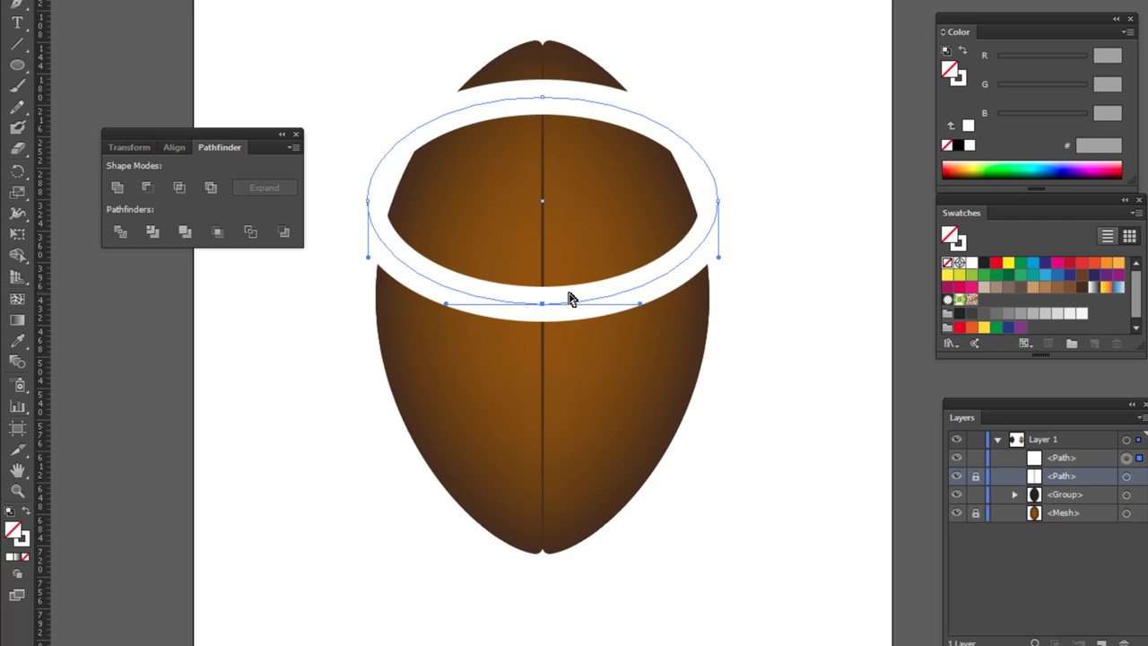
pyautogui.press('Delete')
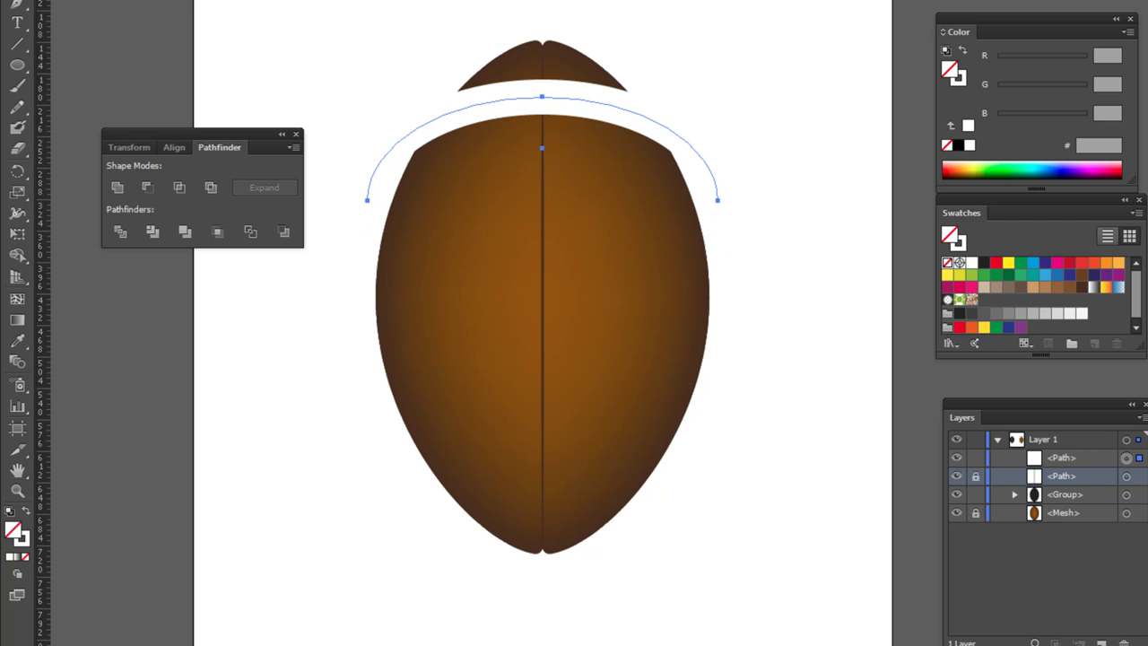
pyautogui.click(121, 0)
pyautogui.moveTo(138, 193)
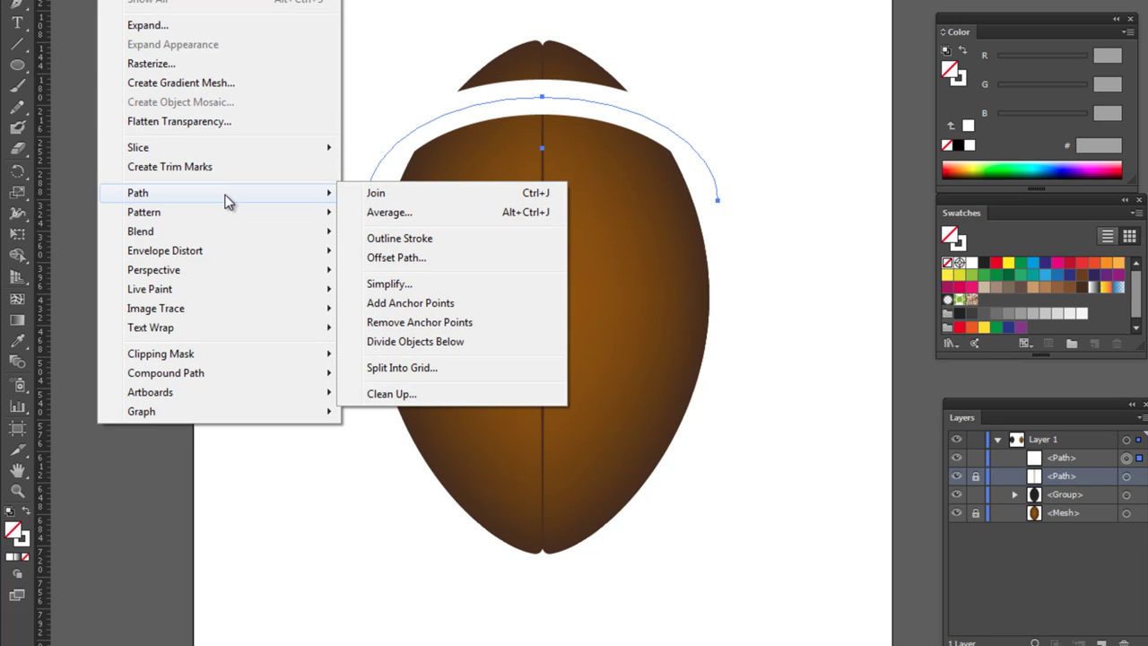
# Apply Outline Stroke to the thick white arc and return to the Selection tool (V).
pyautogui.click(377, 240)
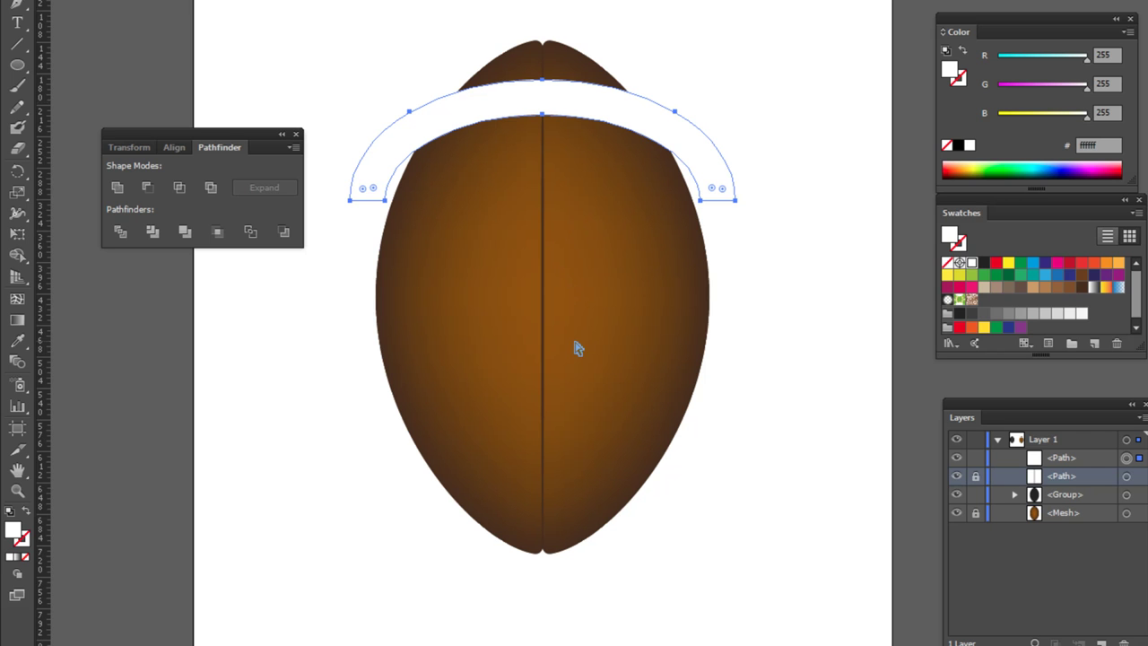
pyautogui.press('v')
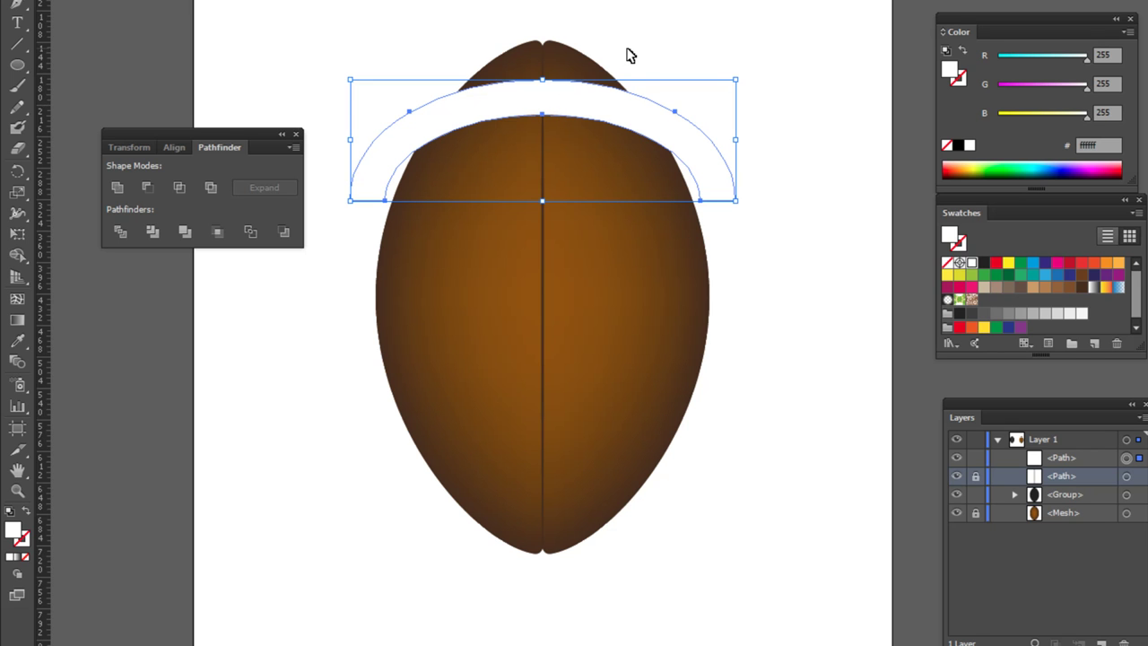
pyautogui.hotkey('ctrl', 'h')
pyautogui.hotkey('ctrl', 'h')
# Alt-drag a copy of the white arc downward and rotate it 180° toward the bottom tip.
pyautogui.keyDown('alt'); pyautogui.keyDown('shift'); pyautogui.moveTo(578, 109); pyautogui.dragTo(554, 355); pyautogui.keyUp('shift'); pyautogui.keyUp('alt')
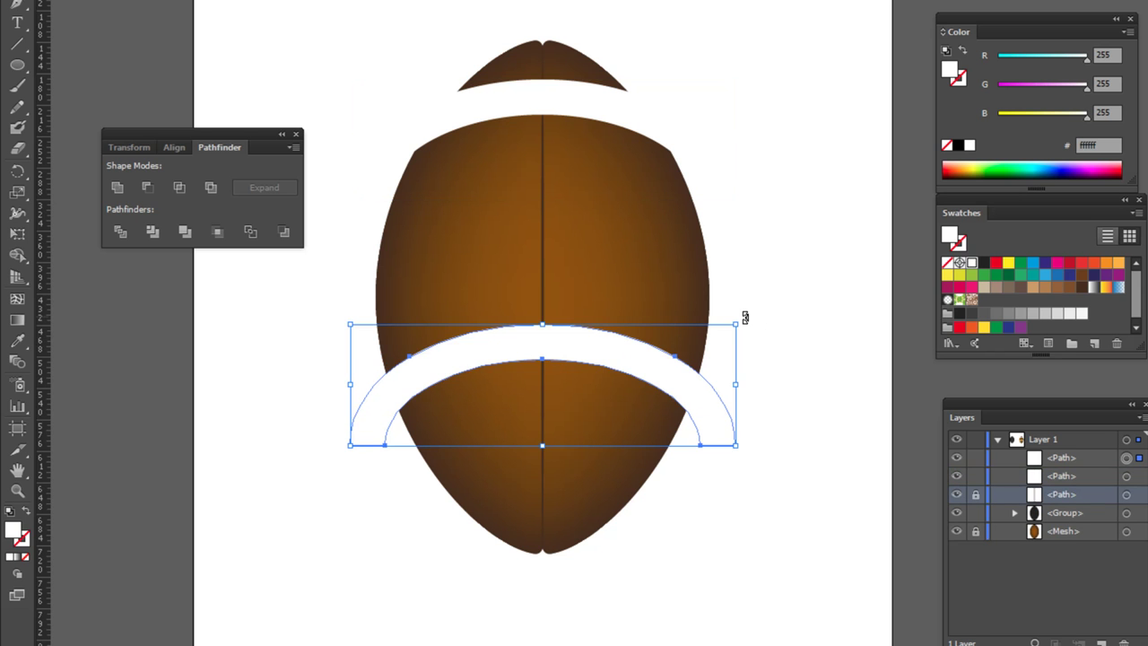
pyautogui.moveTo(743, 318); pyautogui.dragTo(426, 388)
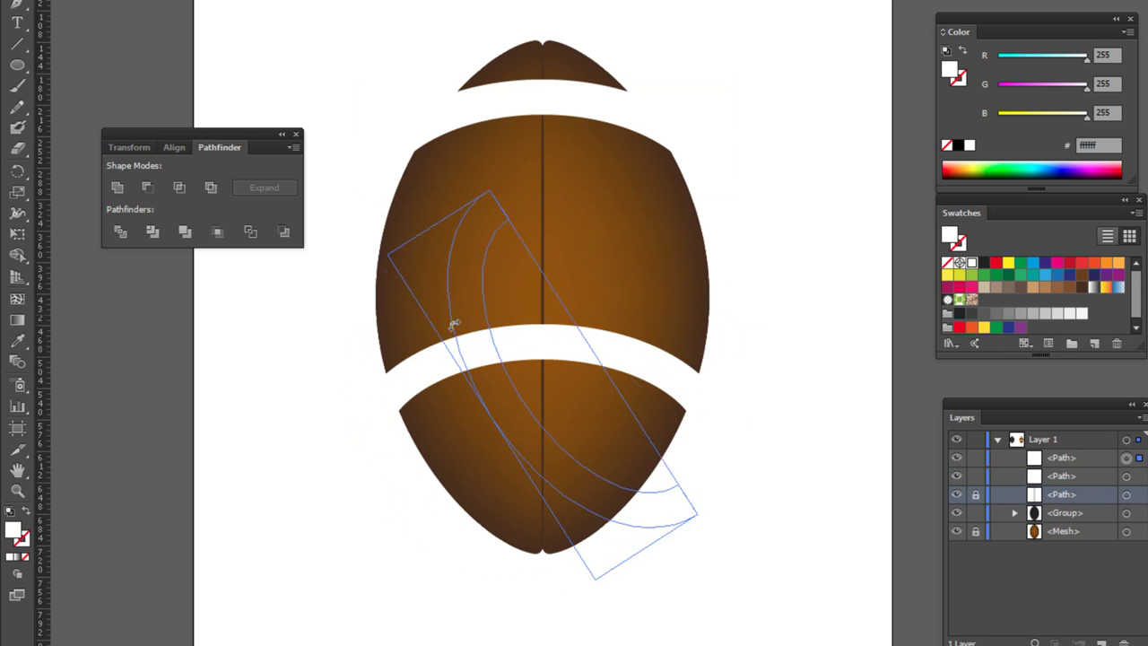
pyautogui.moveTo(426, 388)
pyautogui.mouseDown()
pyautogui.moveTo(372, 371)
pyautogui.moveTo(357, 403)
pyautogui.moveTo(402, 332)
pyautogui.moveTo(354, 407)
pyautogui.moveTo(385, 321)
pyautogui.moveTo(406, 297)
pyautogui.moveTo(628, 476)
pyautogui.moveTo(451, 317)
pyautogui.moveTo(436, 369)
pyautogui.moveTo(415, 324)
pyautogui.moveTo(352, 341)
pyautogui.moveTo(373, 449)
pyautogui.mouseUp()
pyautogui.moveTo(606, 434); pyautogui.dragTo(594, 488)
pyautogui.click(814, 296)
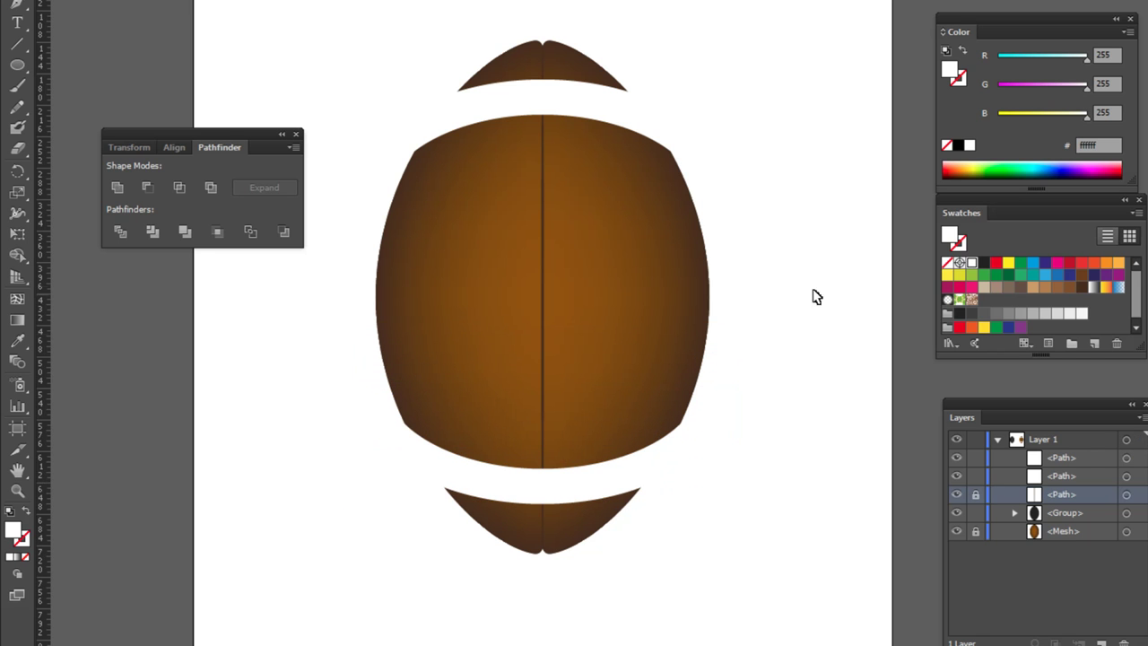
# Fine-tune the flipped arc's position over the bottom tip and review the lower band.
pyautogui.click(574, 495)
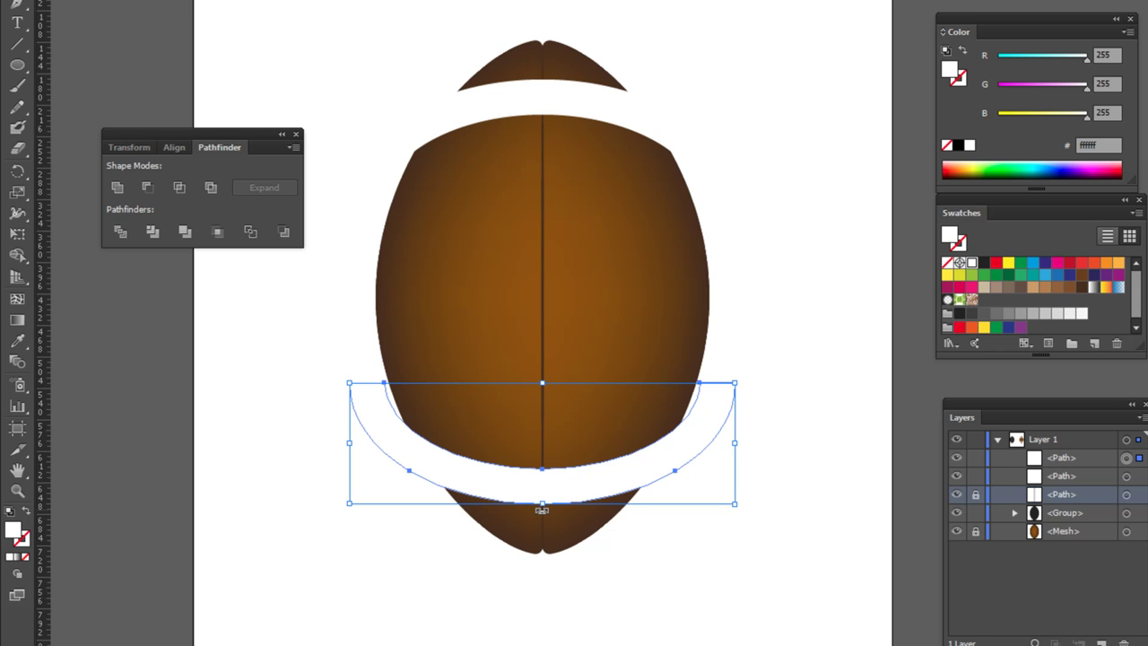
pyautogui.moveTo(560, 500); pyautogui.dragTo(555, 524)
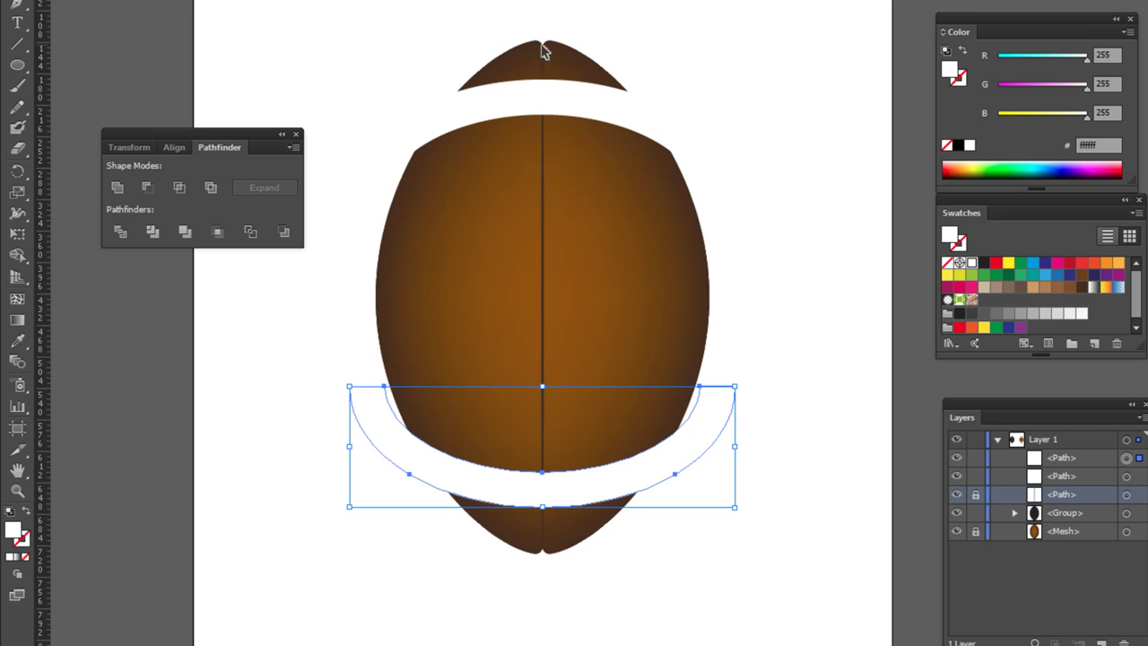
pyautogui.click(610, 609)
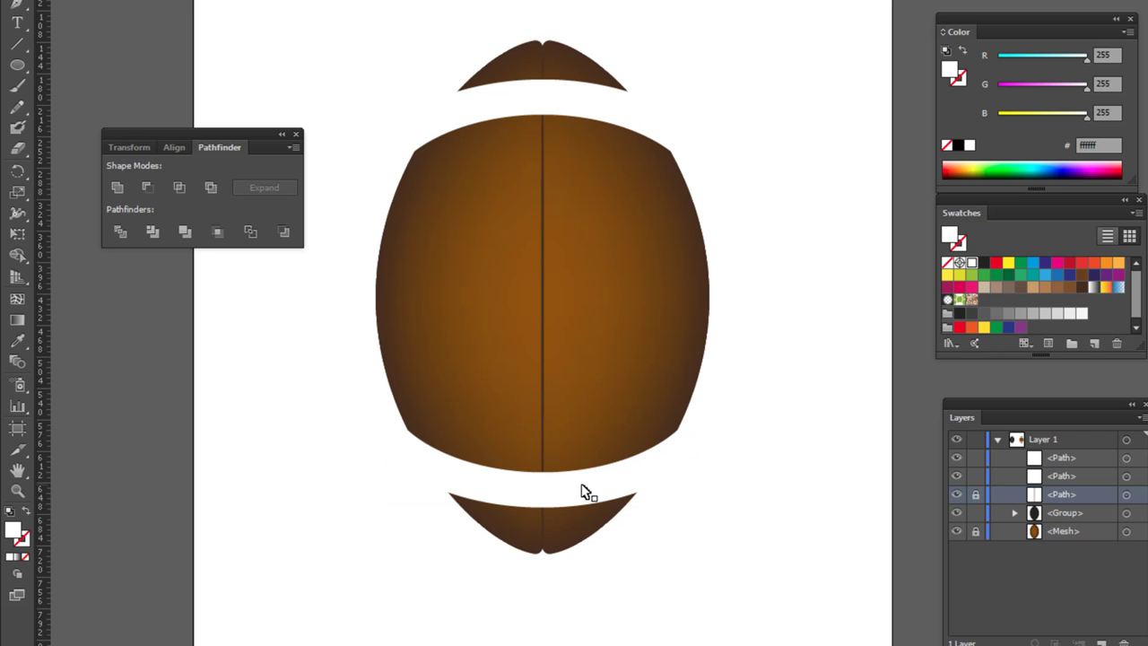
pyautogui.click(584, 492)
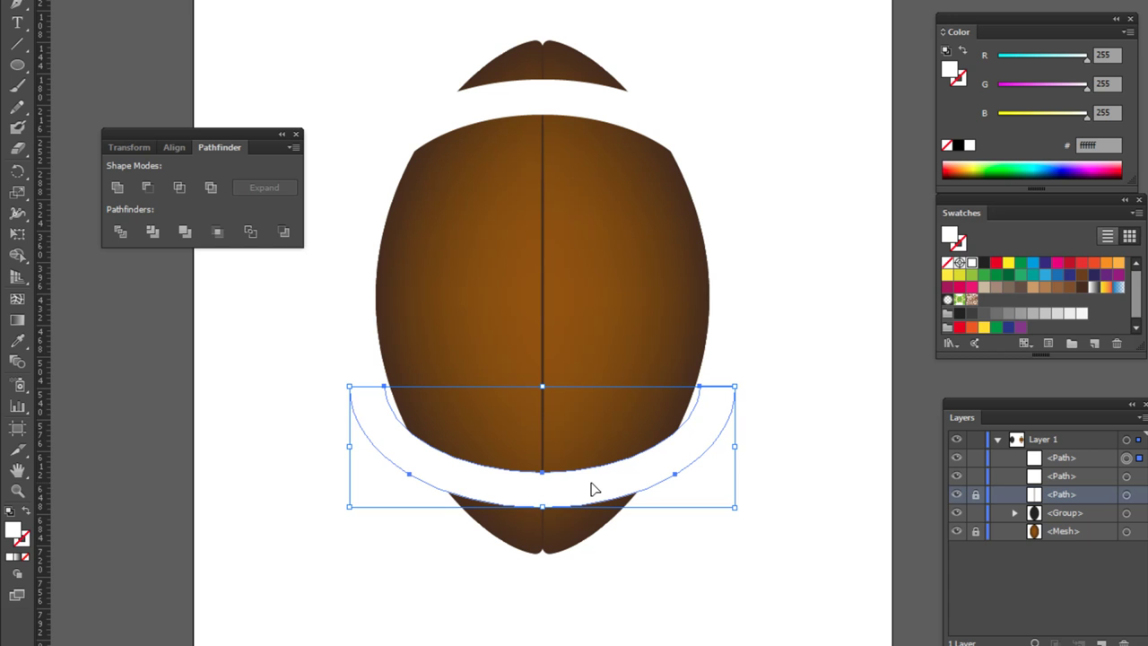
pyautogui.click(661, 13)
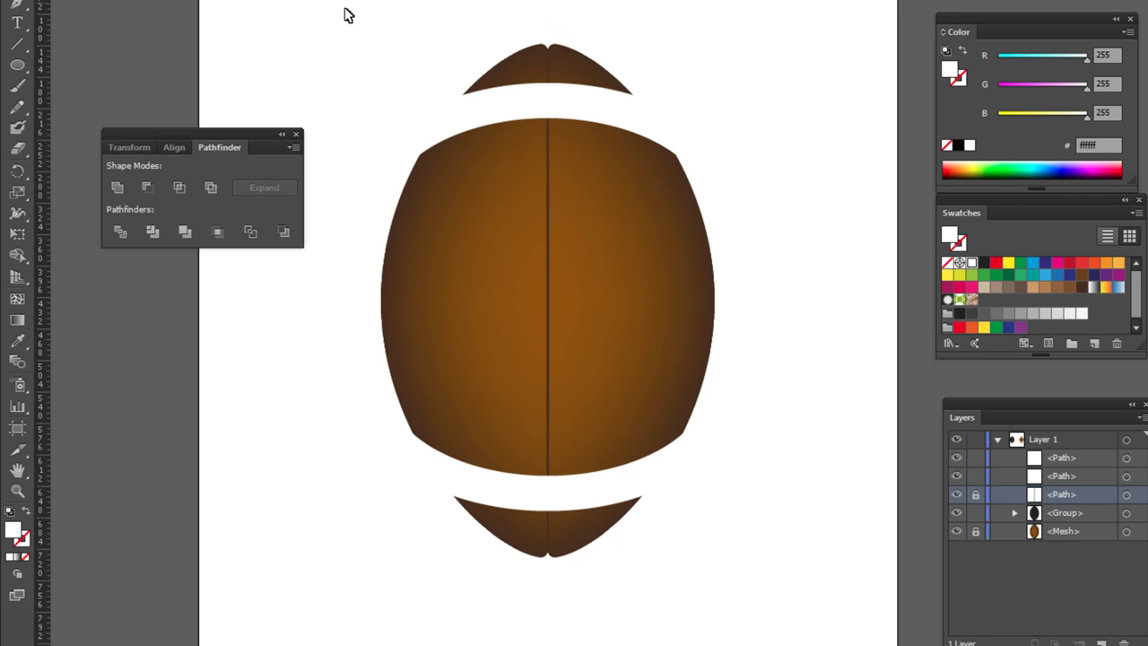
# Pick the Rectangle Tool and zoom in on the peak of the ball's top tip.
pyautogui.moveTo(17, 64); pyautogui.dragTo(90, 64)
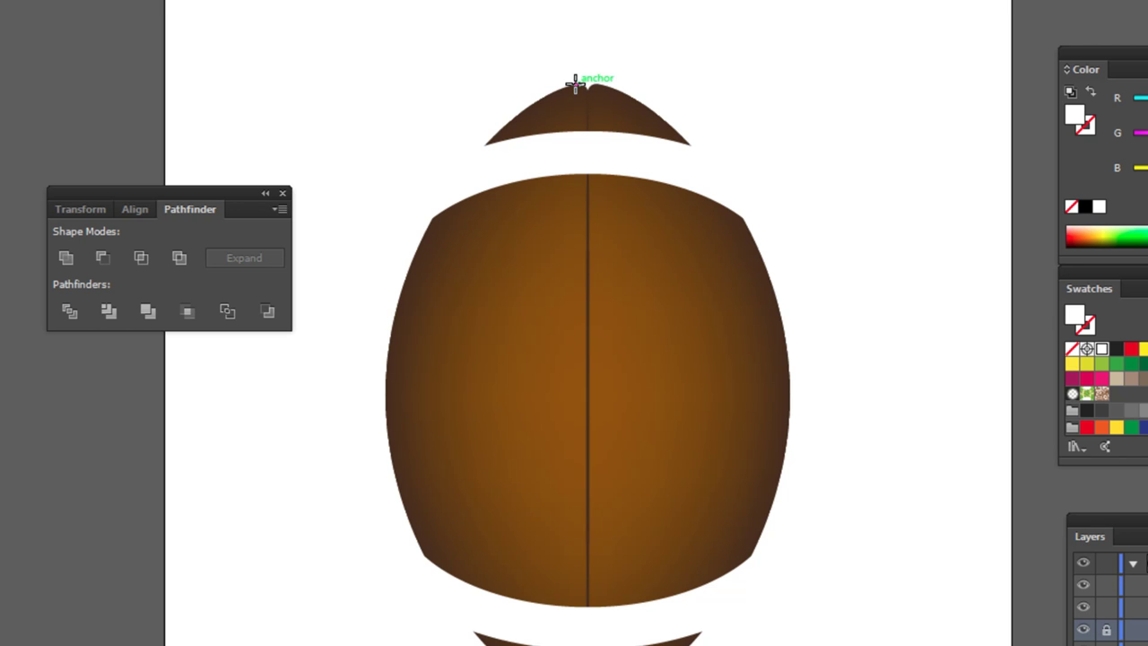
pyautogui.moveTo(618, 160)
pyautogui.mouseDown()
pyautogui.moveTo(666, 187)
pyautogui.moveTo(723, 451)
pyautogui.mouseUp()
pyautogui.scroll(3, 665, 191)
pyautogui.scroll(3, 508, 348)
pyautogui.moveTo(508, 348); pyautogui.dragTo(739, 192)
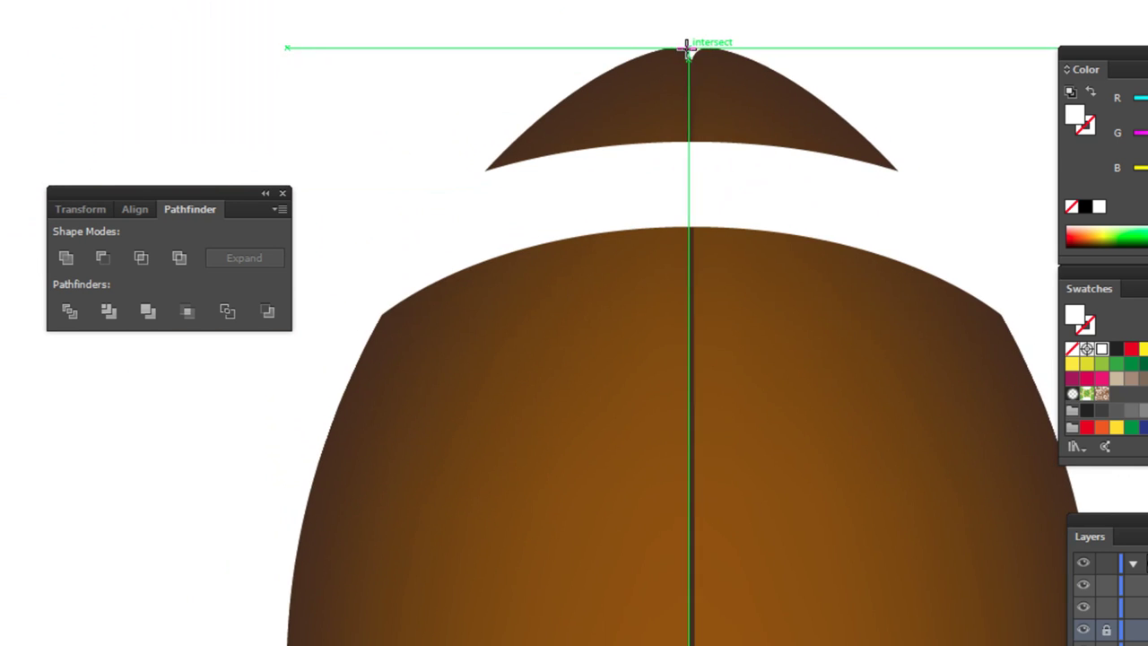
pyautogui.moveTo(687, 48); pyautogui.dragTo(690, 59)
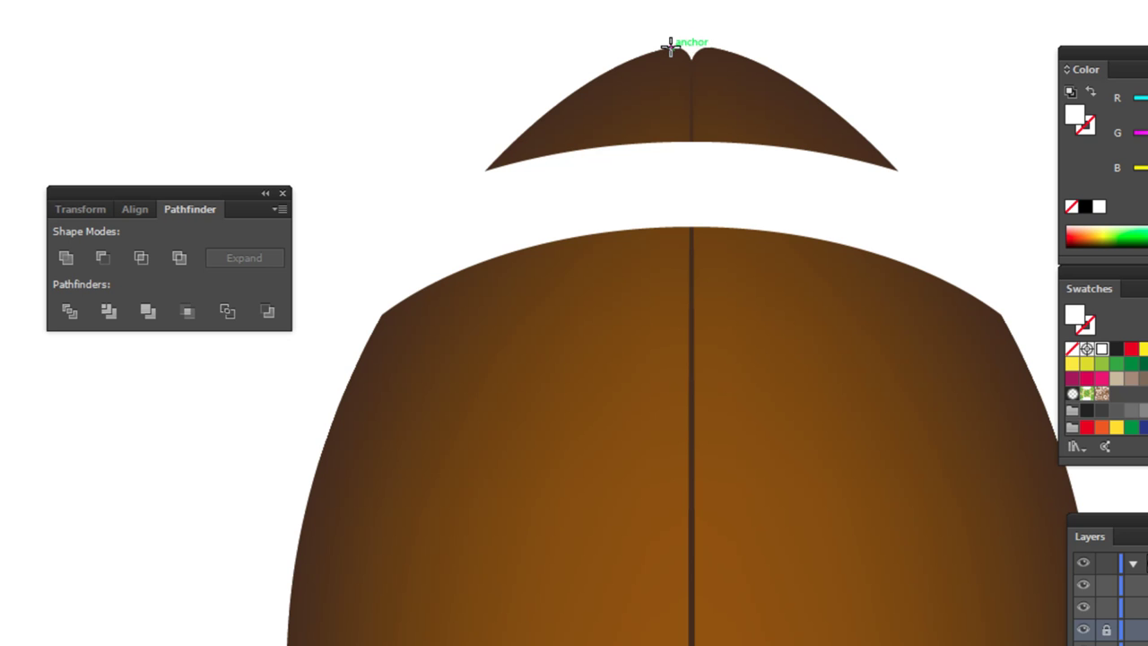
# Draw a thin white rectangle, about 18.57 × 44.52 px, down from the top tip's peak.
pyautogui.moveTo(672, 47); pyautogui.dragTo(711, 144)
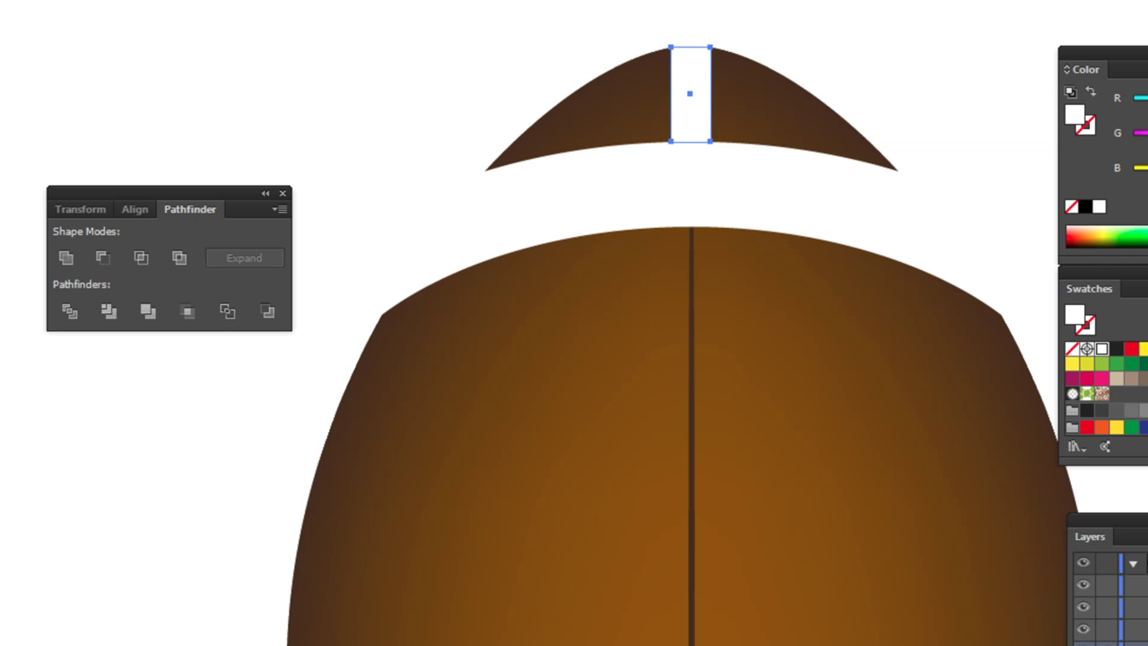
pyautogui.click(482, 15)
pyautogui.click(693, 101)
pyautogui.scroll(-2, 704, 94)
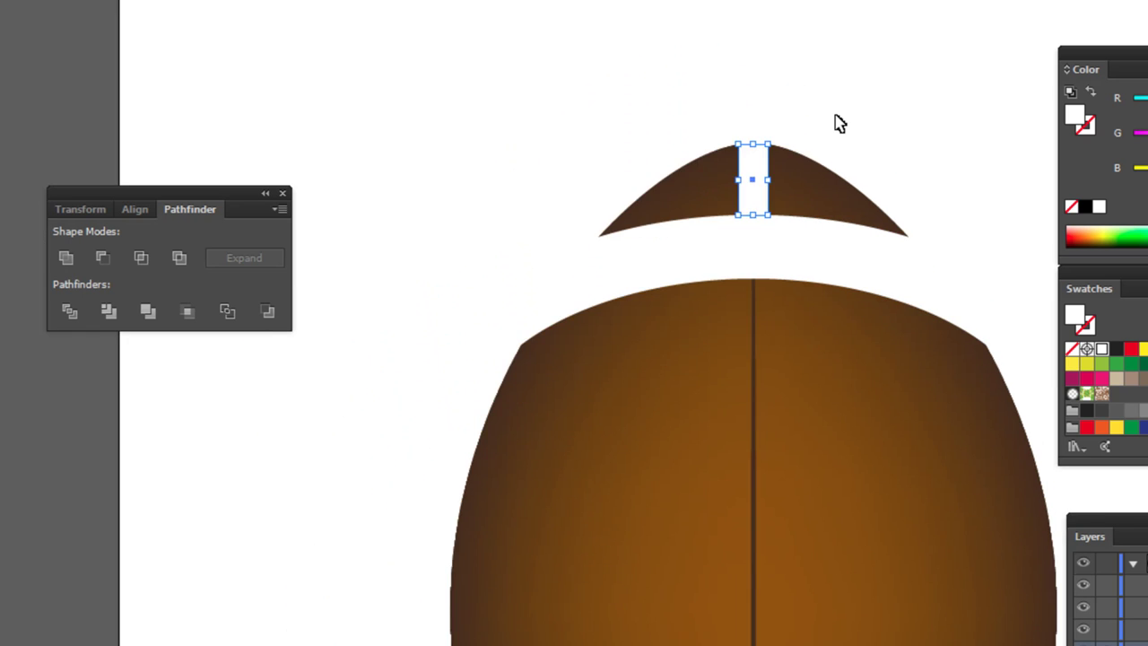
pyautogui.scroll(-2, 705, 246)
pyautogui.scroll(-3, 758, 277)
pyautogui.scroll(-1, 729, 227)
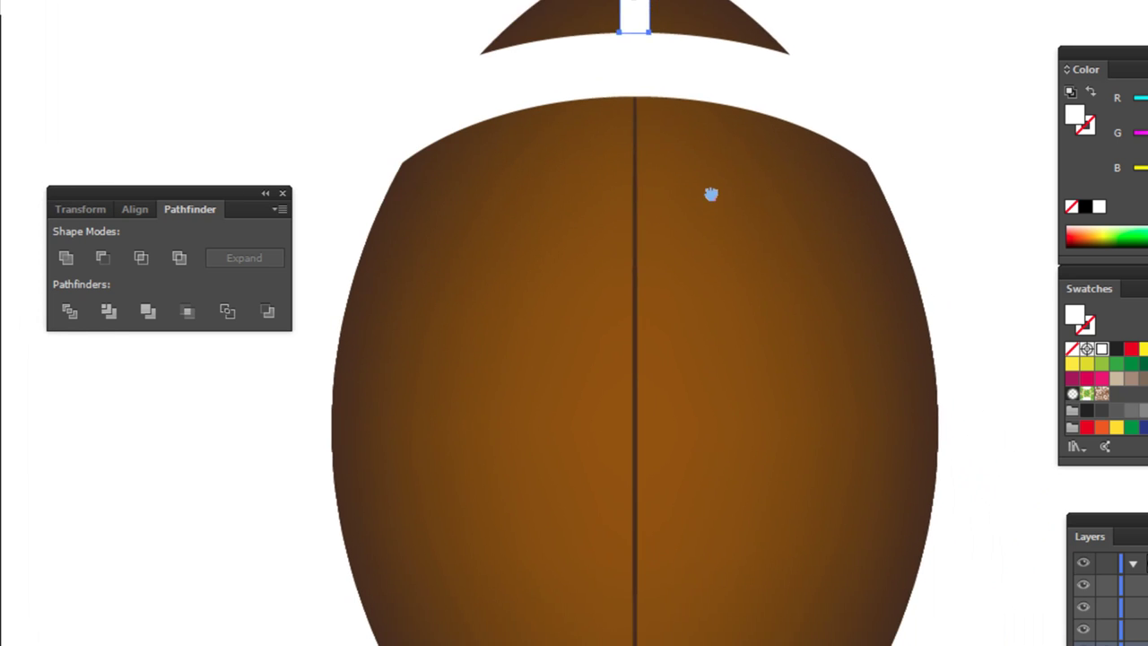
pyautogui.scroll(-1, 710, 192)
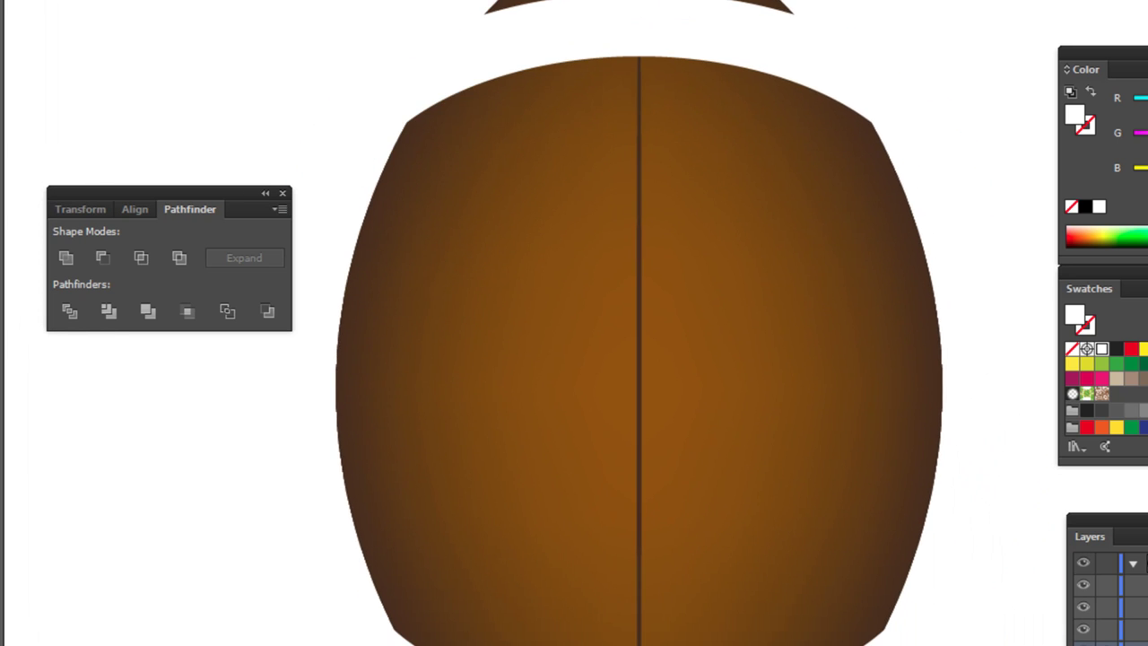
# Place the thin rectangle at the bottom tip, nudge the lower band down, and Minus Front the slot.
pyautogui.moveTo(638, 4)
pyautogui.mouseDown()
pyautogui.moveTo(638, 645)
pyautogui.moveTo(556, 549)
pyautogui.mouseUp()
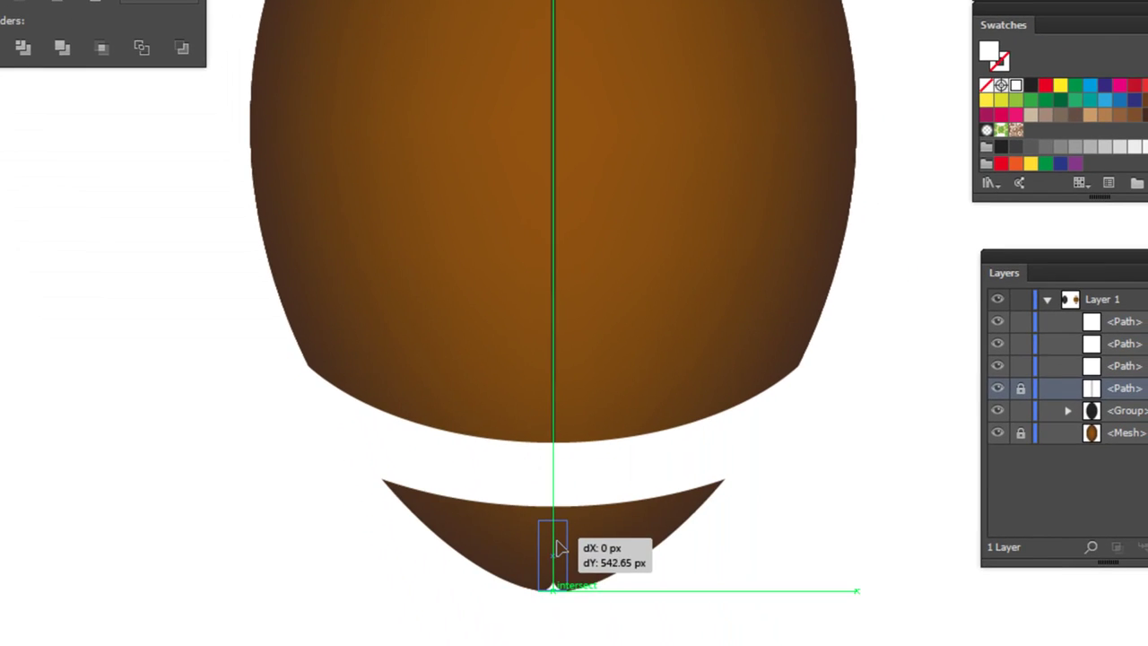
pyautogui.moveTo(556, 549); pyautogui.dragTo(556, 549)
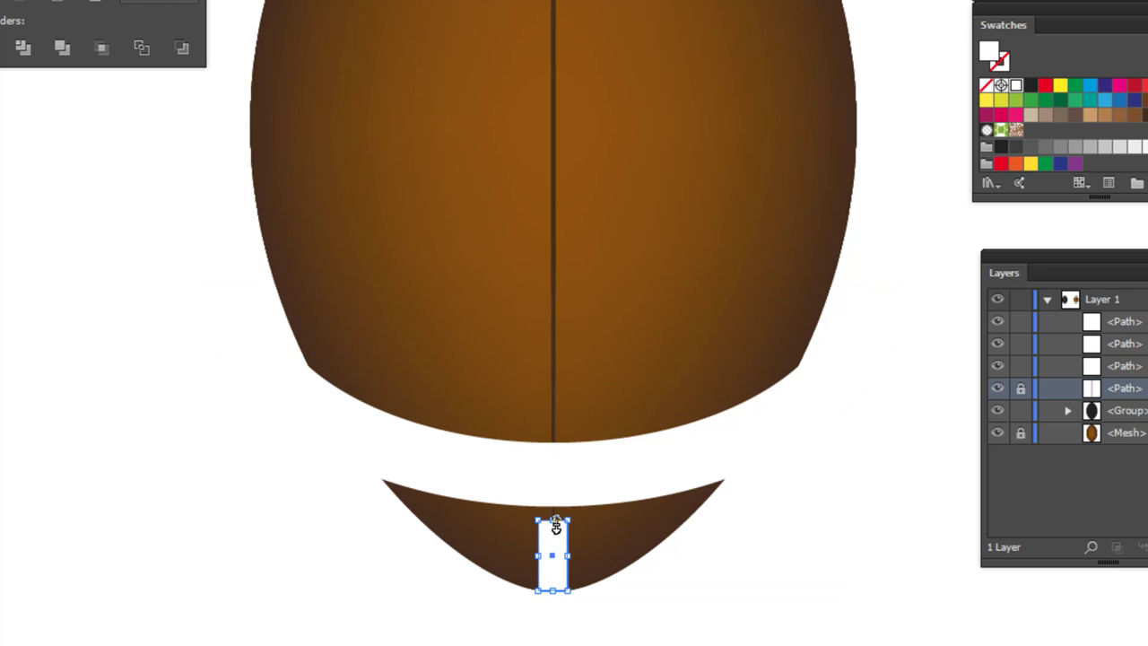
pyautogui.click(575, 489)
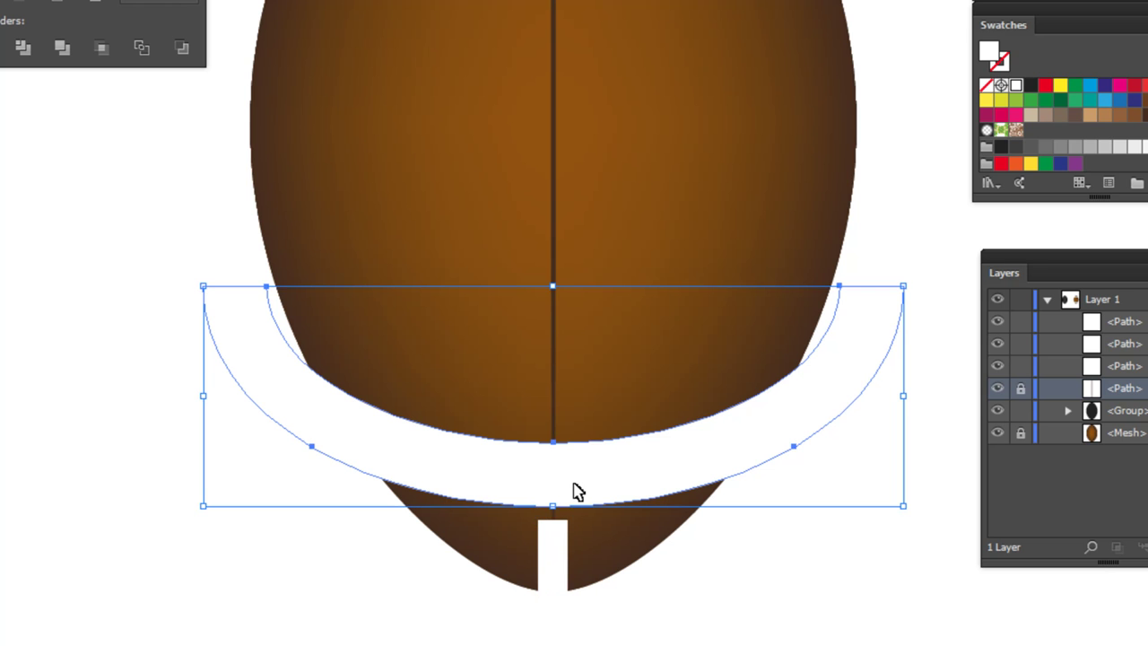
pyautogui.moveTo(575, 489); pyautogui.dragTo(575, 512)
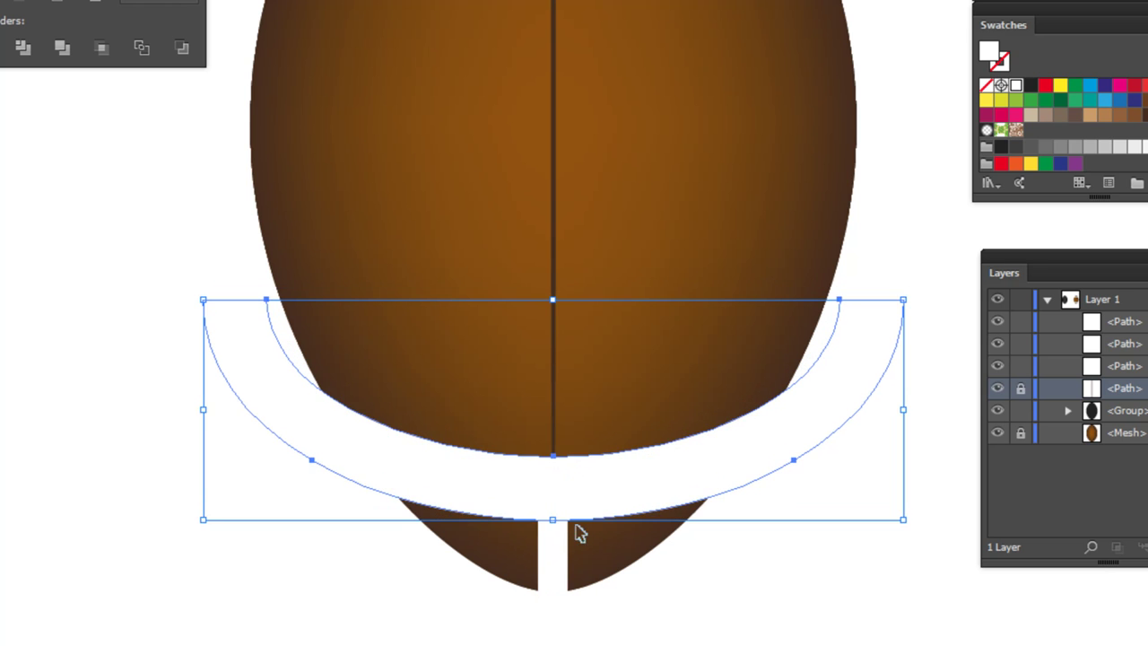
pyautogui.click(552, 558)
pyautogui.press('Delete')
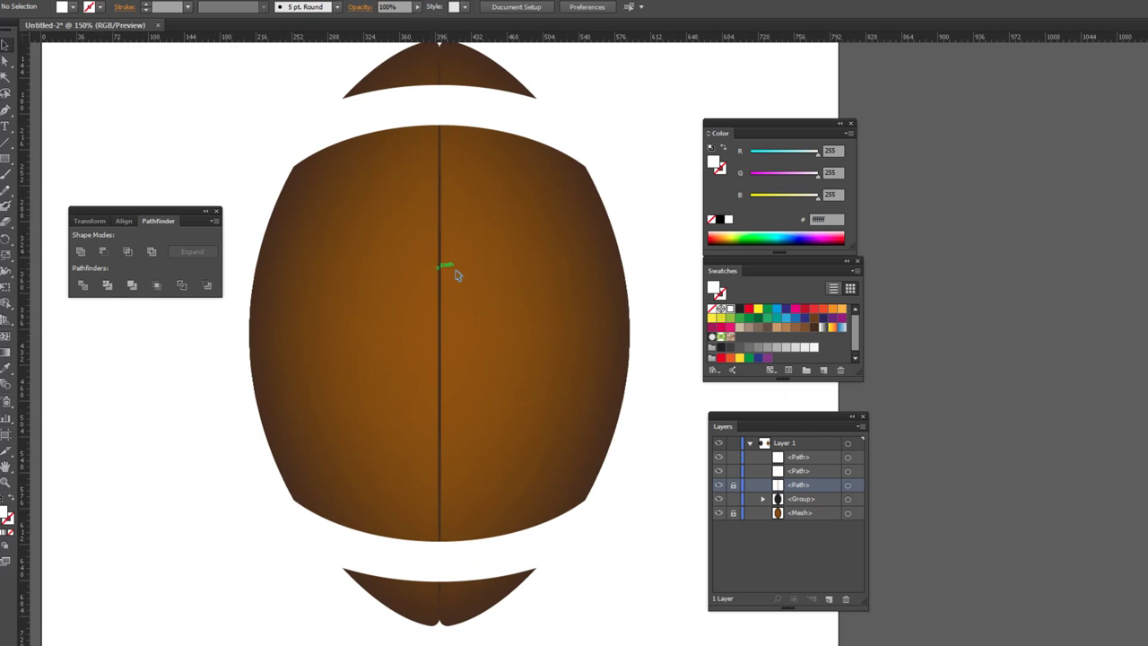
# Zoom to 150% and select the upper white arc band (441 × 138.5 px).
pyautogui.moveTo(491, 270); pyautogui.dragTo(489, 298)
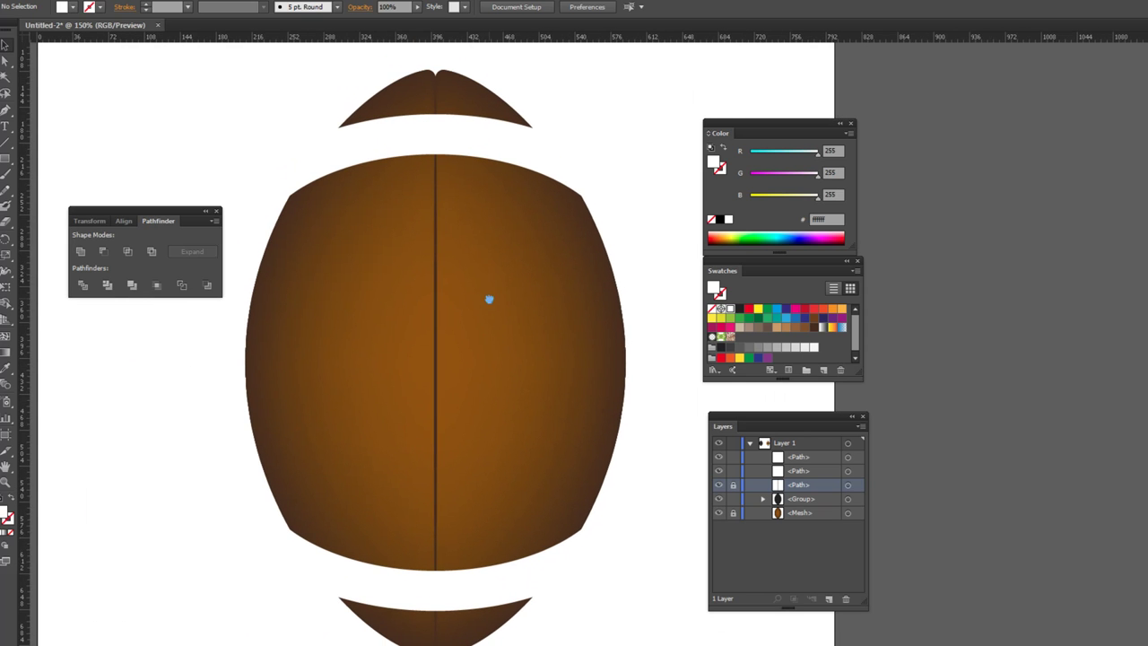
pyautogui.click(462, 136)
pyautogui.click(462, 136)
pyautogui.click(614, 79)
pyautogui.click(474, 589)
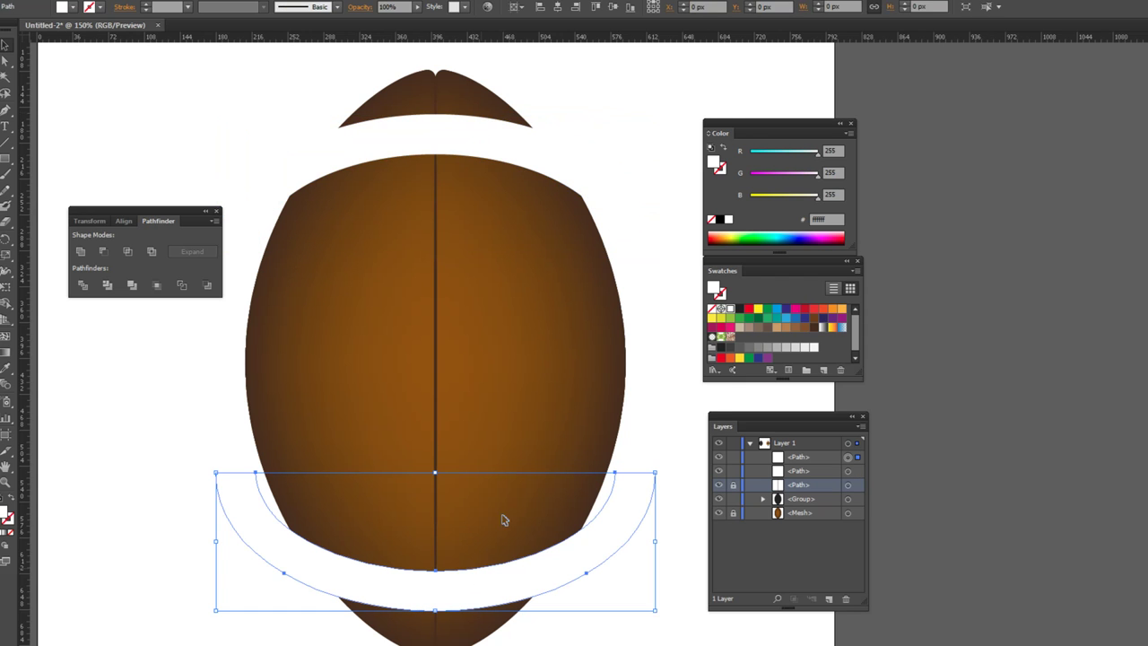
pyautogui.click(570, 99)
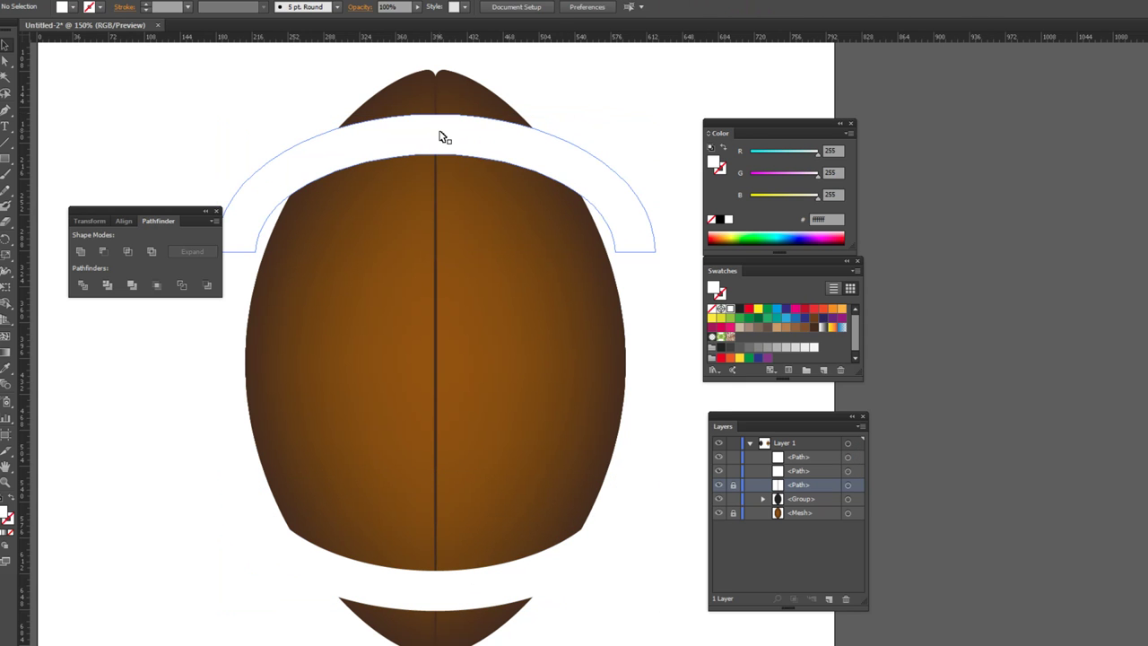
pyautogui.click(440, 136)
pyautogui.click(601, 89)
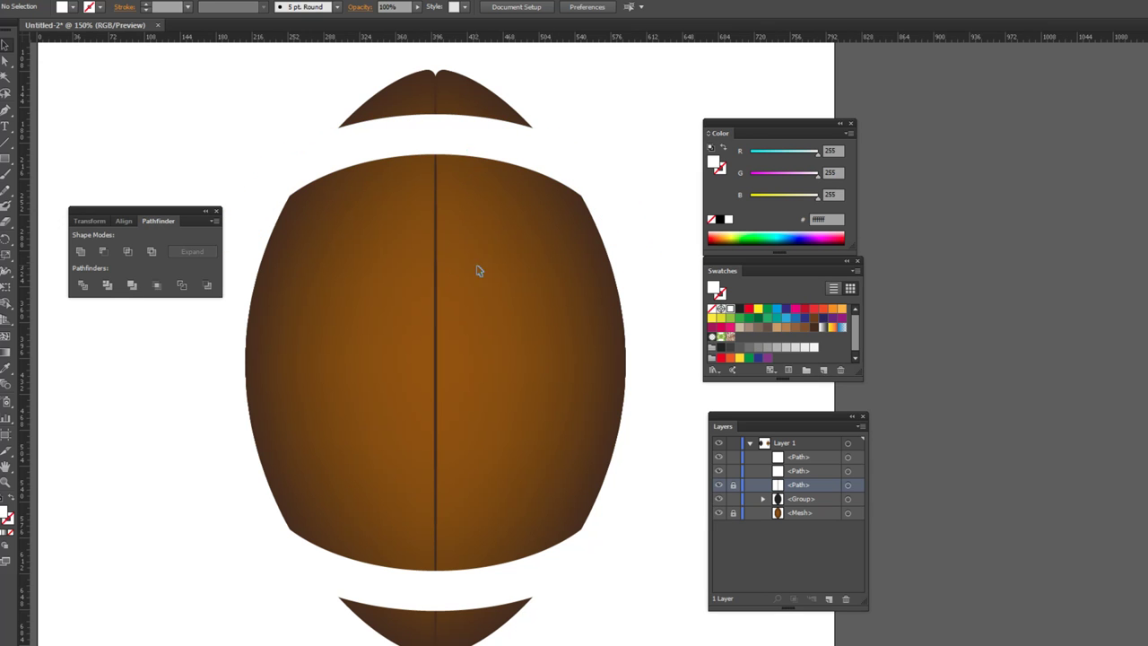
pyautogui.click(469, 148)
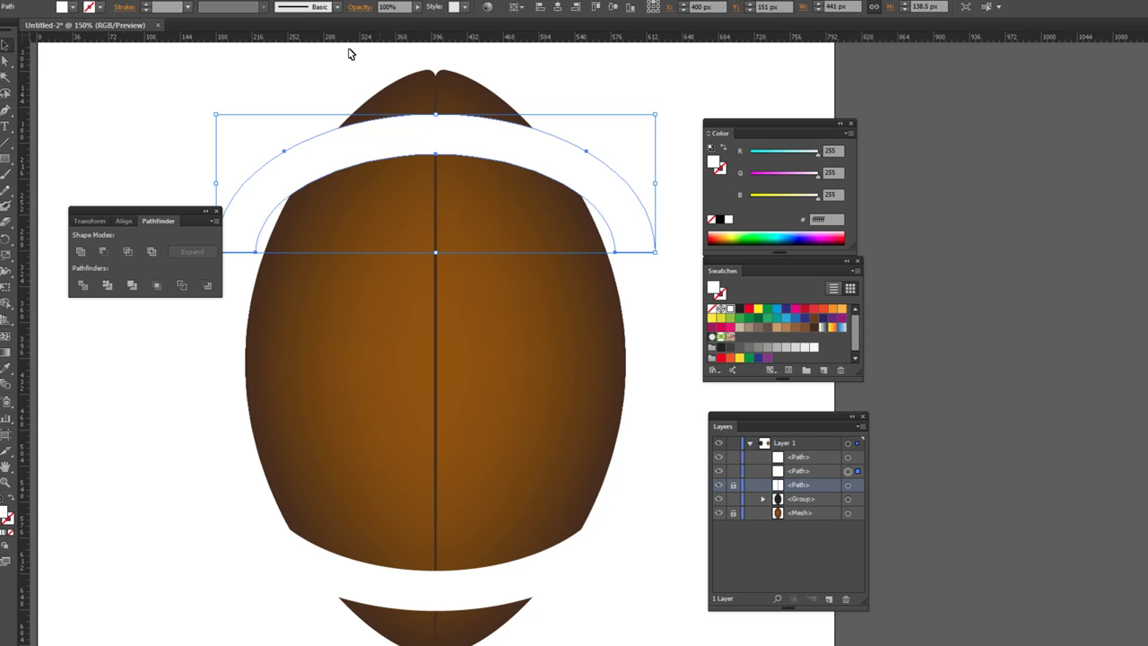
# Open the Gradient panel, give the top arc a linear gradient, and set its white stop to 50%.
pyautogui.click(242, 2)
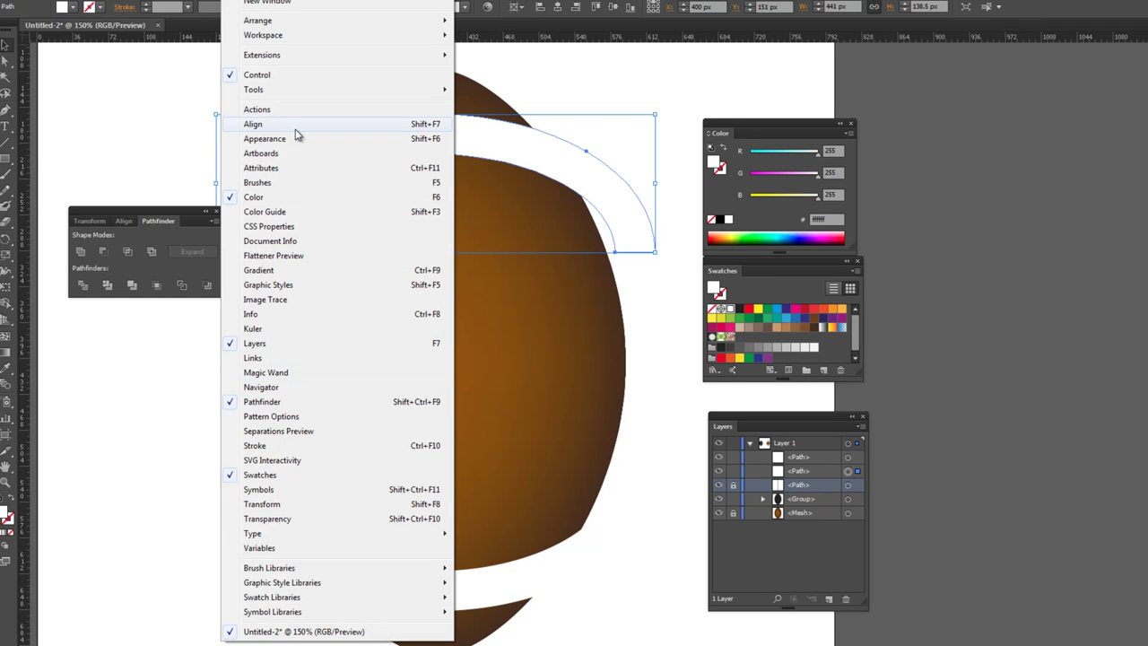
pyautogui.click(297, 270)
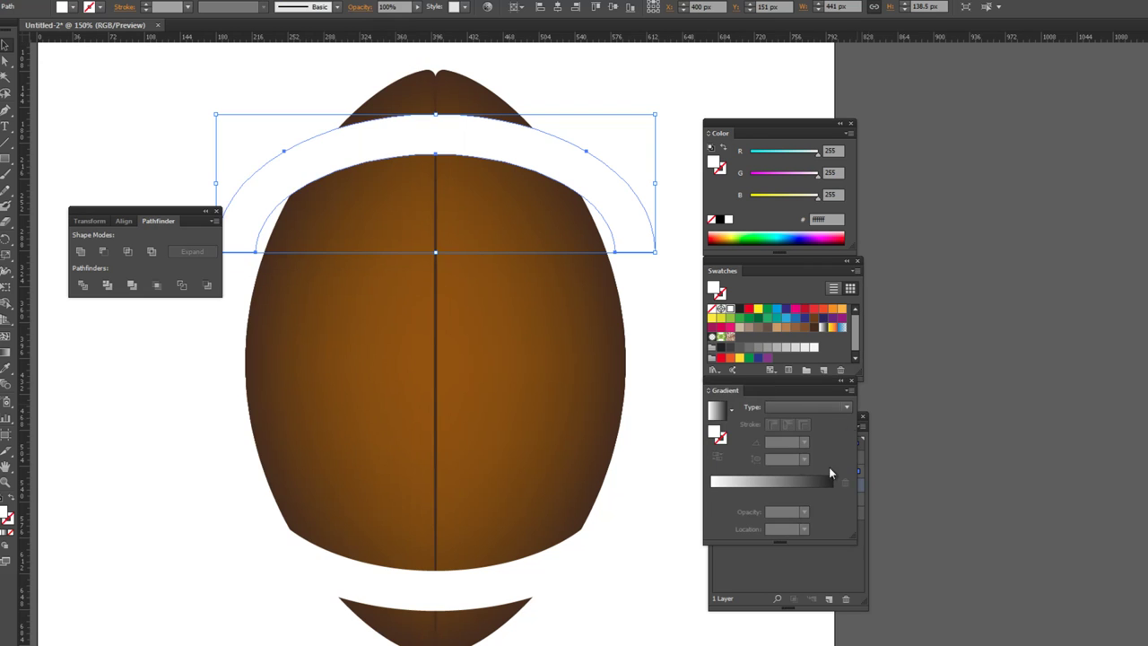
pyautogui.moveTo(725, 391); pyautogui.dragTo(79, 360)
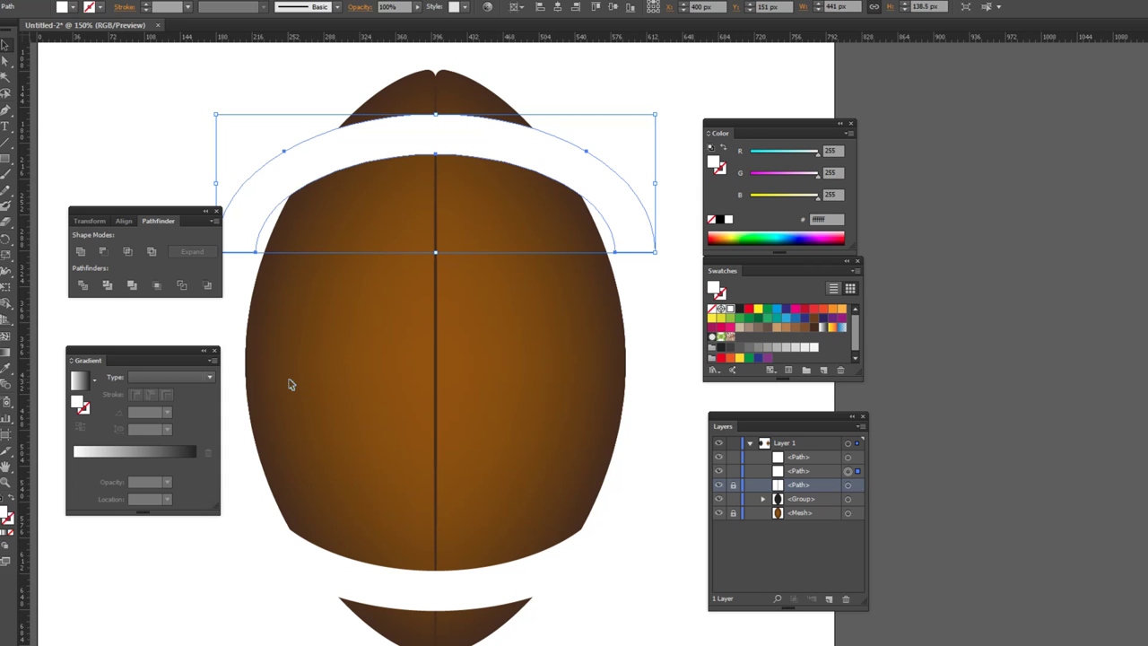
pyautogui.click(178, 458)
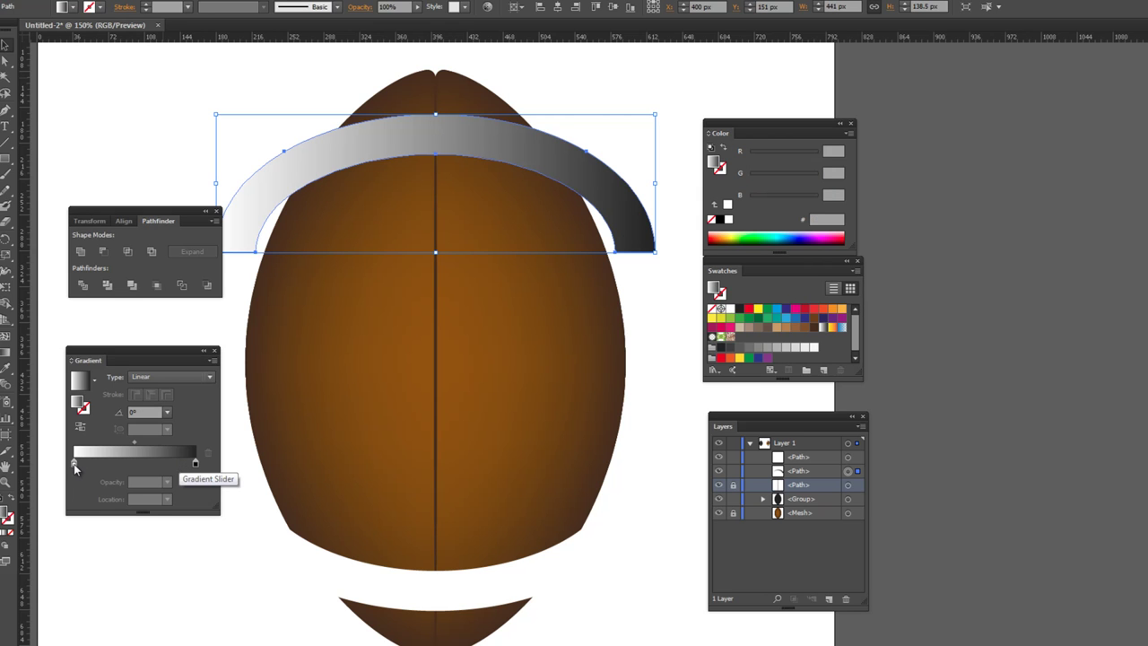
pyautogui.moveTo(75, 464); pyautogui.dragTo(134, 464)
pyautogui.click(111, 499)
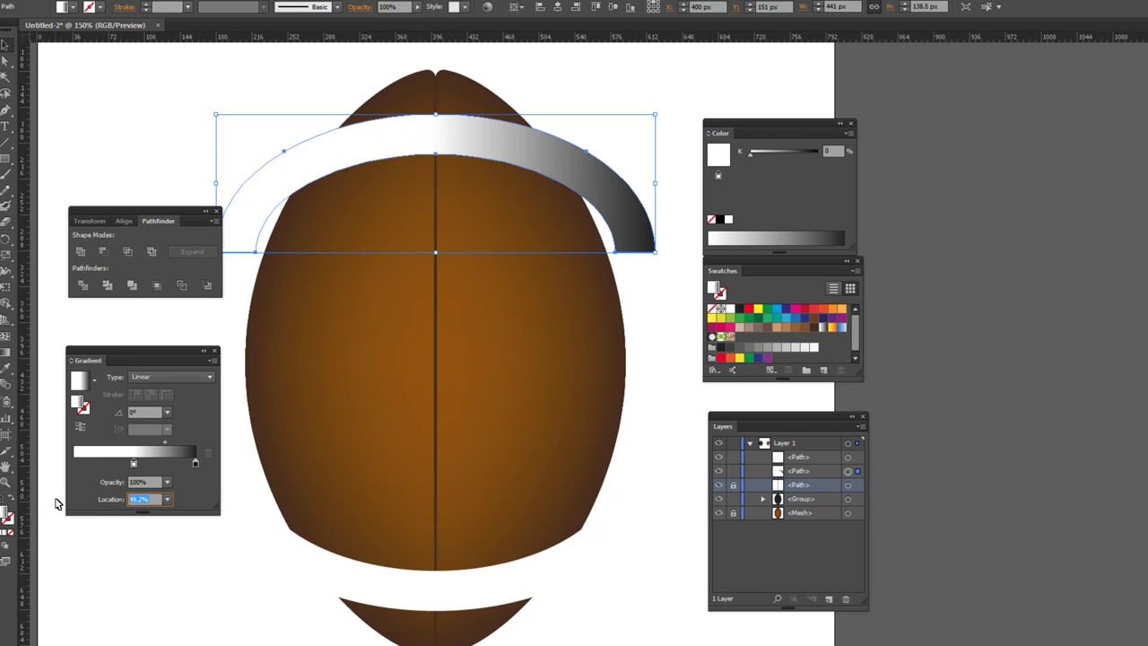
pyautogui.press('Return')
# Make both gradient end stops white with 0% opacity.
pyautogui.moveTo(730, 310); pyautogui.dragTo(195, 463)
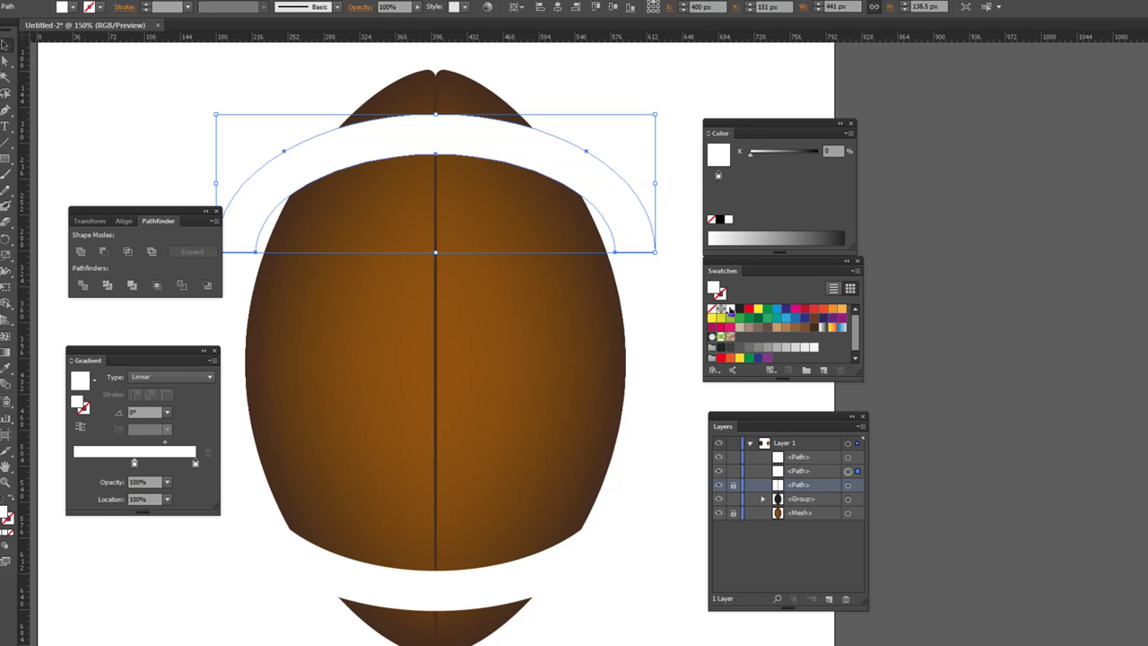
pyautogui.moveTo(730, 309); pyautogui.dragTo(75, 464)
pyautogui.click(143, 481)
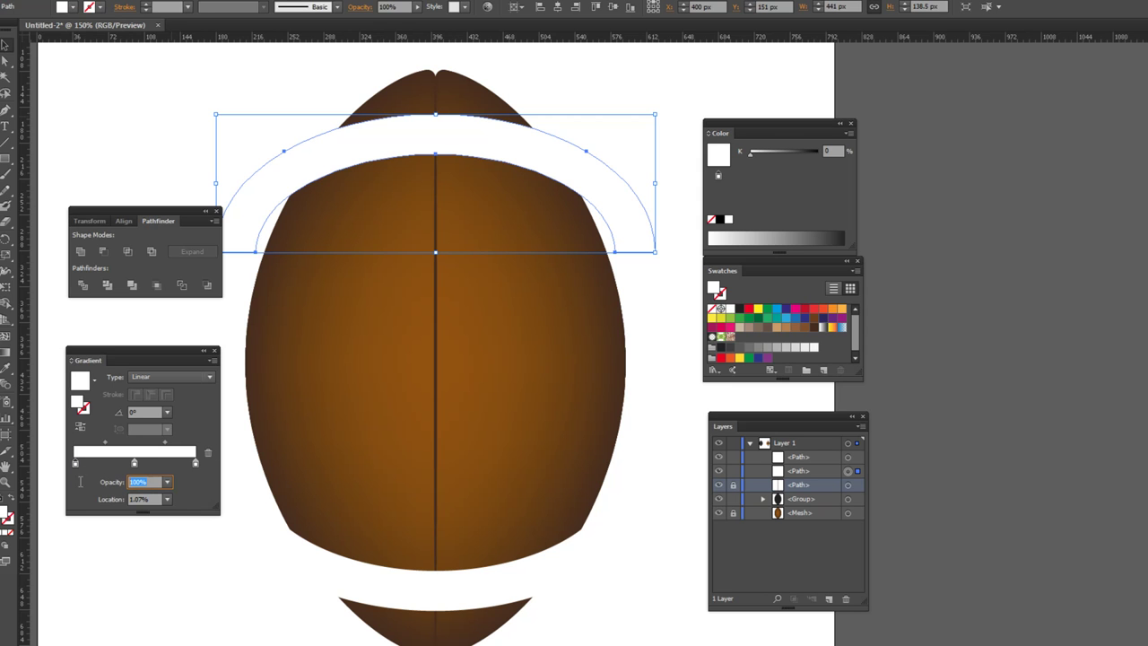
pyautogui.write('0')
pyautogui.press('Return')
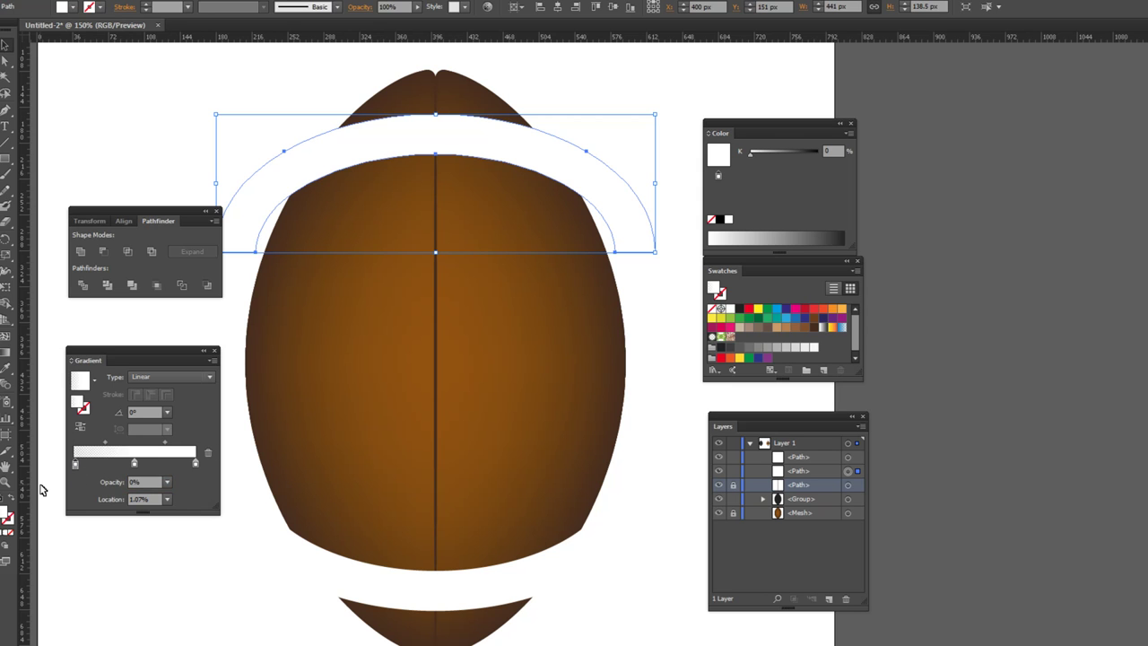
pyautogui.click(197, 464)
pyautogui.click(143, 482)
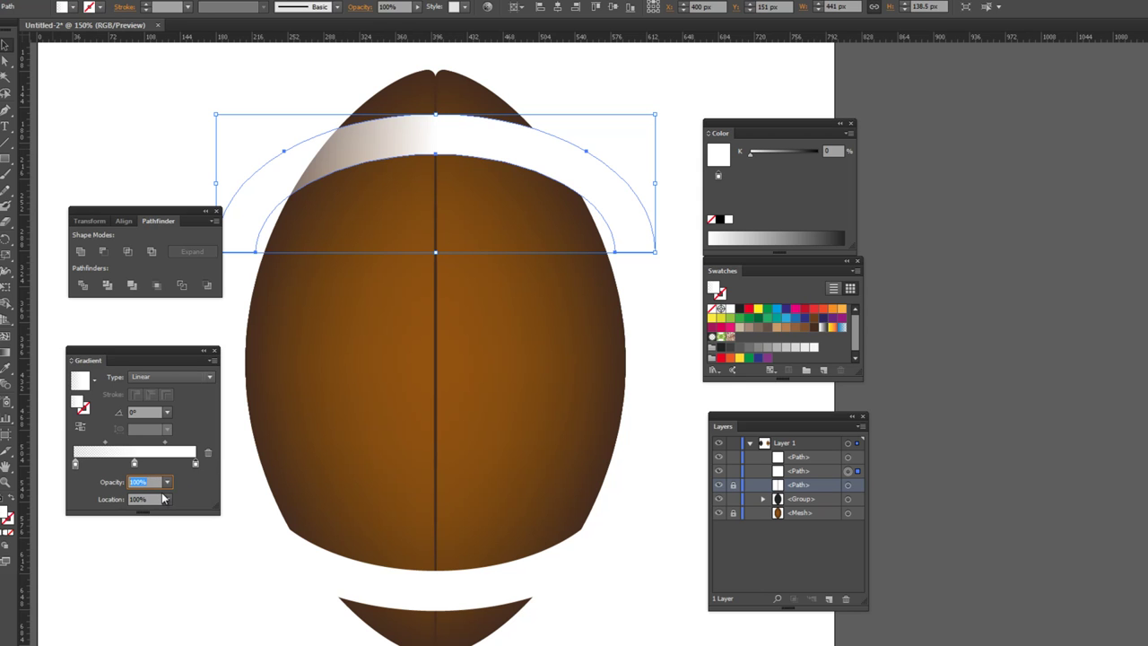
pyautogui.press('Return')
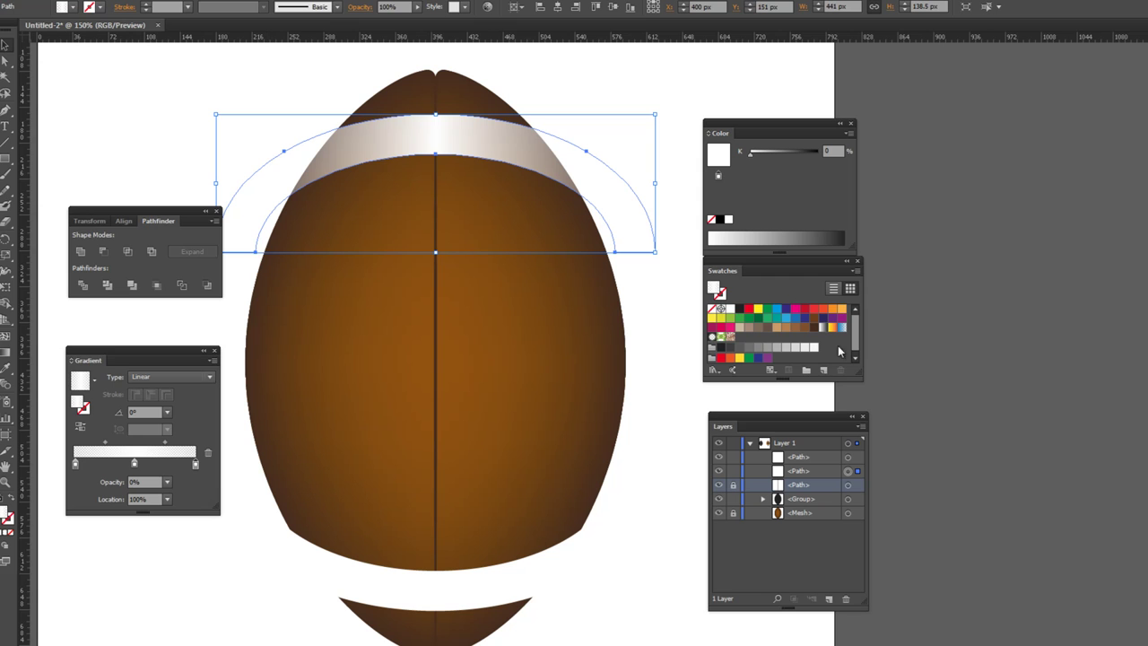
# Tint the middle gradient stop cream (RGB 255, 255, 227).
pyautogui.click(135, 465)
pyautogui.doubleClick(134, 466)
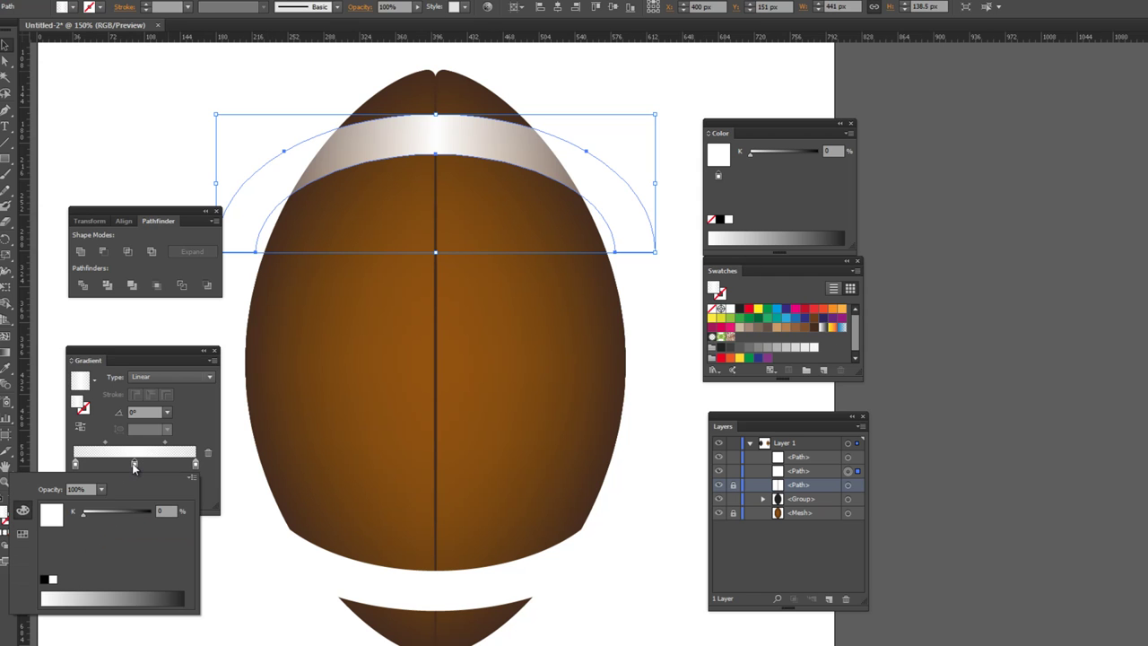
pyautogui.press('Escape')
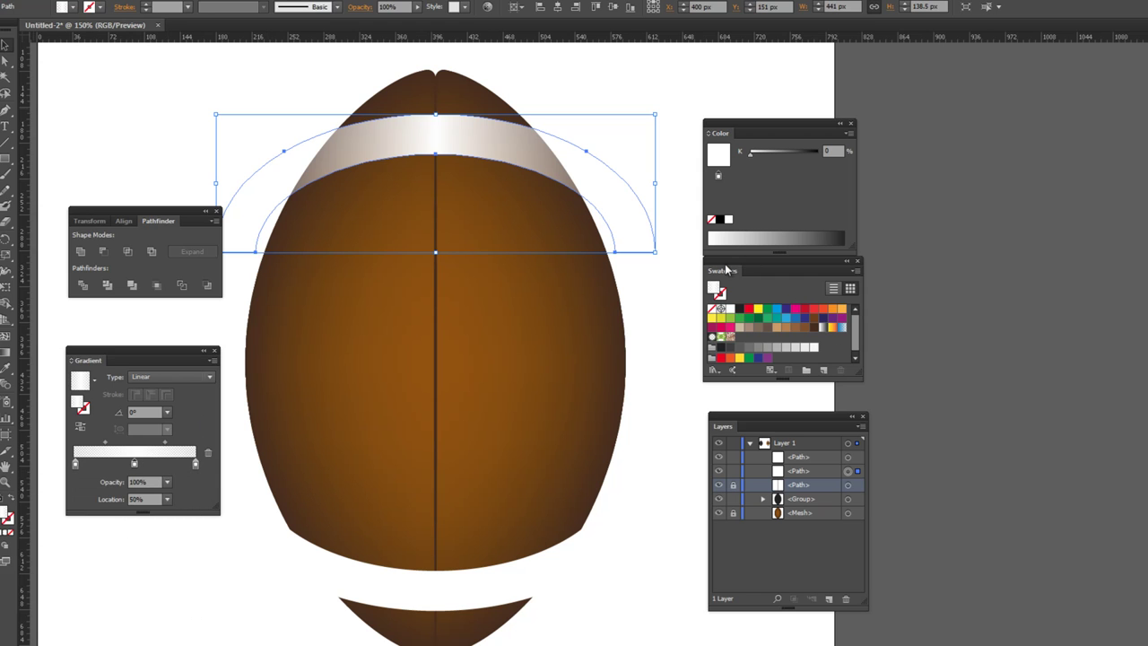
pyautogui.doubleClick(135, 464)
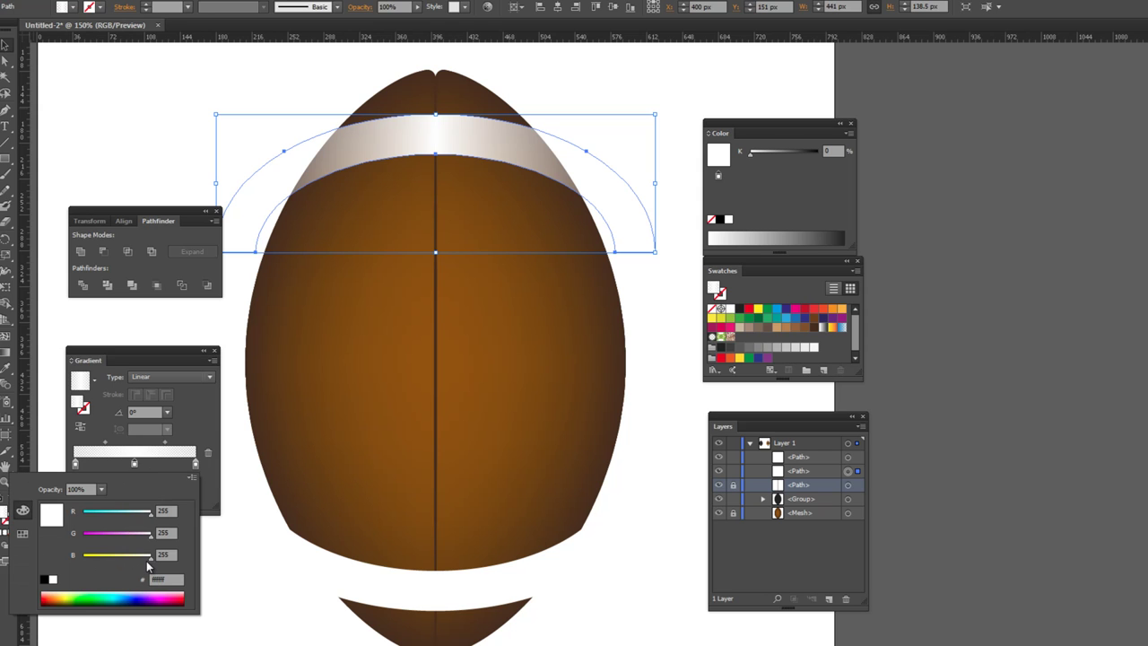
pyautogui.moveTo(150, 557); pyautogui.dragTo(145, 561)
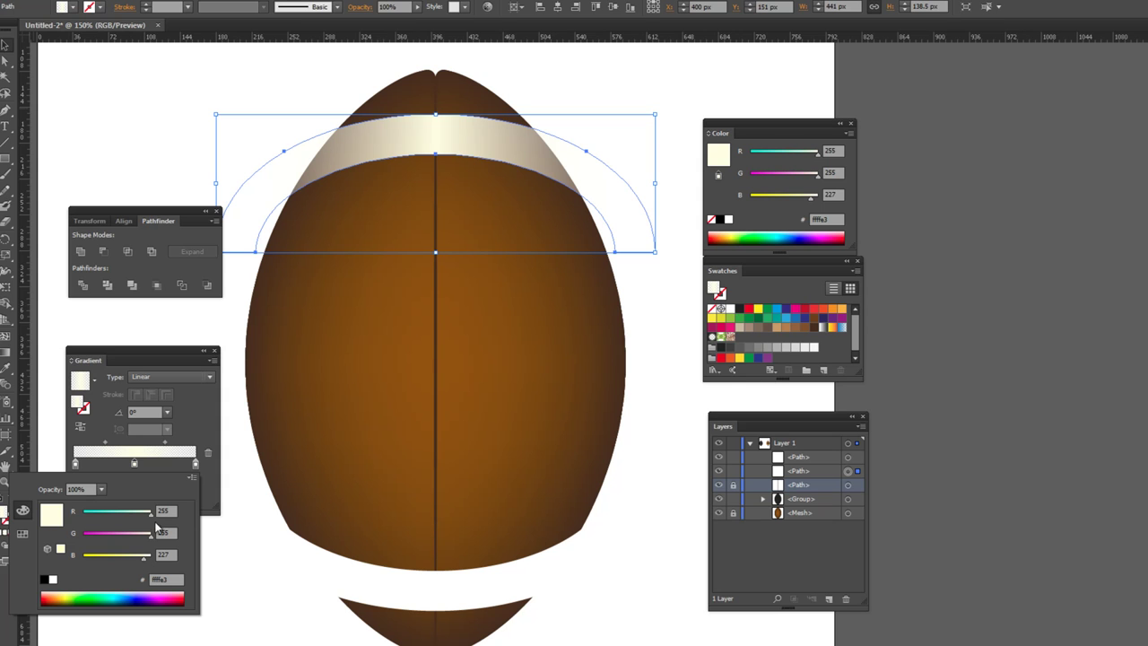
pyautogui.click(99, 452)
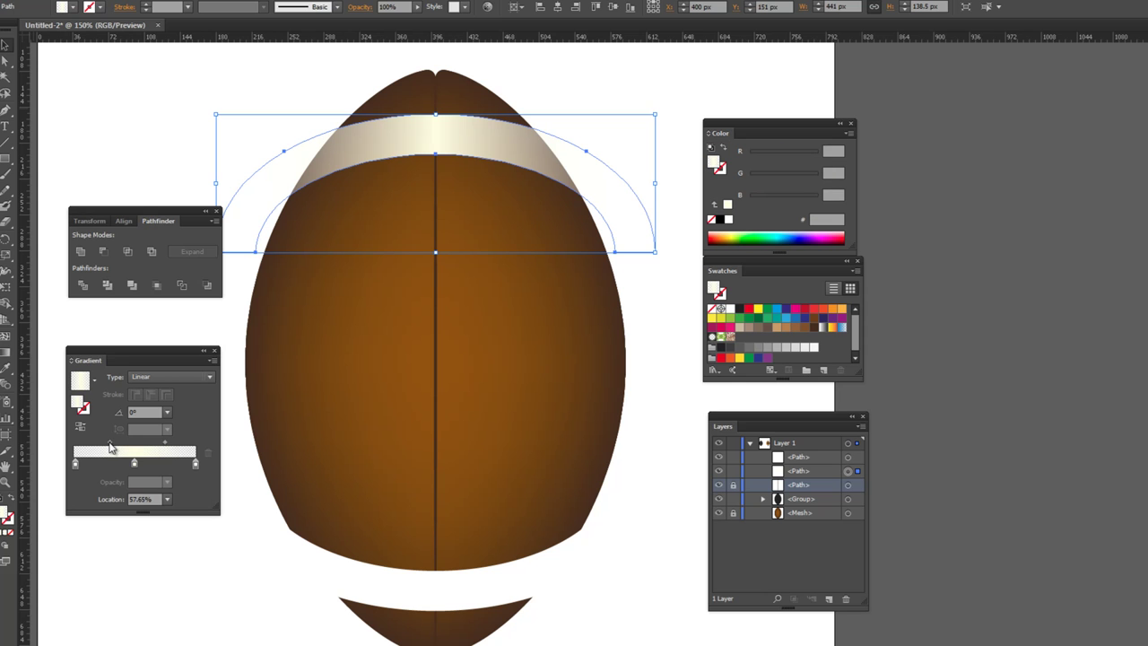
# Shift the right-hand blend midpoint slightly toward the centre and review the band.
pyautogui.click(111, 443)
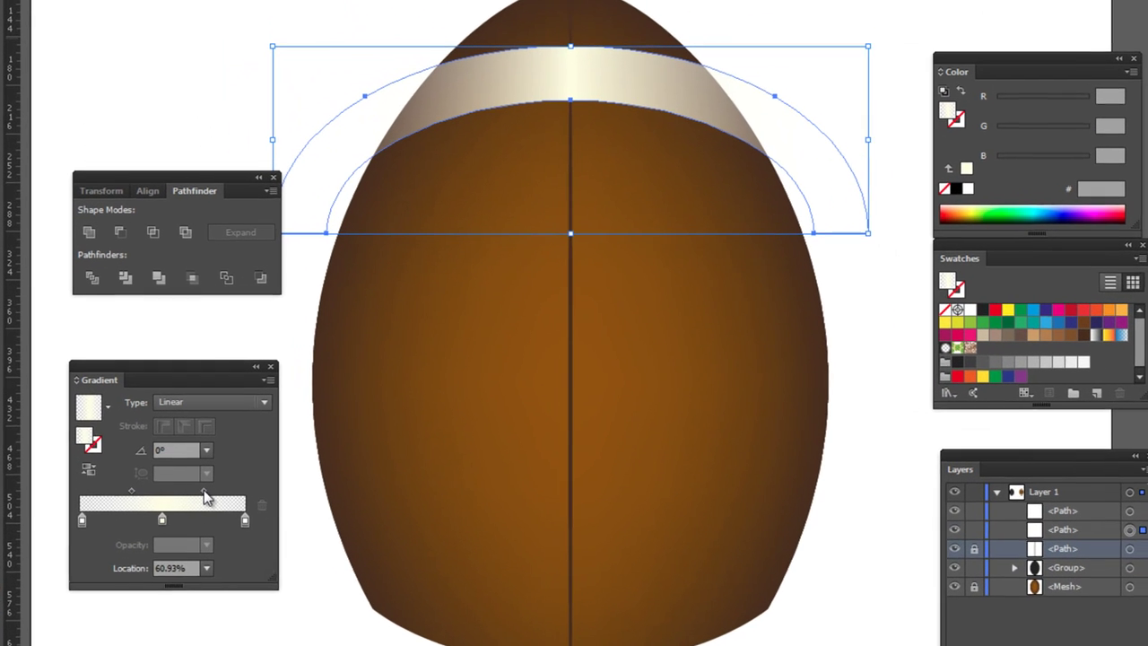
pyautogui.click(204, 494)
pyautogui.moveTo(200, 492); pyautogui.dragTo(197, 494)
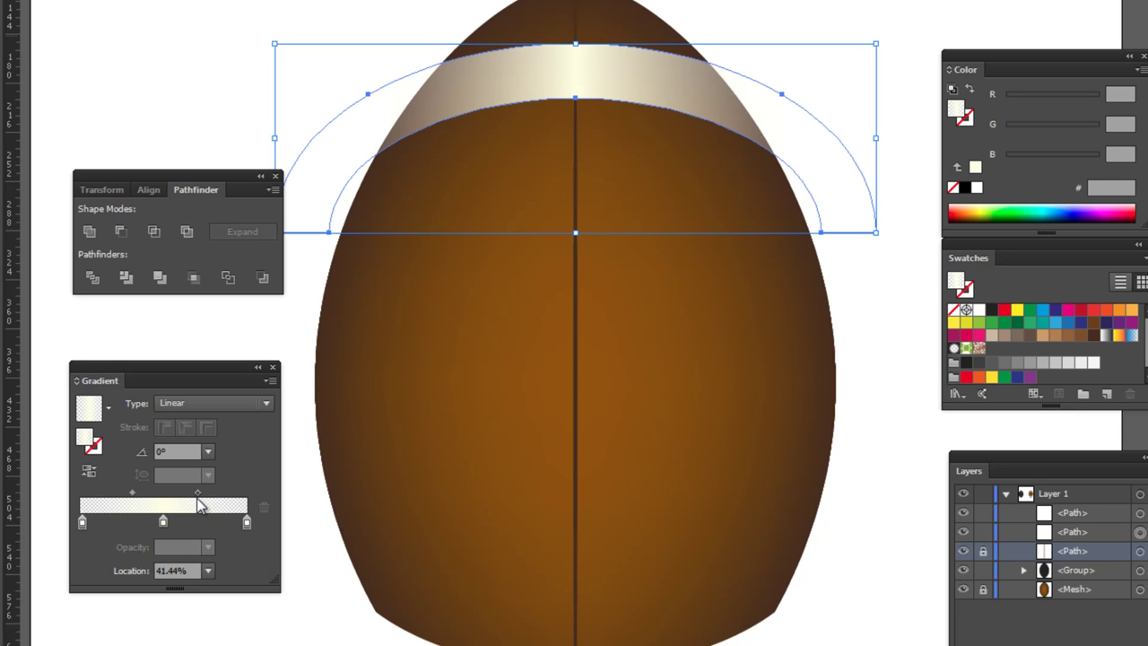
pyautogui.moveTo(199, 494); pyautogui.dragTo(193, 493)
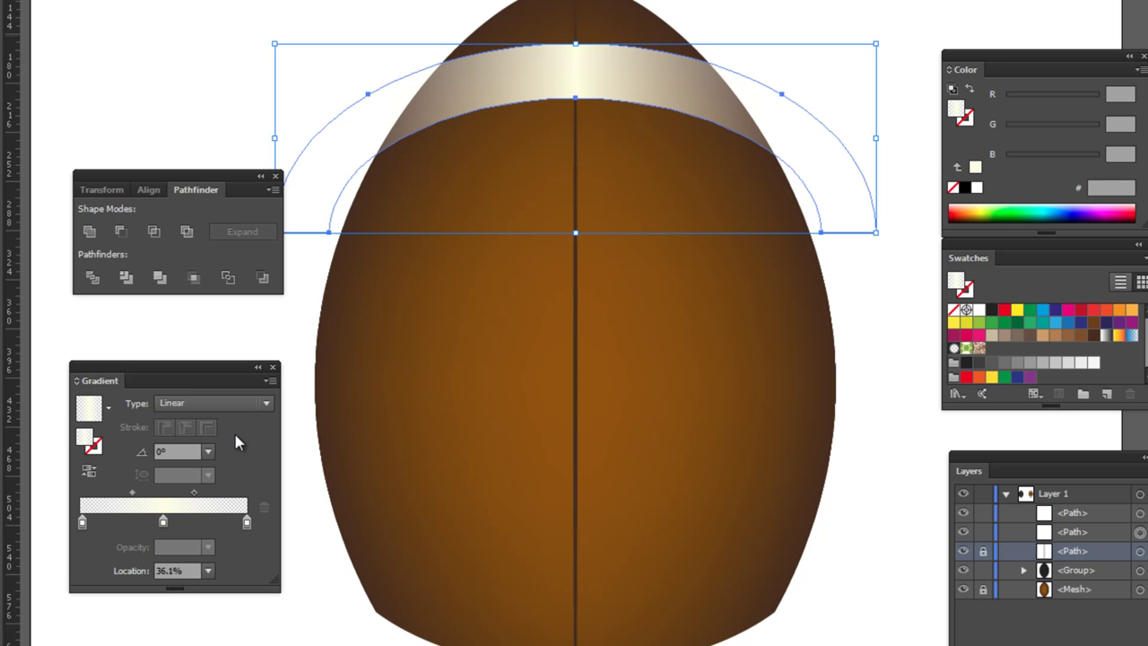
pyautogui.click(318, 95)
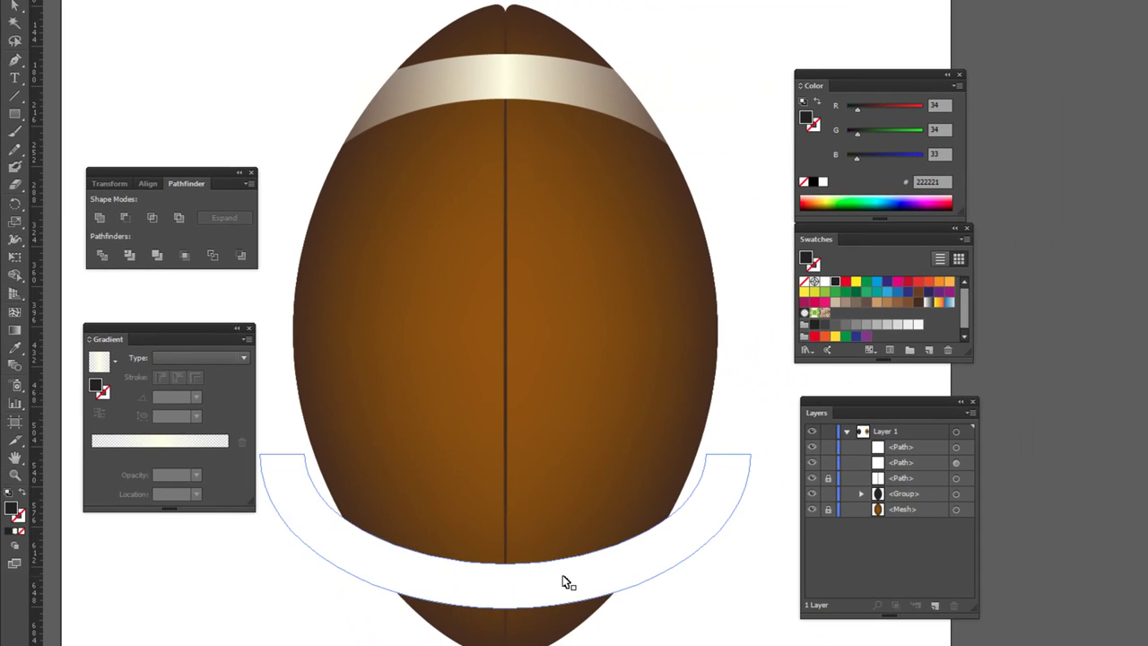
# Eyedropper the top band's cream gradient onto the selected lower band, then return to Selection.
pyautogui.click(556, 582)
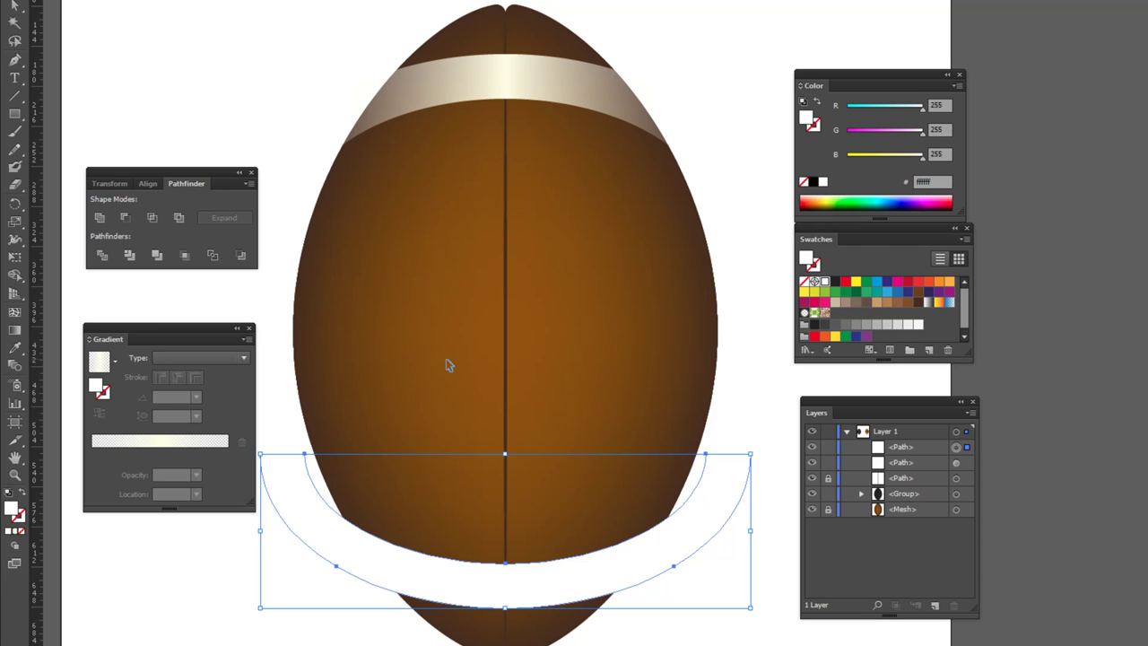
pyautogui.click(14, 355)
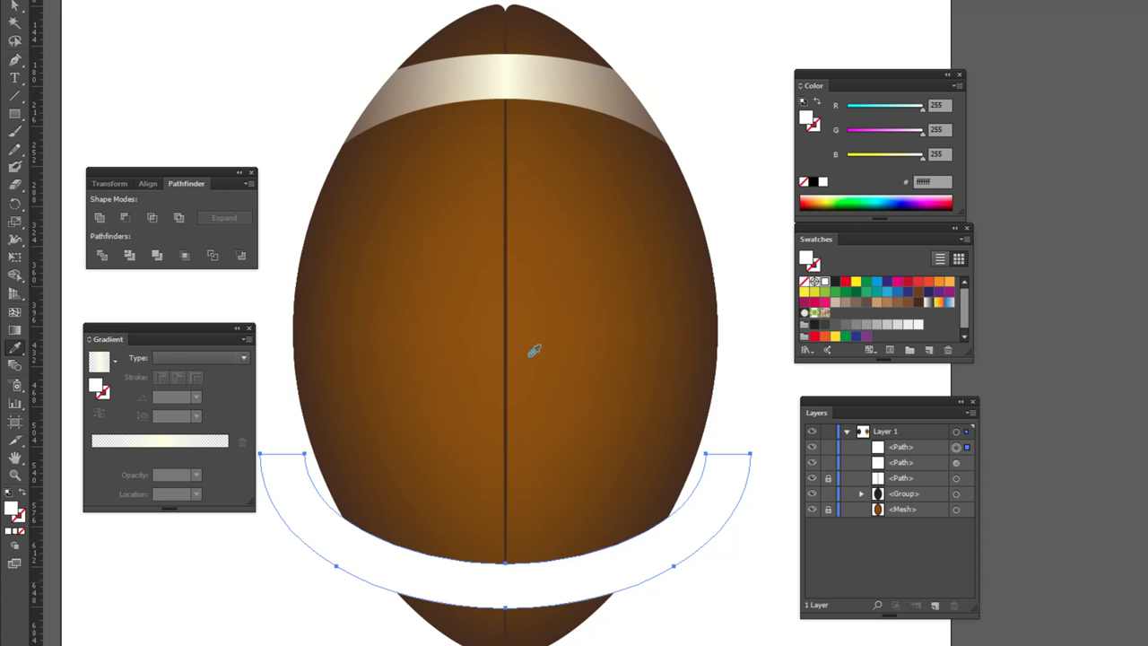
pyautogui.click(510, 72)
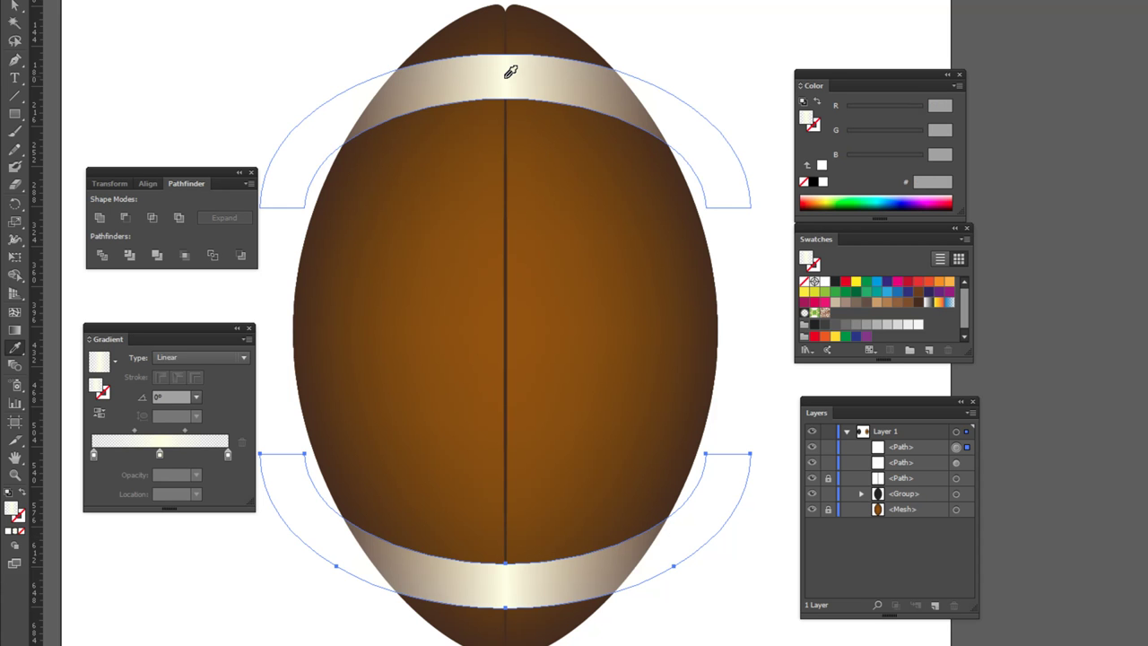
pyautogui.press('v')
pyautogui.keyDown('shift'); pyautogui.click(385, 74); pyautogui.keyUp('shift')
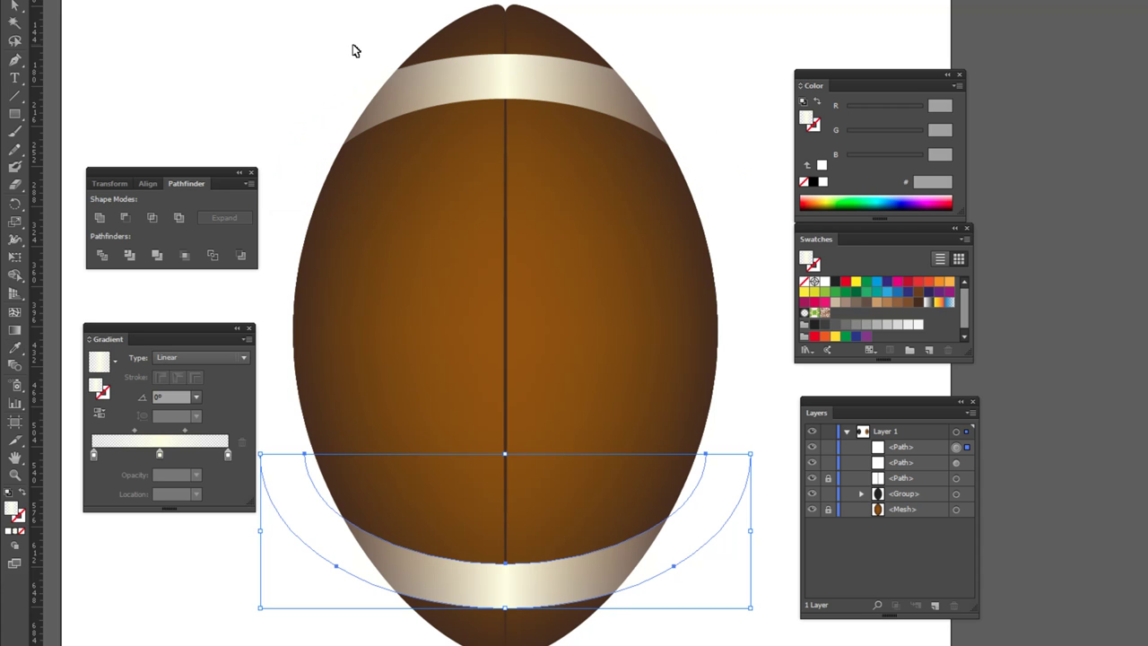
pyautogui.click(335, 44)
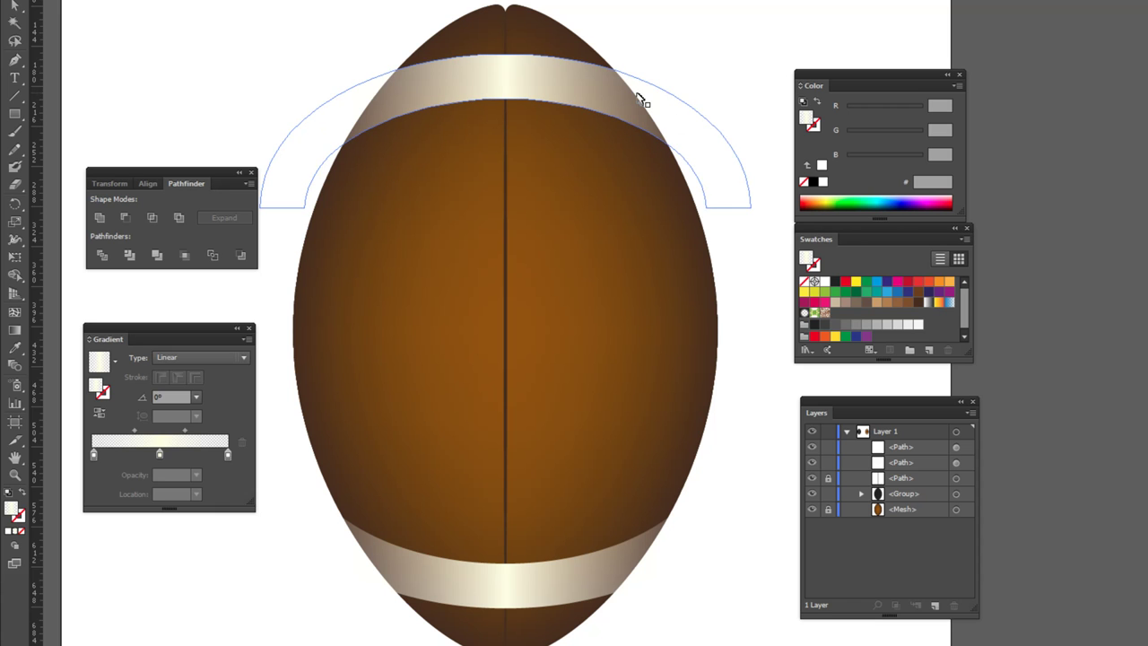
# Alt-drag a copy of the dark football shape exactly over the ball.
pyautogui.hotkey('ctrl', '-')
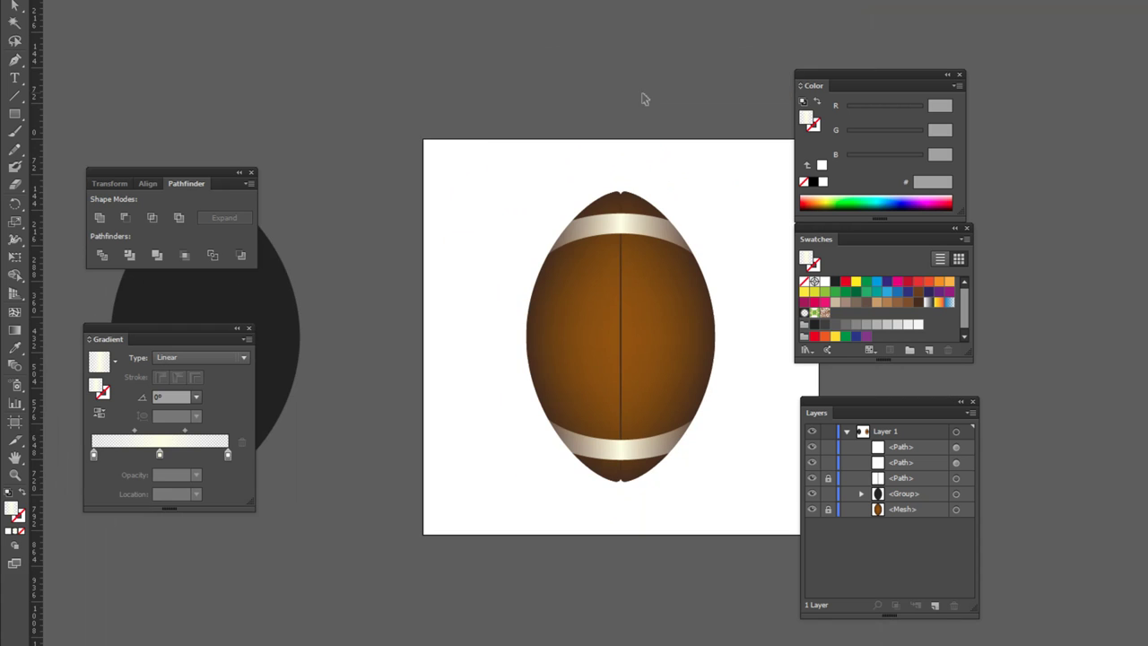
pyautogui.click(275, 315)
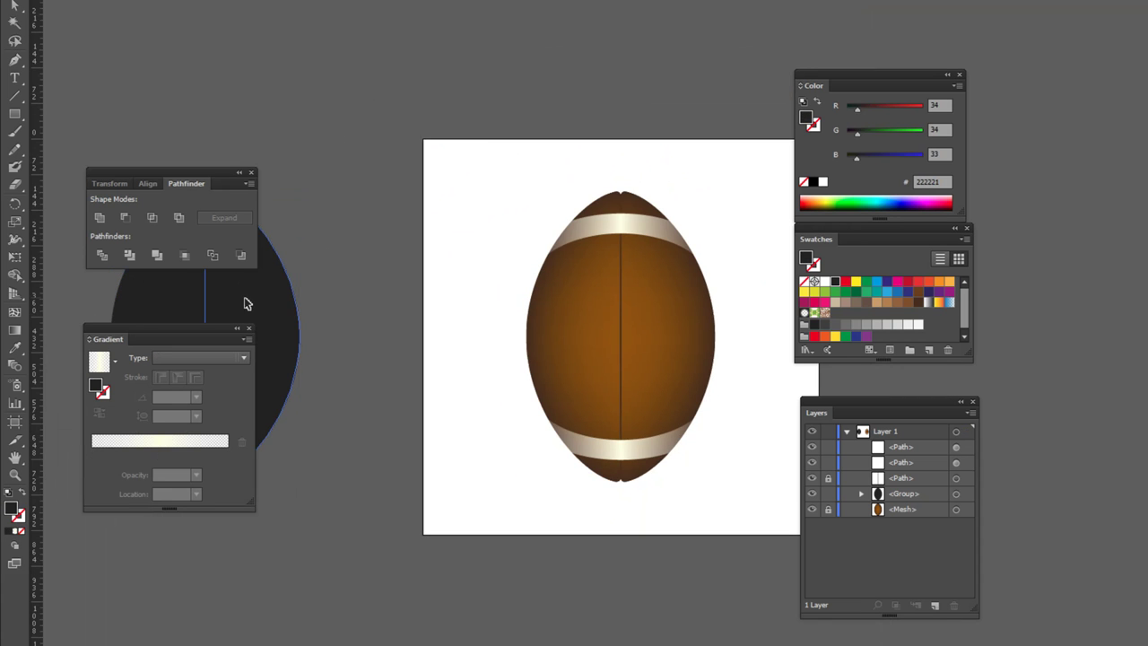
pyautogui.moveTo(248, 312); pyautogui.dragTo(461, 312)
pyautogui.hotkey('ctrl', '+')
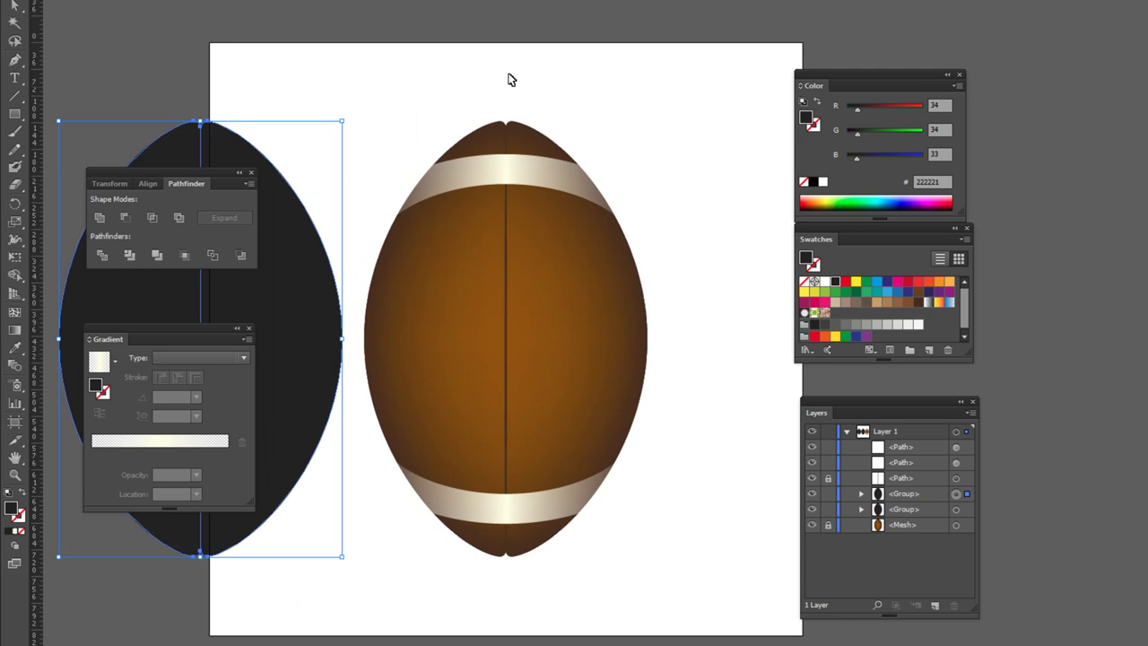
pyautogui.moveTo(296, 296); pyautogui.dragTo(602, 296)
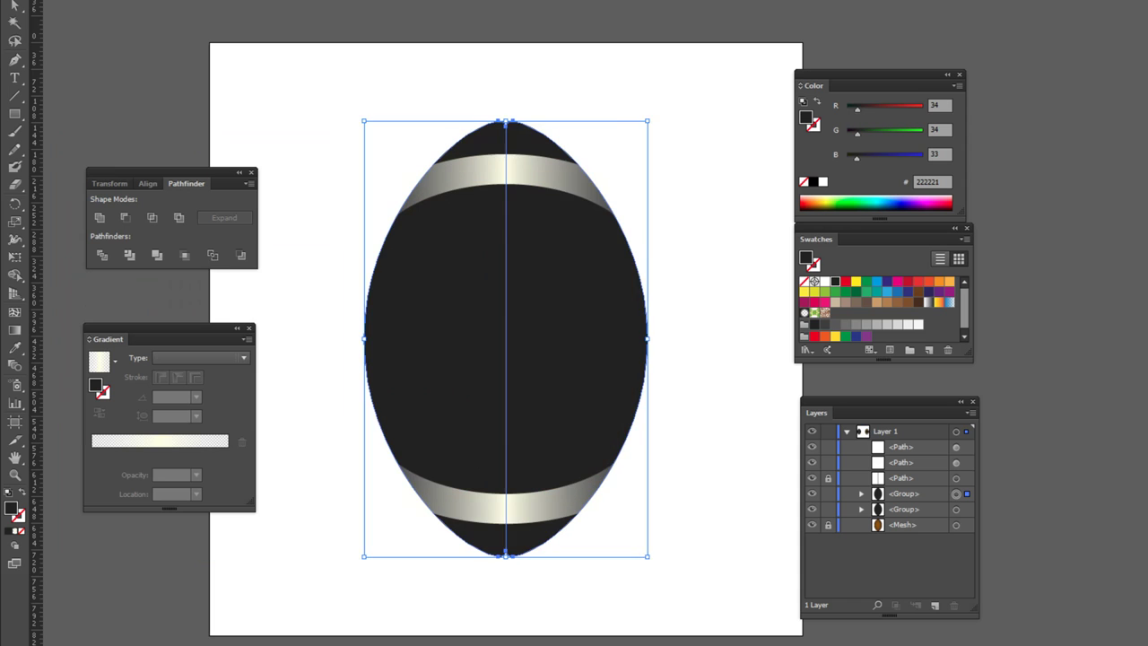
pyautogui.moveTo(524, 312); pyautogui.dragTo(544, 307)
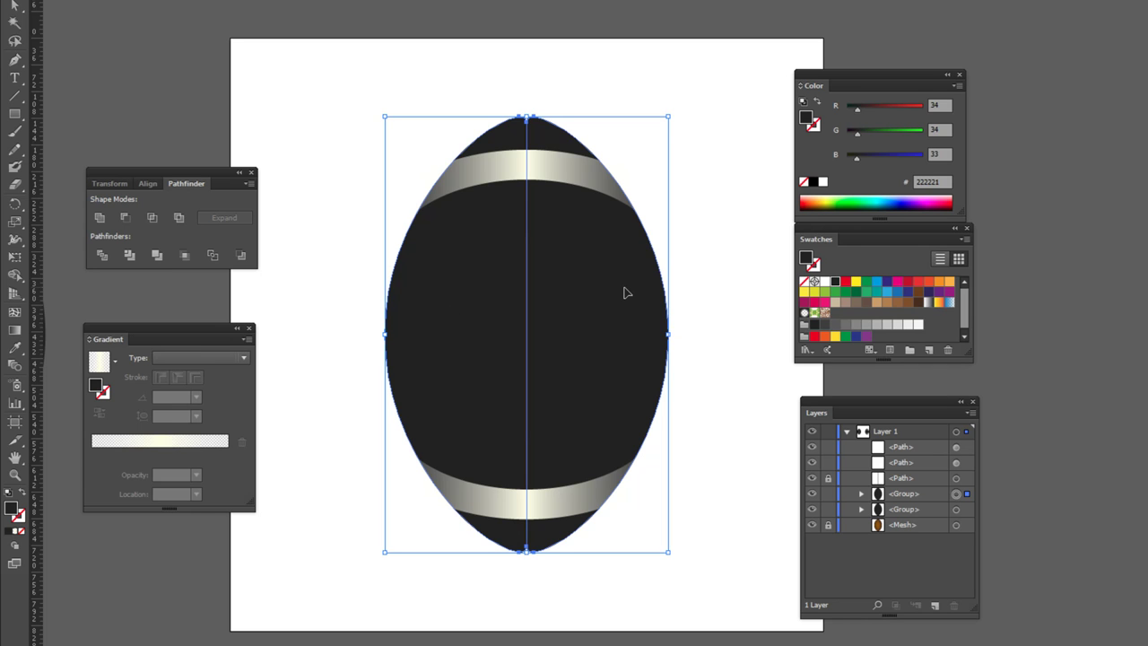
# Unite the copy, add the top band, and Intersect to trim it to the outline.
pyautogui.click(100, 223)
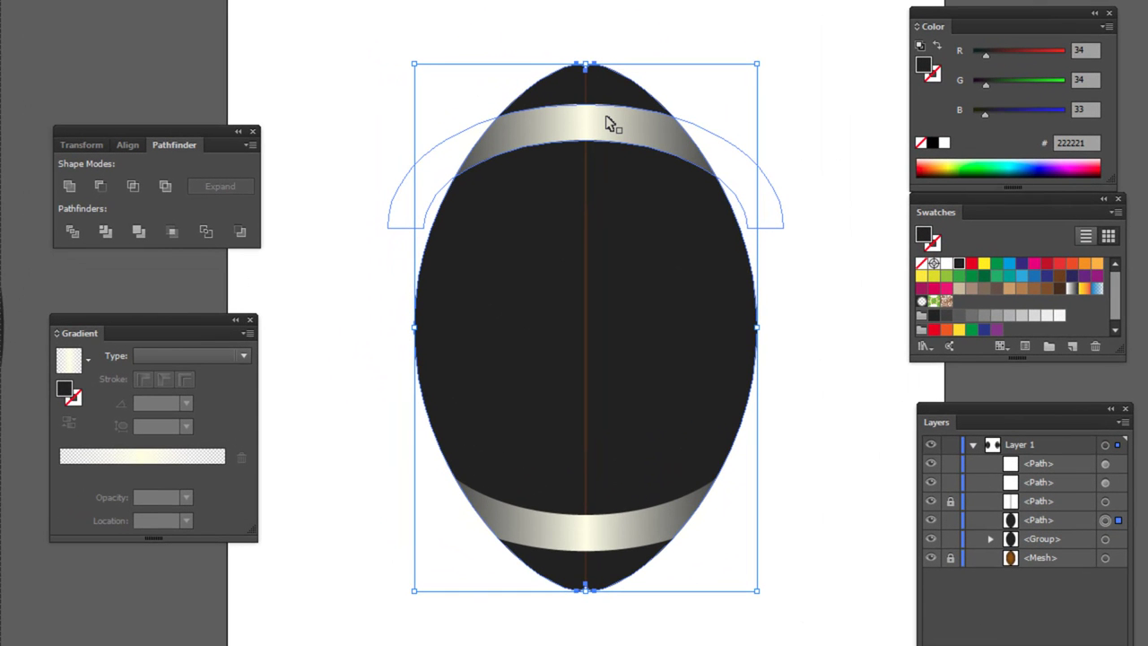
pyautogui.keyDown('shift'); pyautogui.click(610, 124); pyautogui.keyUp('shift')
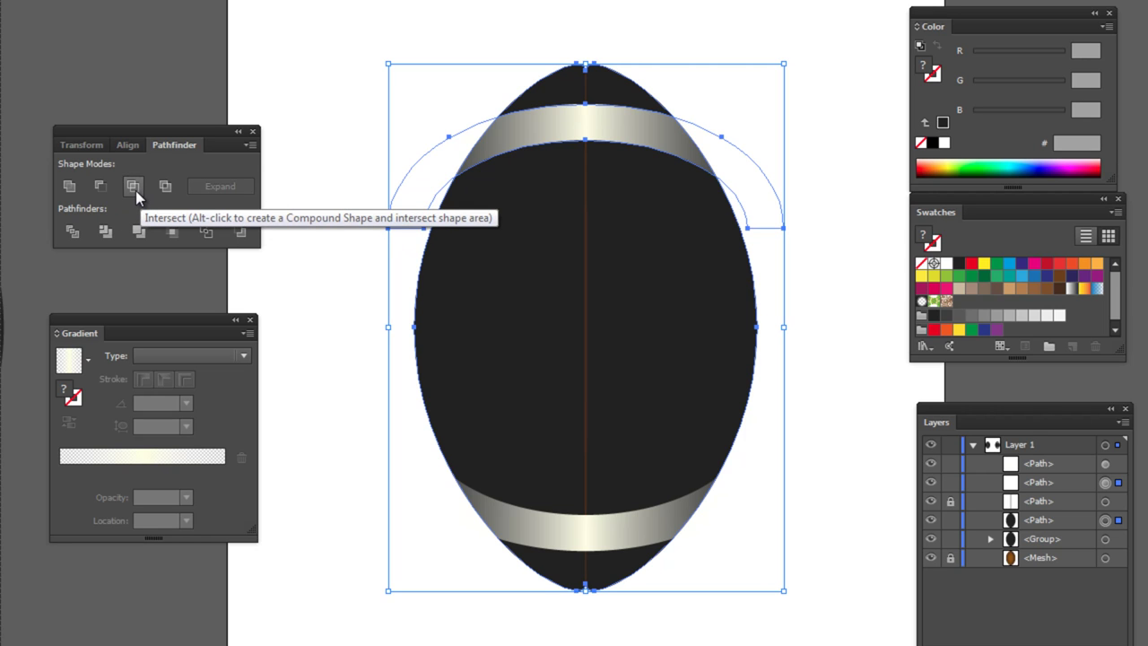
pyautogui.click(135, 189)
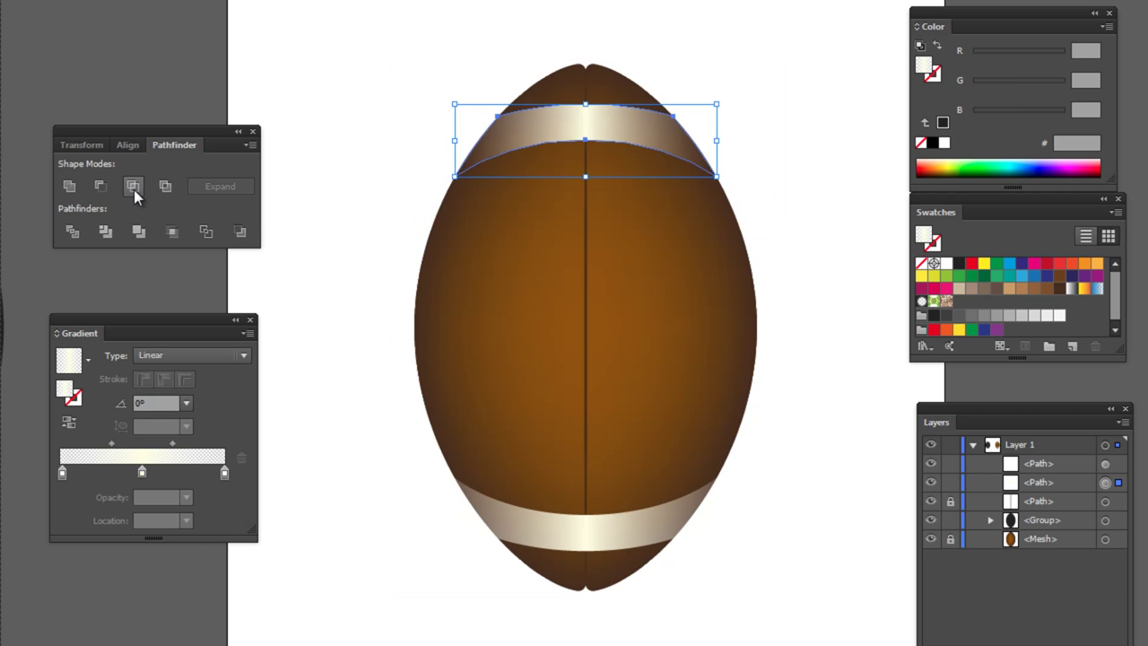
pyautogui.click(345, 74)
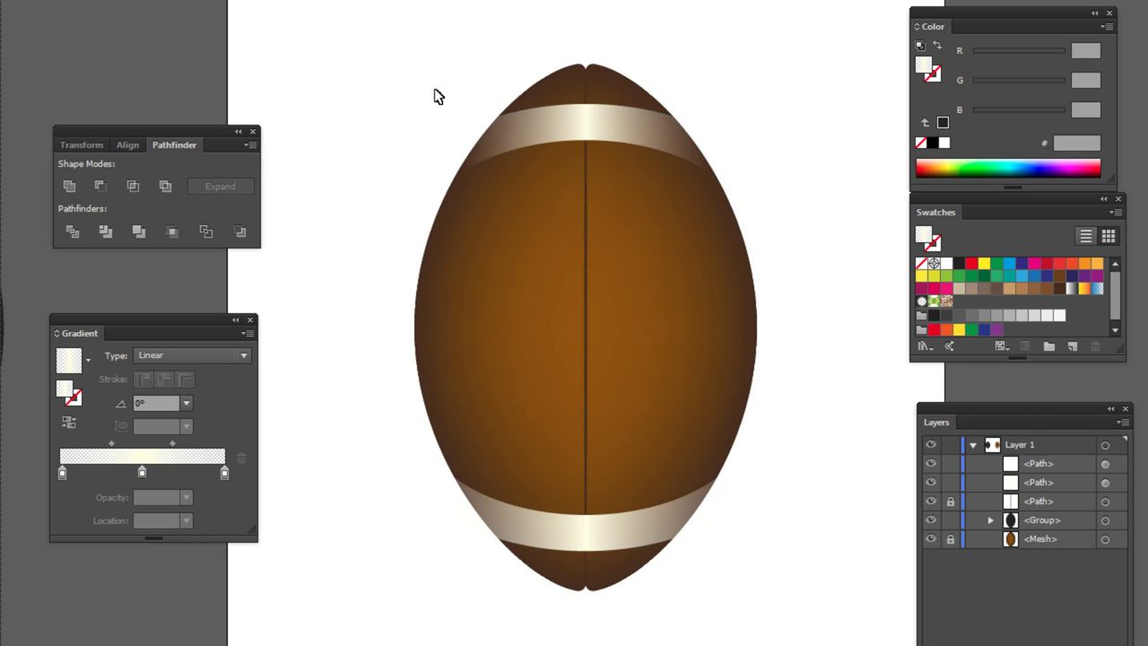
# Duplicate the dark football shape beside the ball and Unite it into one path.
pyautogui.hotkey('ctrl', '-')
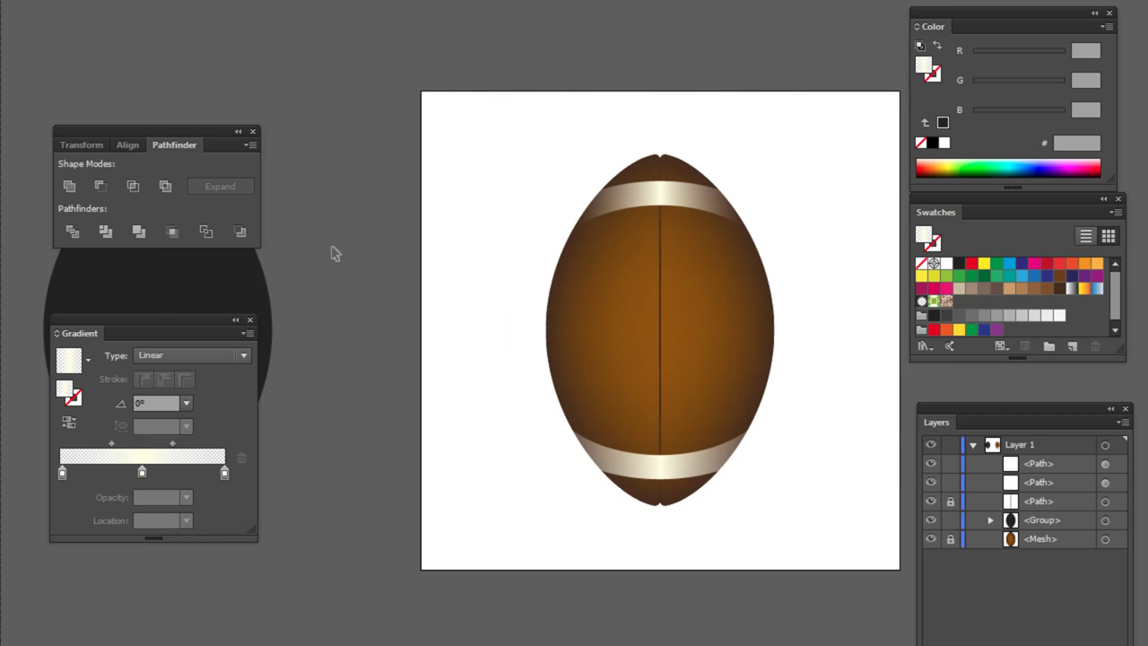
pyautogui.click(185, 283)
pyautogui.moveTo(185, 285); pyautogui.dragTo(475, 285)
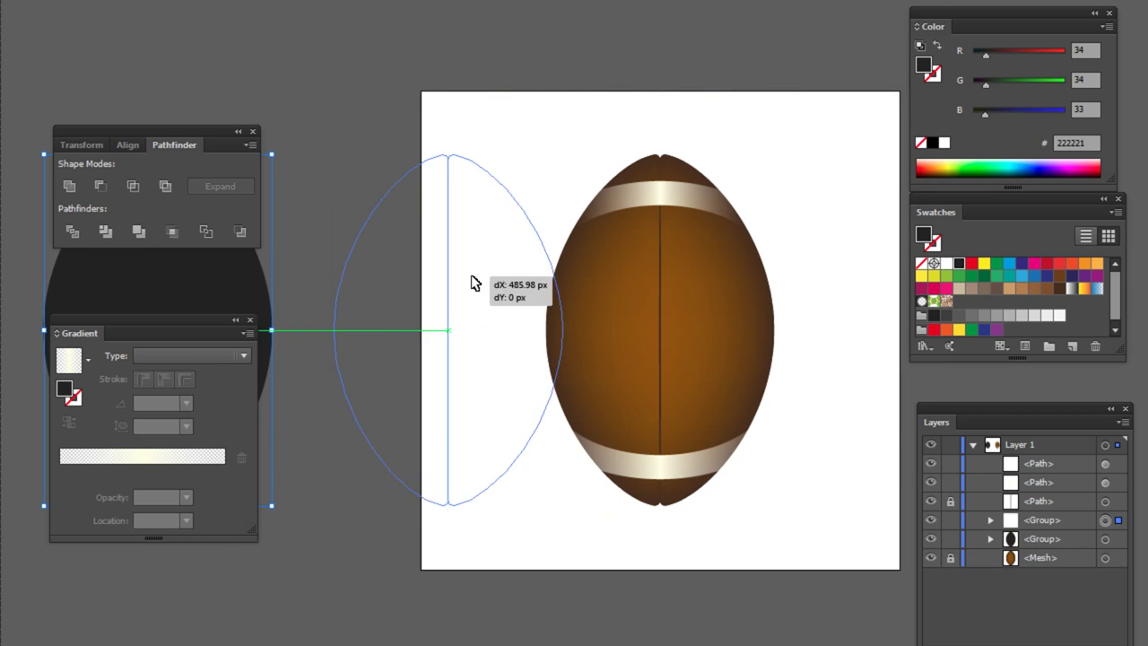
pyautogui.click(70, 186)
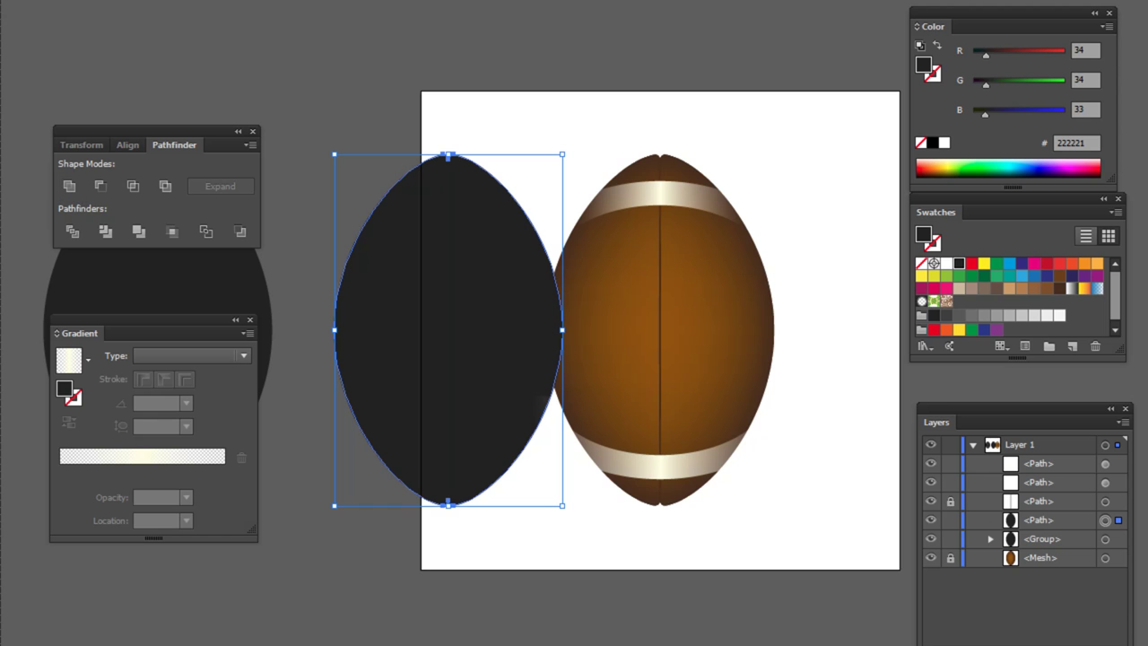
# Place the merged copy over the ball and Intersect it with the bottom band.
pyautogui.moveTo(448, 330); pyautogui.dragTo(660, 329)
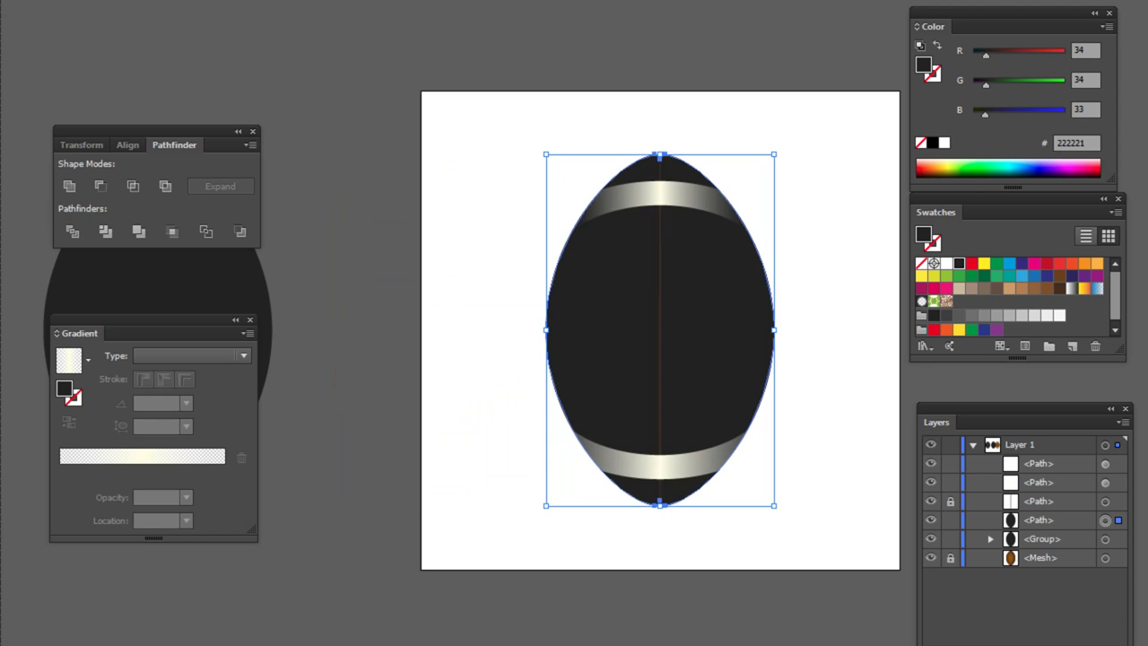
pyautogui.hotkey('ctrl', '+')
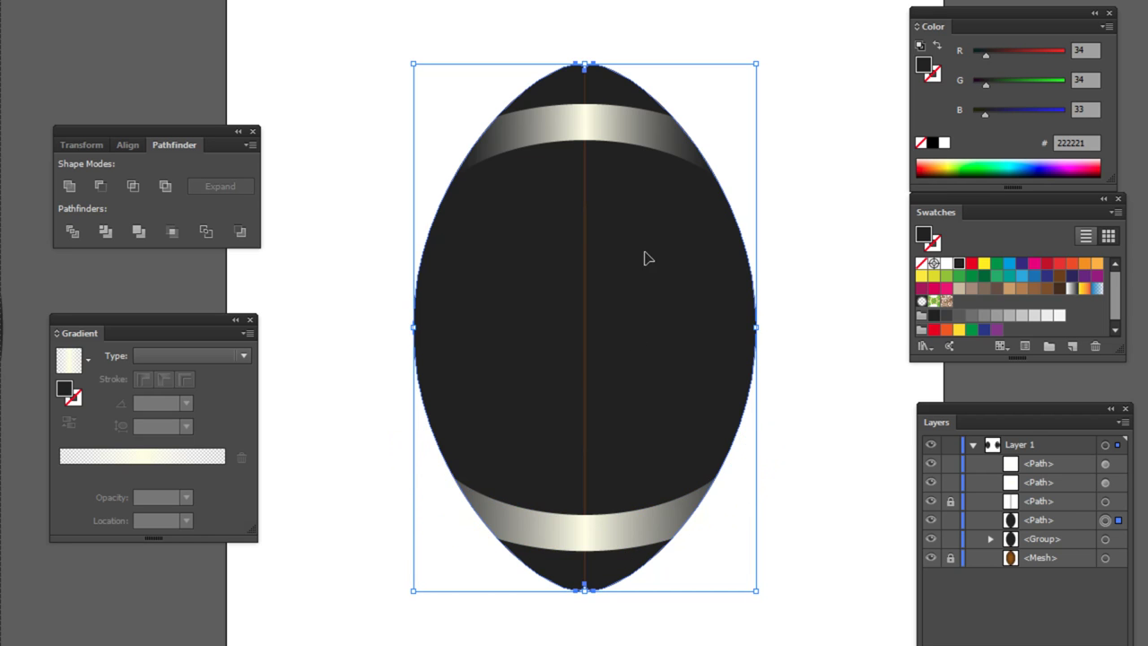
pyautogui.keyDown('shift'); pyautogui.click(626, 545); pyautogui.keyUp('shift')
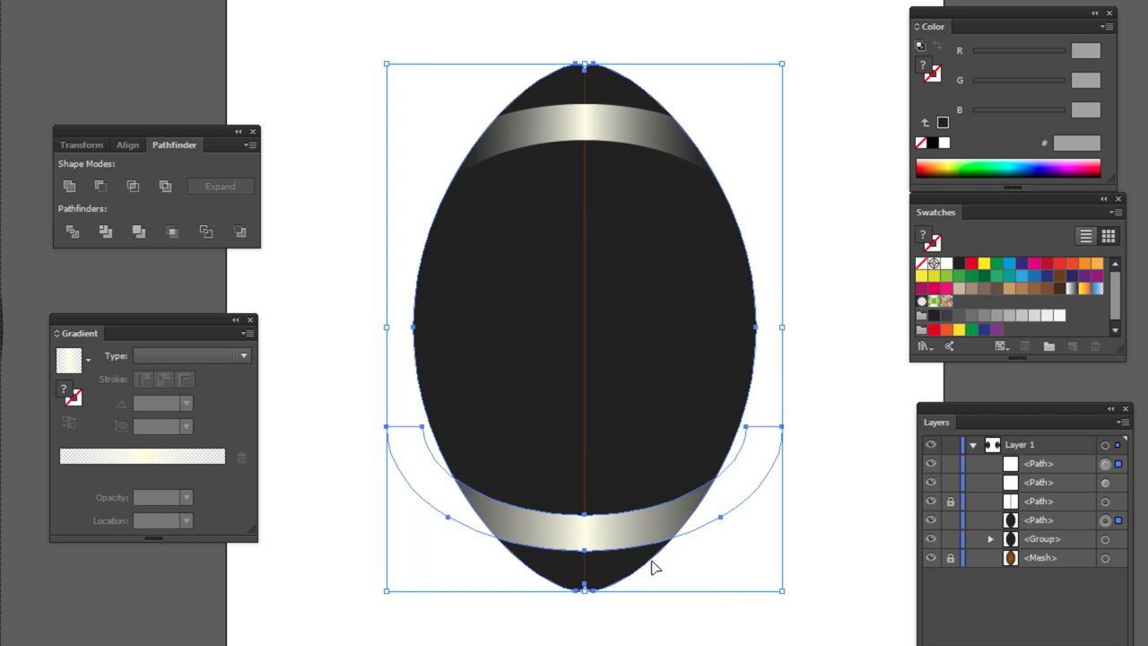
pyautogui.click(133, 186)
pyautogui.click(312, 104)
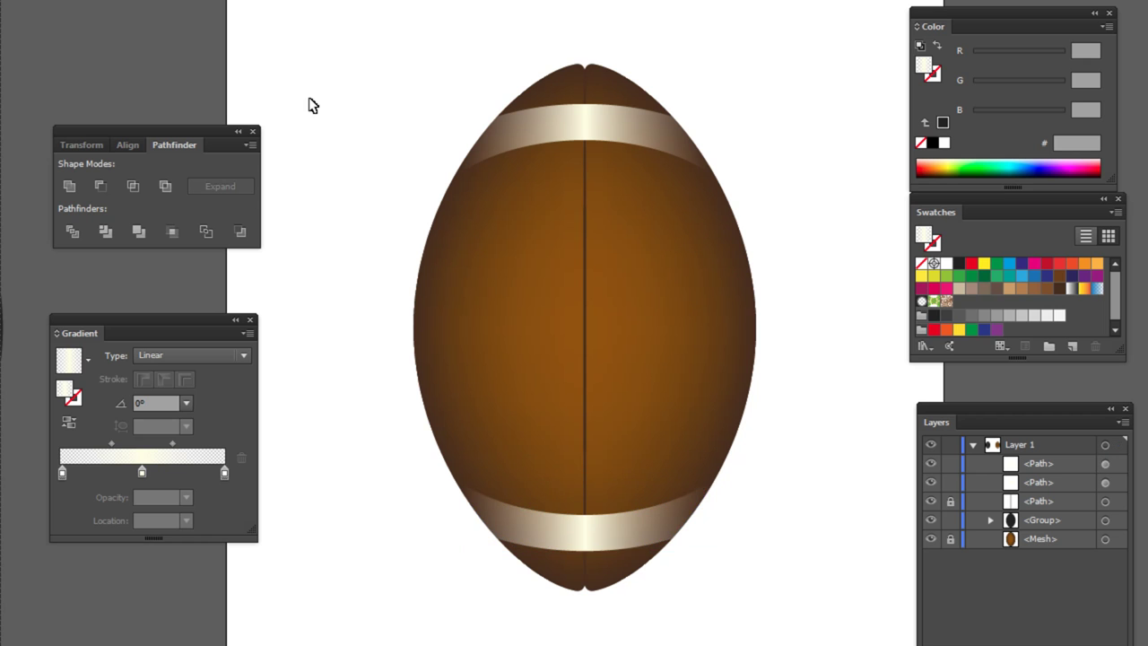
pyautogui.click(641, 545)
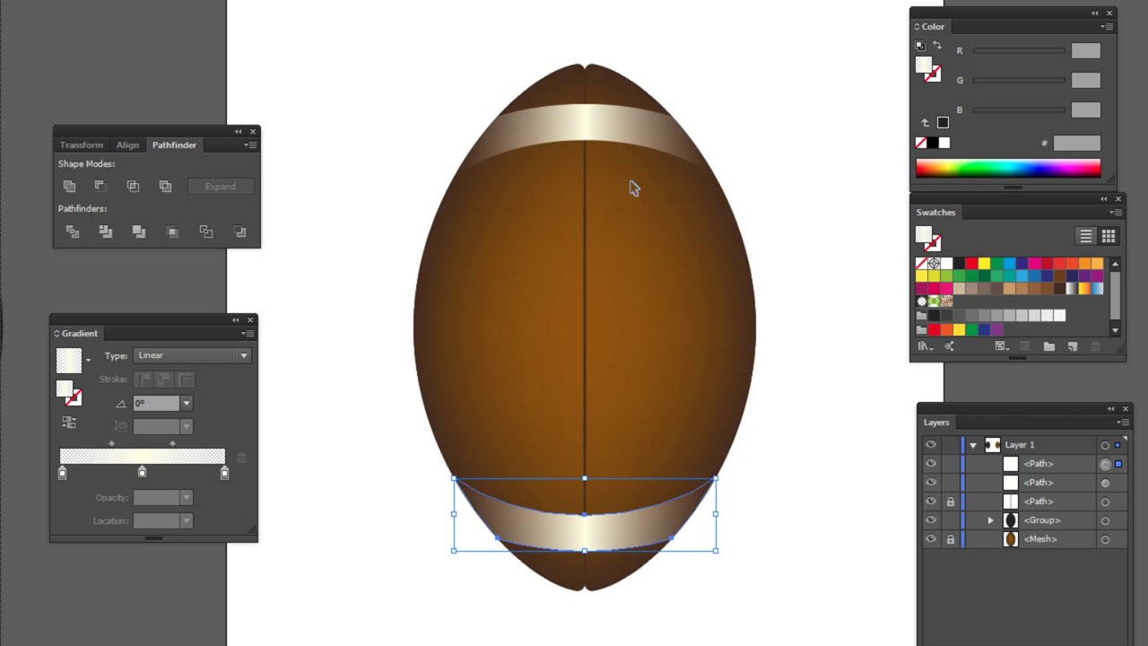
pyautogui.click(633, 131)
pyautogui.click(610, 536)
pyautogui.click(343, 292)
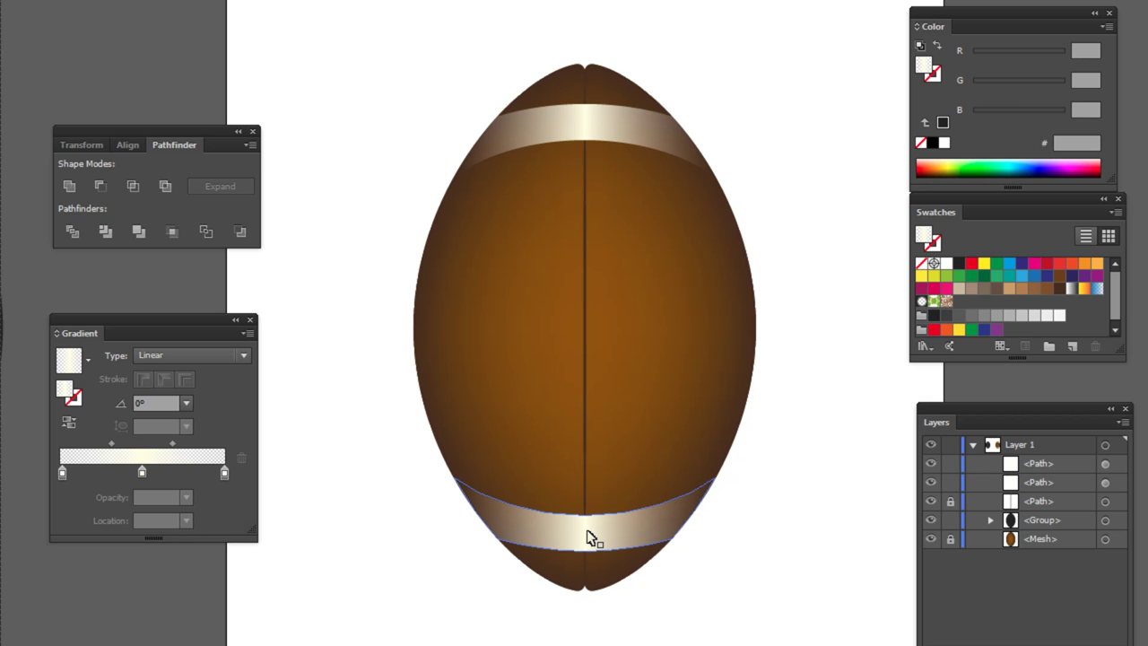
pyautogui.click(631, 138)
pyautogui.click(727, 64)
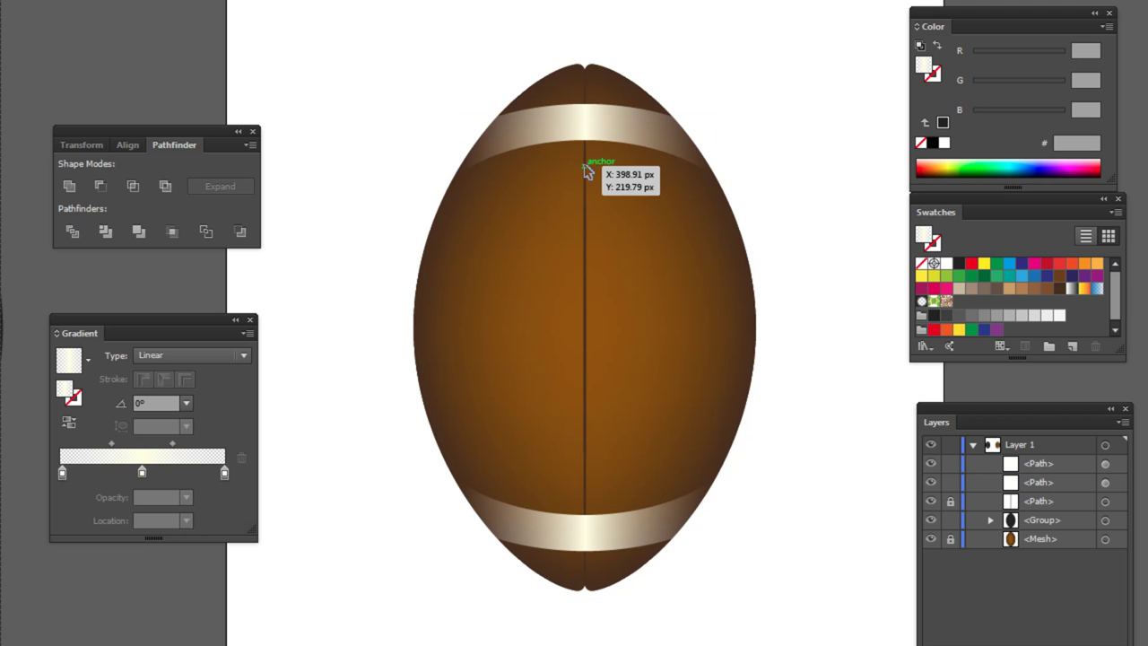